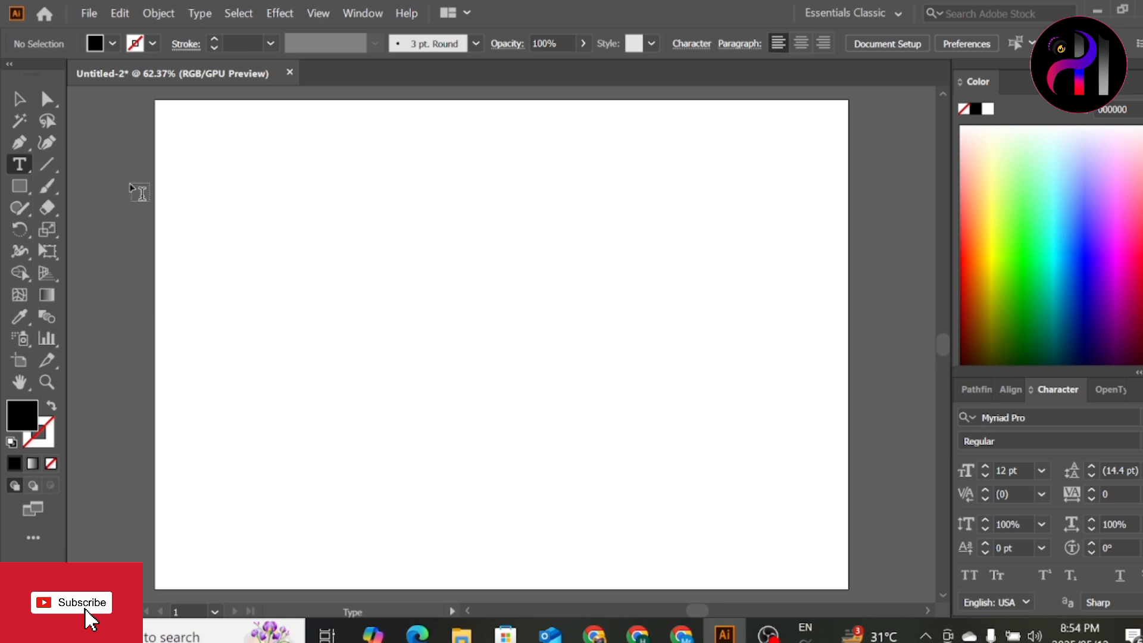
Add the point text "shskjsls;jsg" to the artboard's upper area and scale it up to about 108 pt.
click(296, 221)
text(jhskjsls)
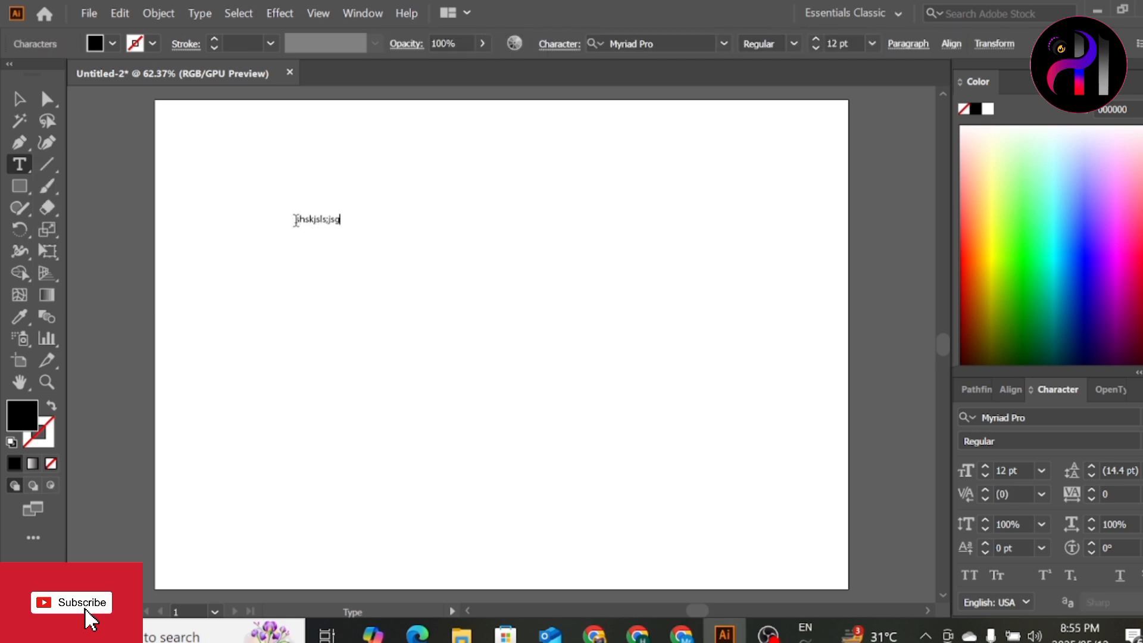
text(;jsg)
click(18, 100)
drag(347, 226, 485, 302)
Erase all the characters of the enlarged sample text.
double_click(492, 285)
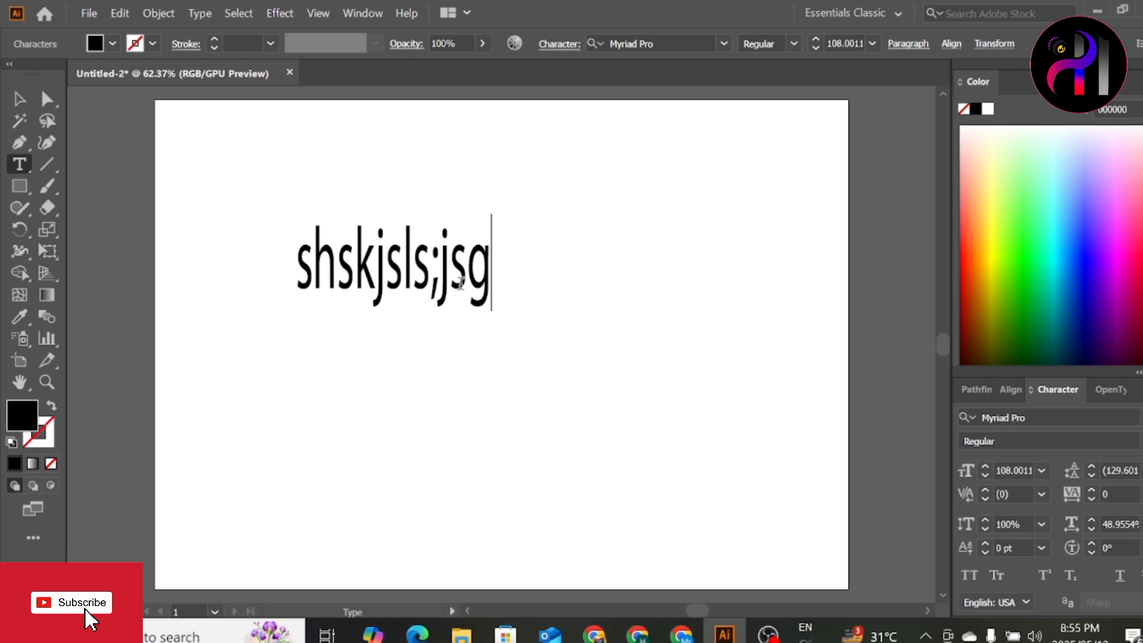
key(Left)
key(BackSpace)
key(BackSpace)
key(BackSpace)
key(BackSpace)
key(BackSpace)
key(BackSpace)
key(BackSpace)
key(BackSpace)
key(BackSpace)
key(BackSpace)
key(BackSpace)
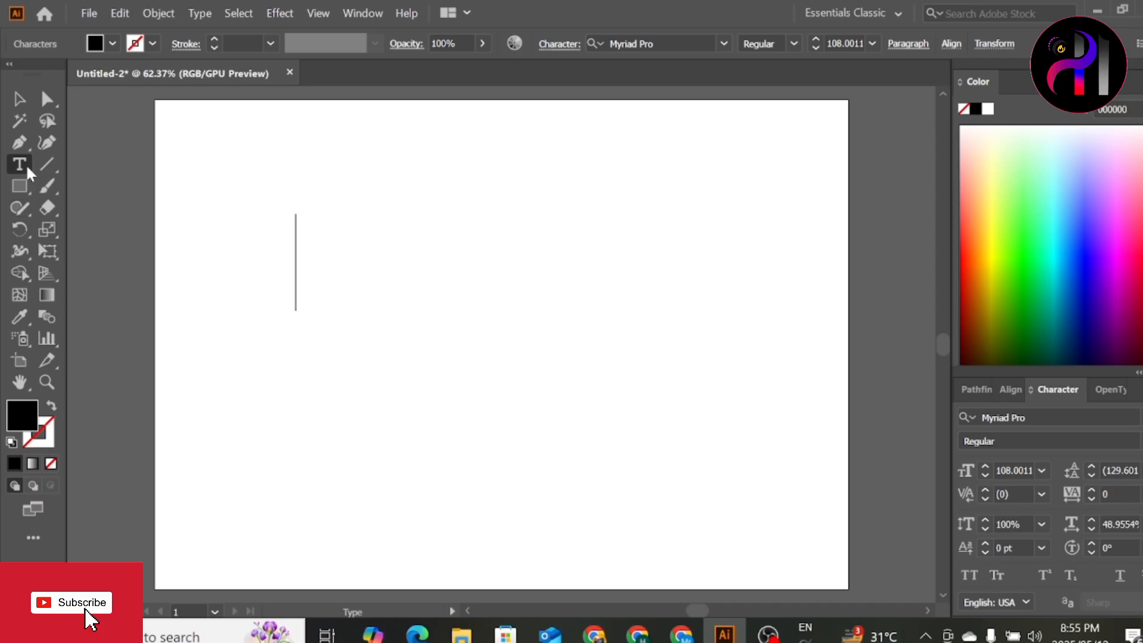
Try to start an area type object directly on the empty artboard with the Area Type Tool.
drag(27, 165, 60, 187)
click(426, 311)
click(746, 342)
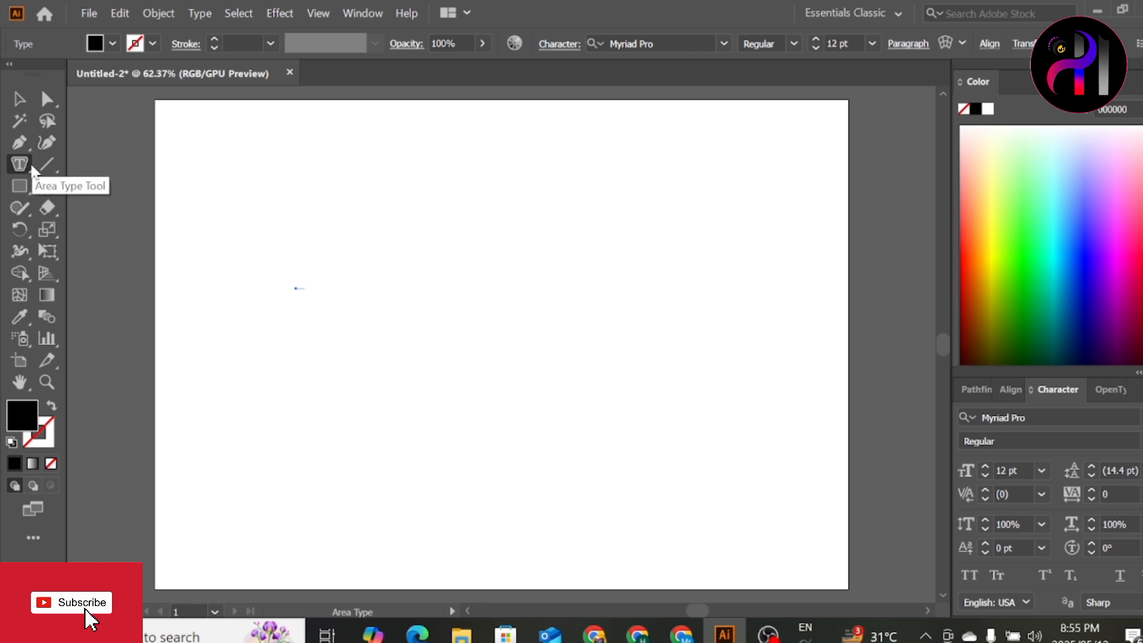
Draw a black-filled circle in the middle of the artboard with the Ellipse tool.
drag(24, 162, 38, 174)
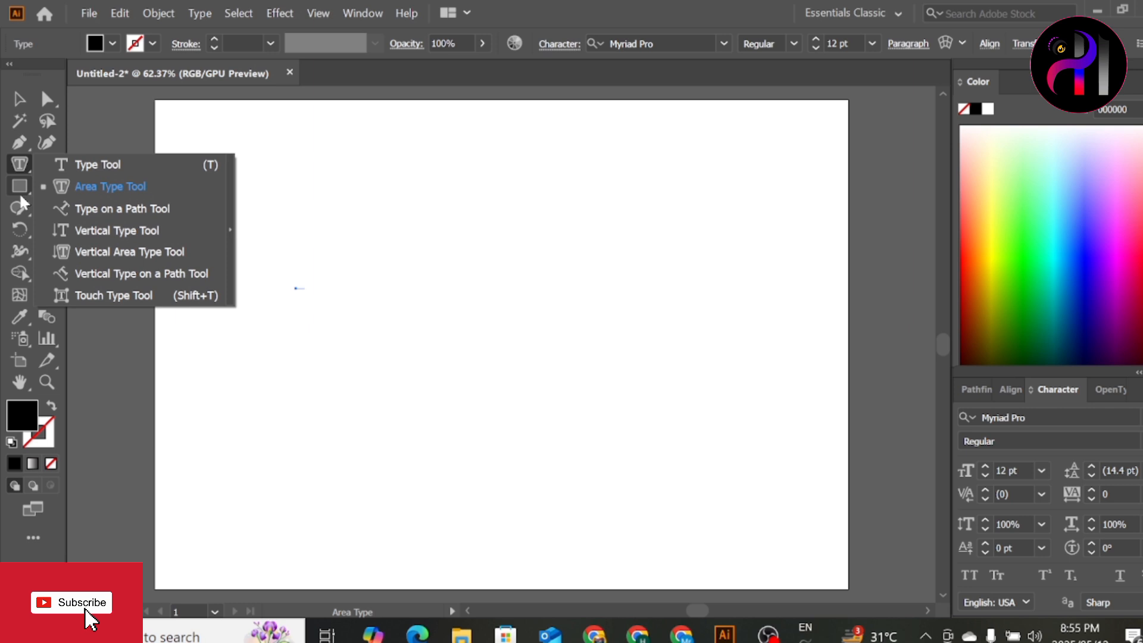
drag(20, 190, 89, 236)
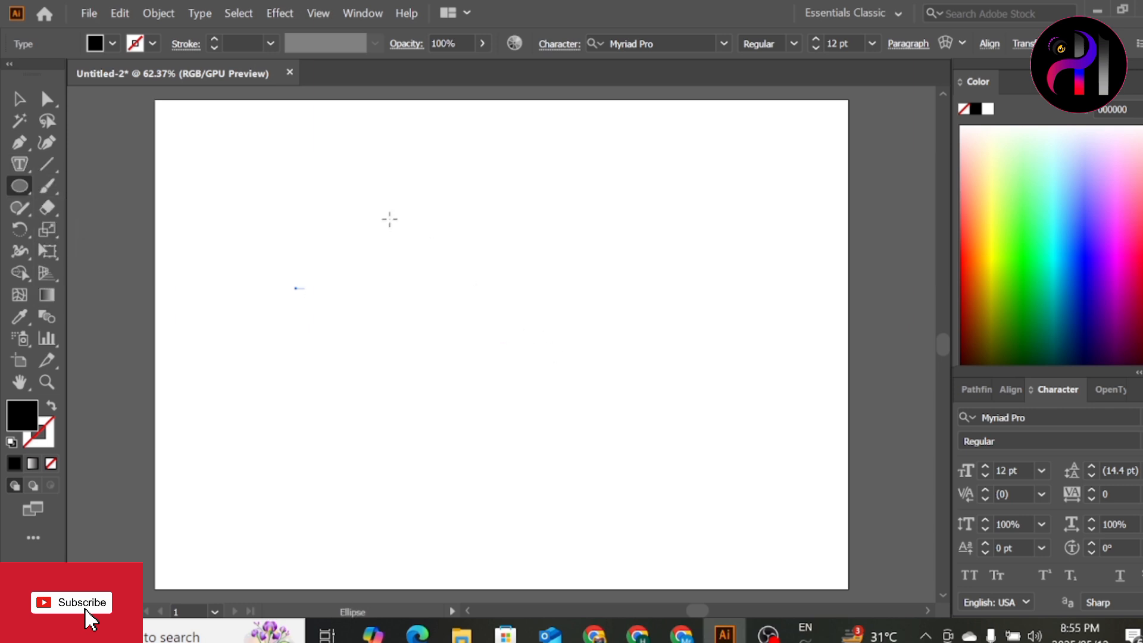
drag(363, 205, 640, 486)
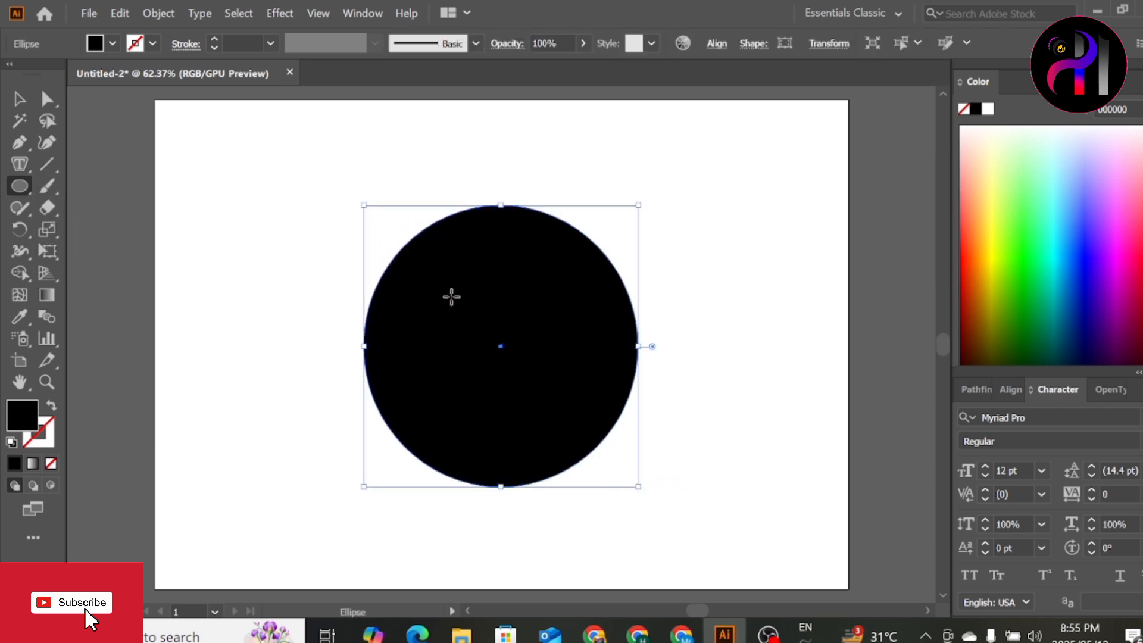
Fill the circle with placeholder text using the Area Type Tool, then deselect it.
click(20, 163)
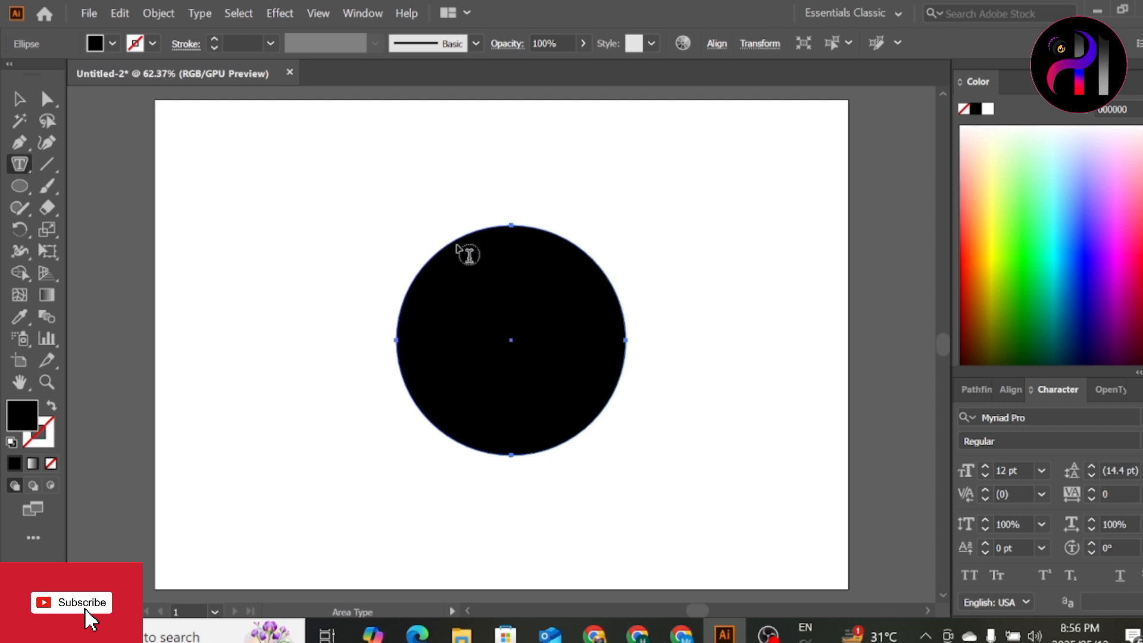
click(467, 240)
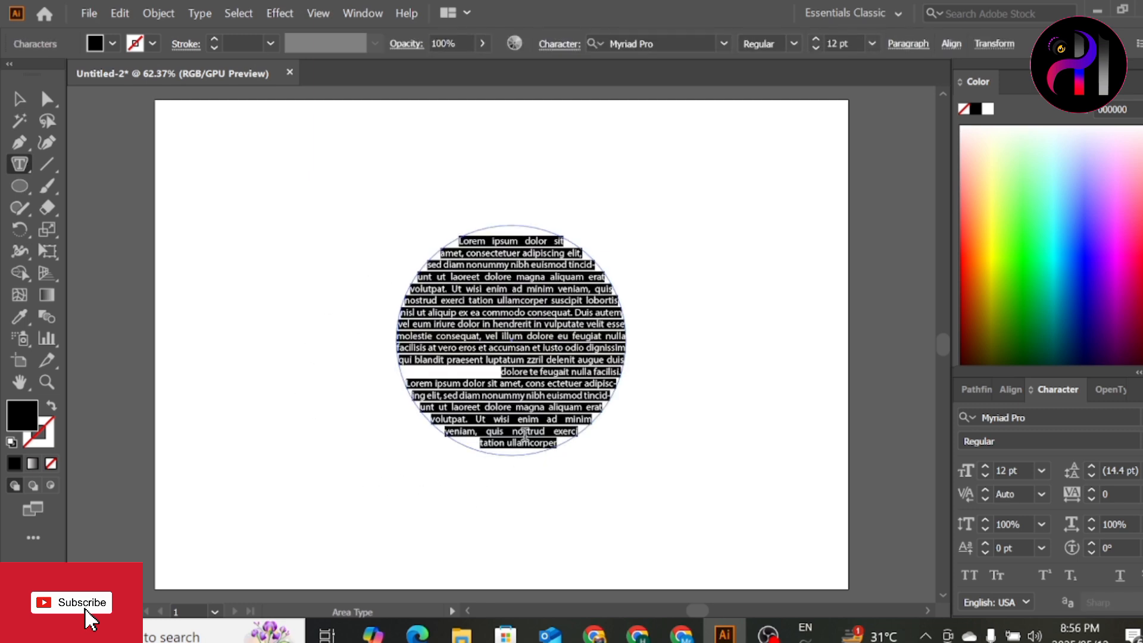
click(19, 98)
click(227, 278)
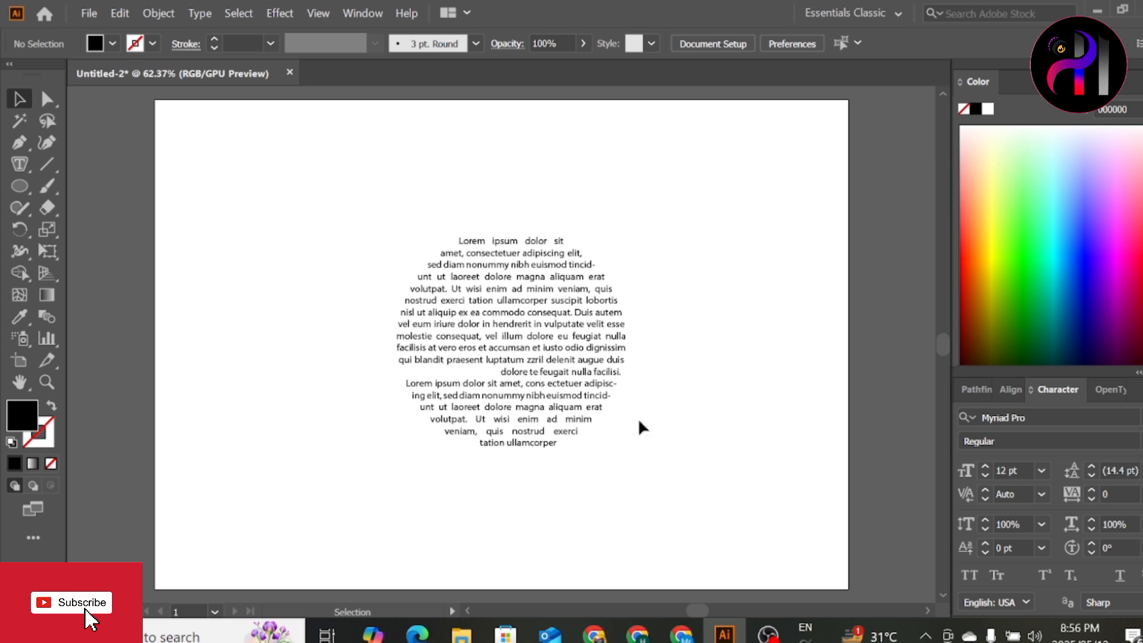
Try the different justification and alignment options on the circular text, ending with Align center.
click(593, 345)
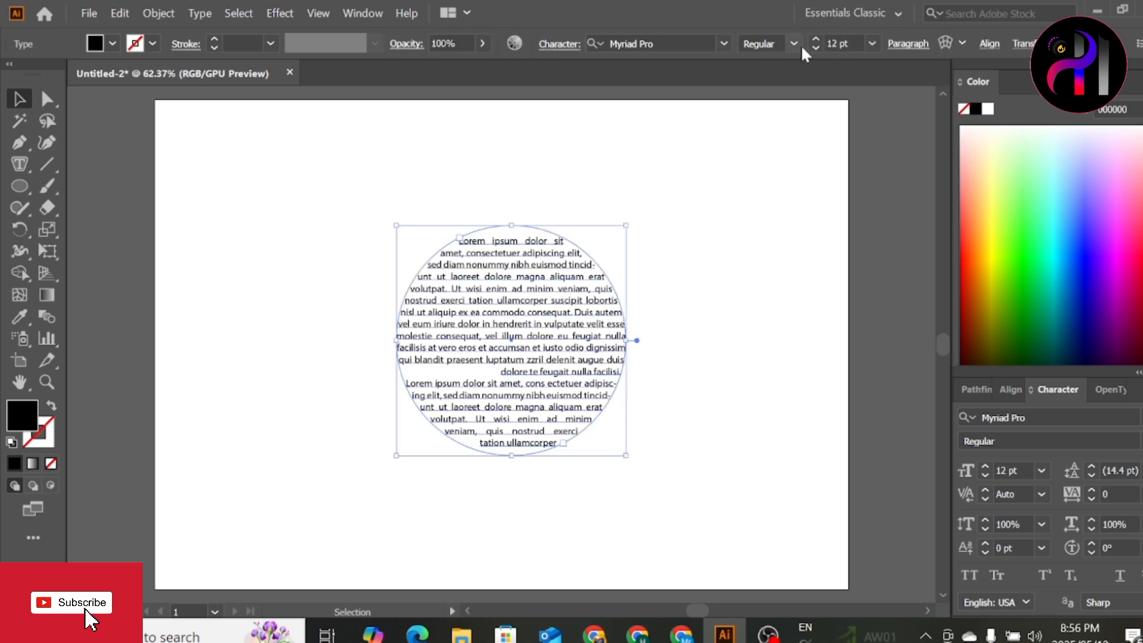
click(908, 45)
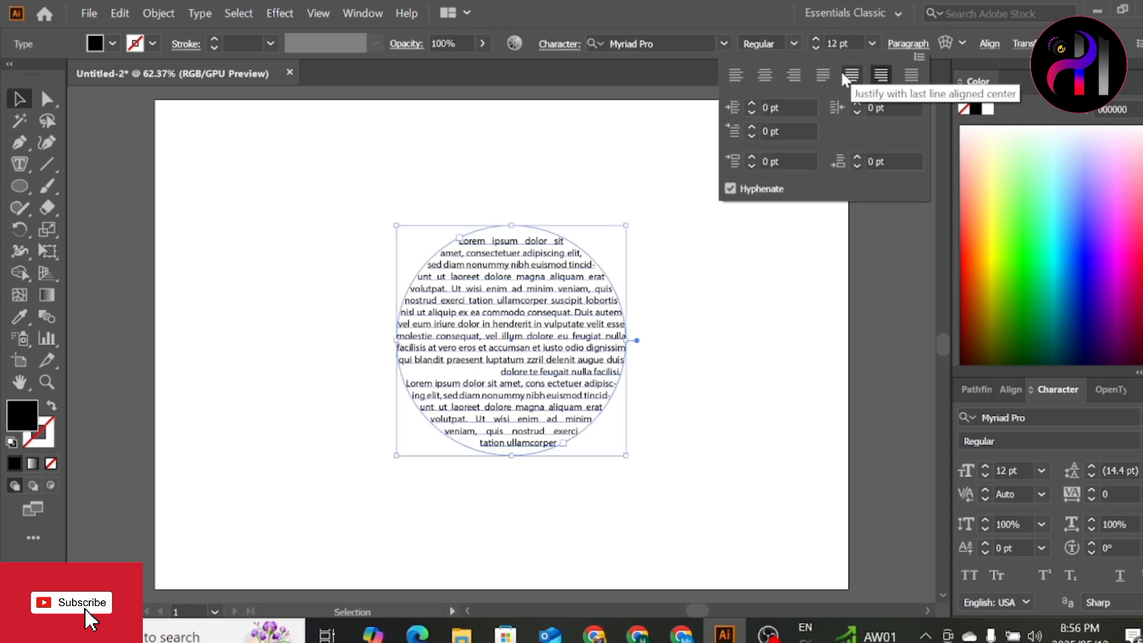
click(852, 74)
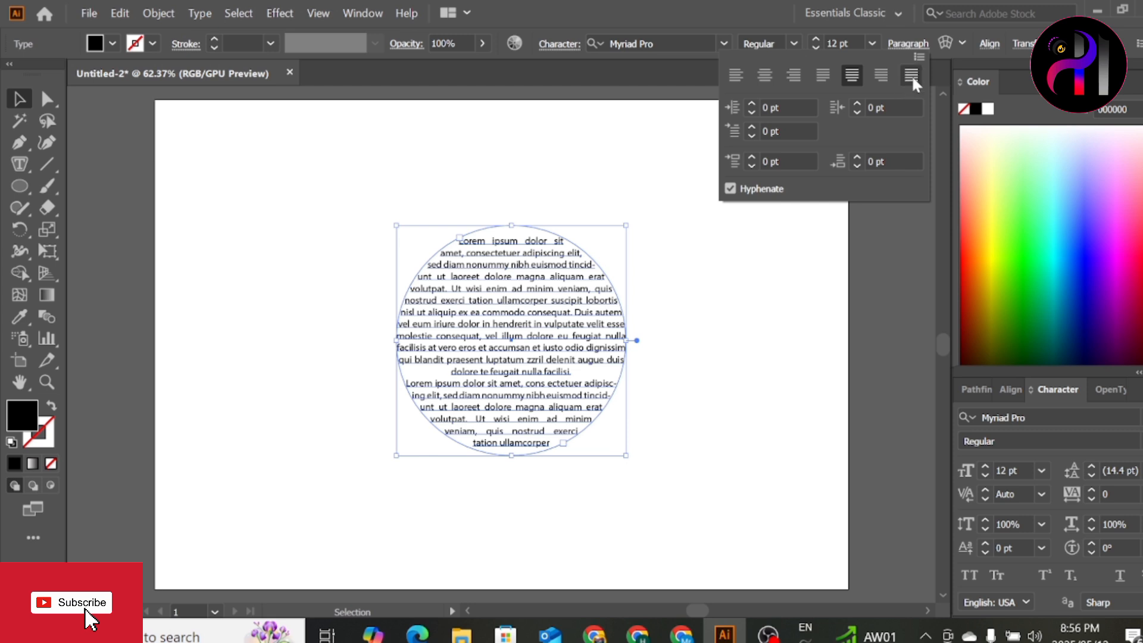
click(912, 74)
click(820, 76)
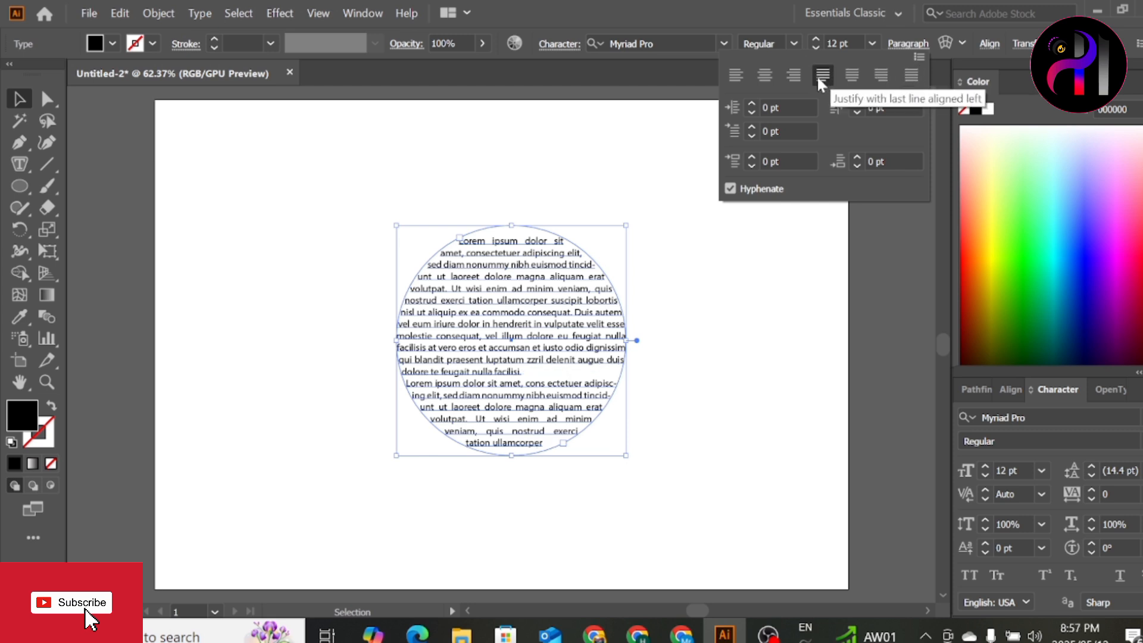
click(794, 75)
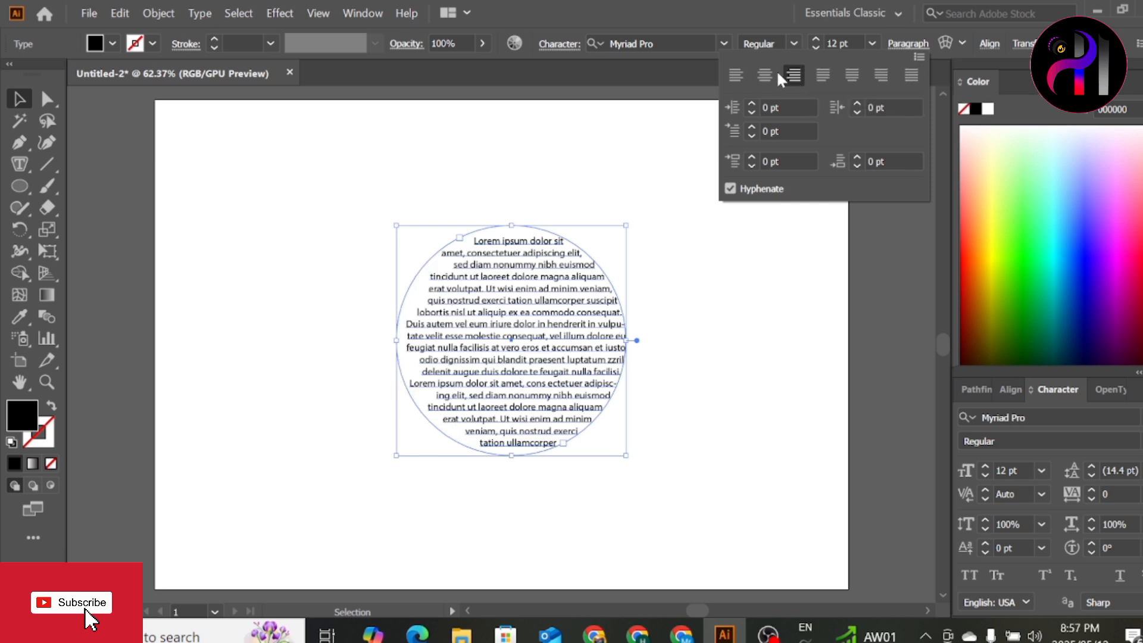
click(768, 72)
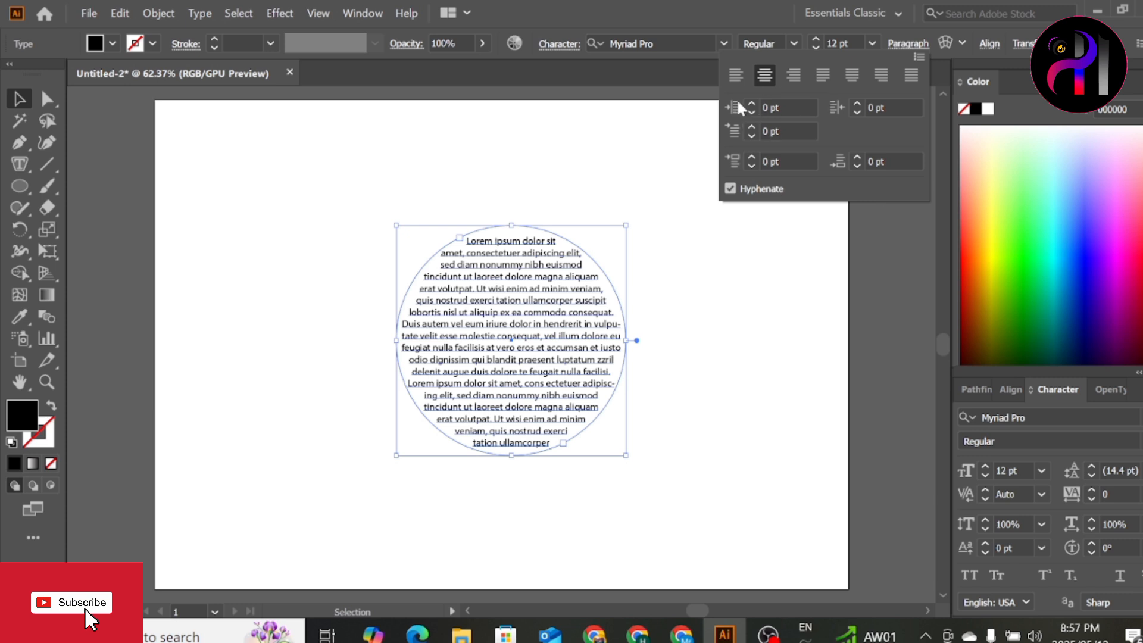
click(736, 75)
click(772, 72)
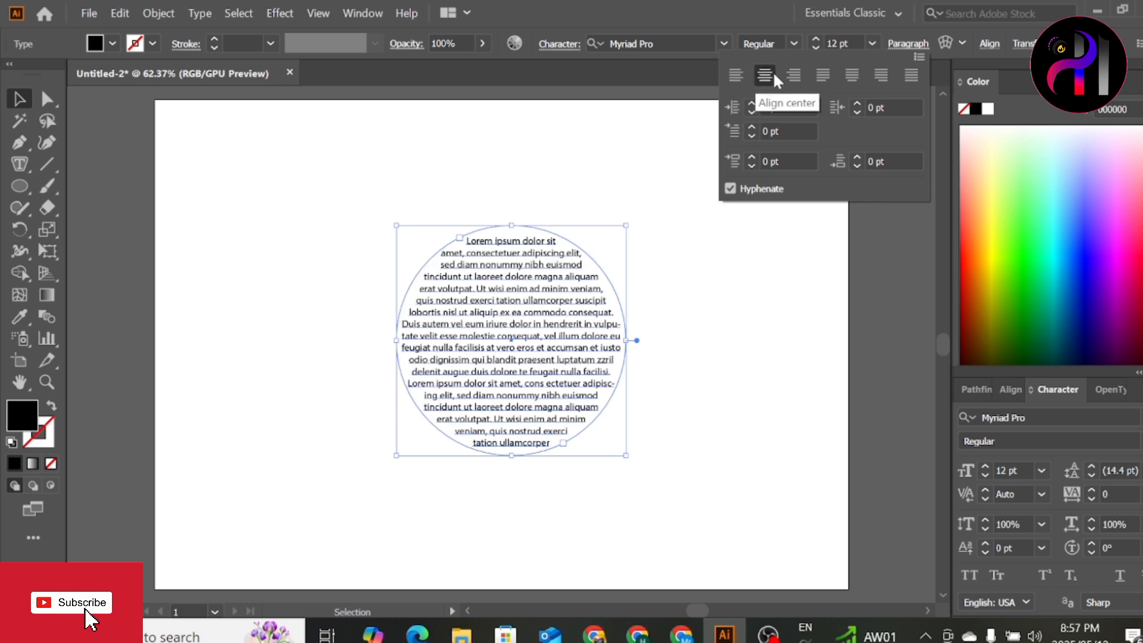
Close the paragraph settings and delete the circular area text from the artboard.
click(666, 132)
click(642, 216)
drag(642, 216, 617, 541)
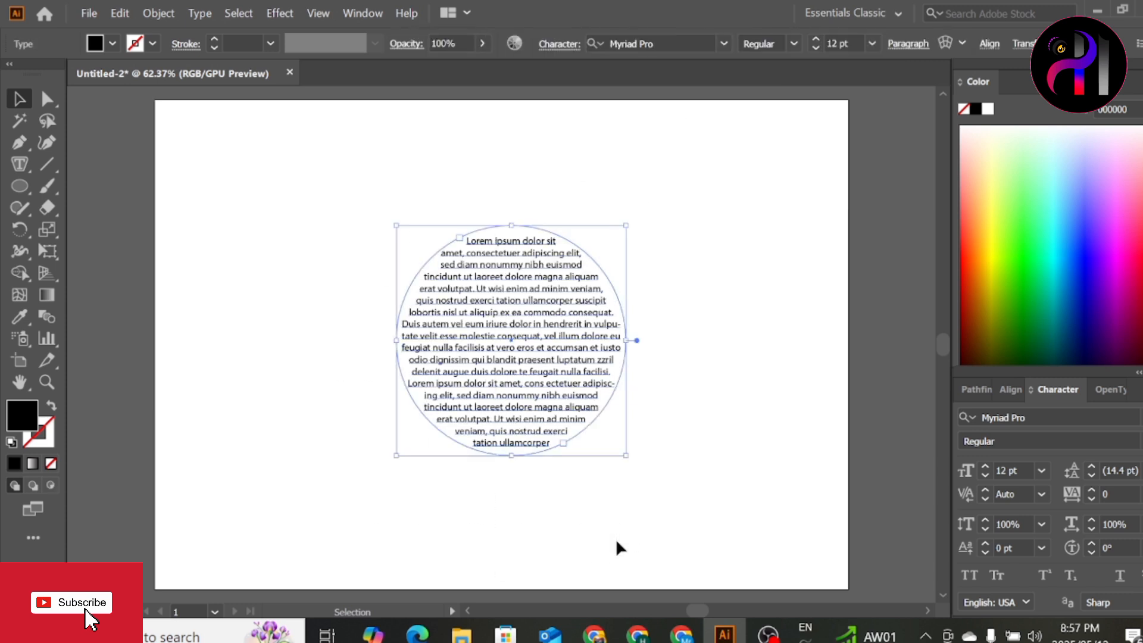
click(616, 538)
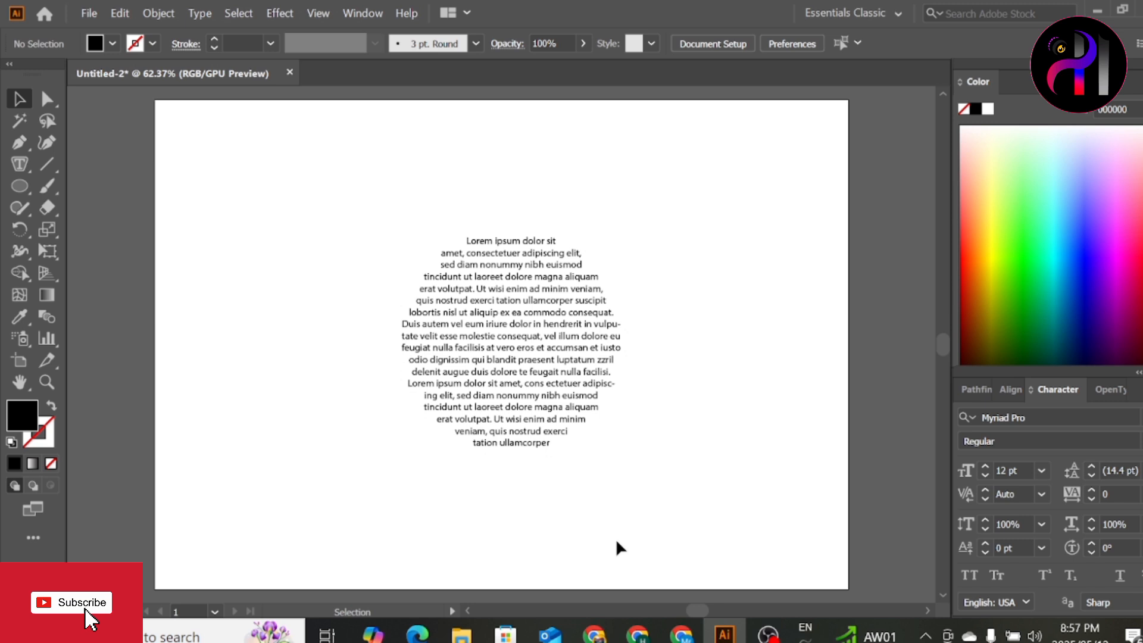
click(493, 303)
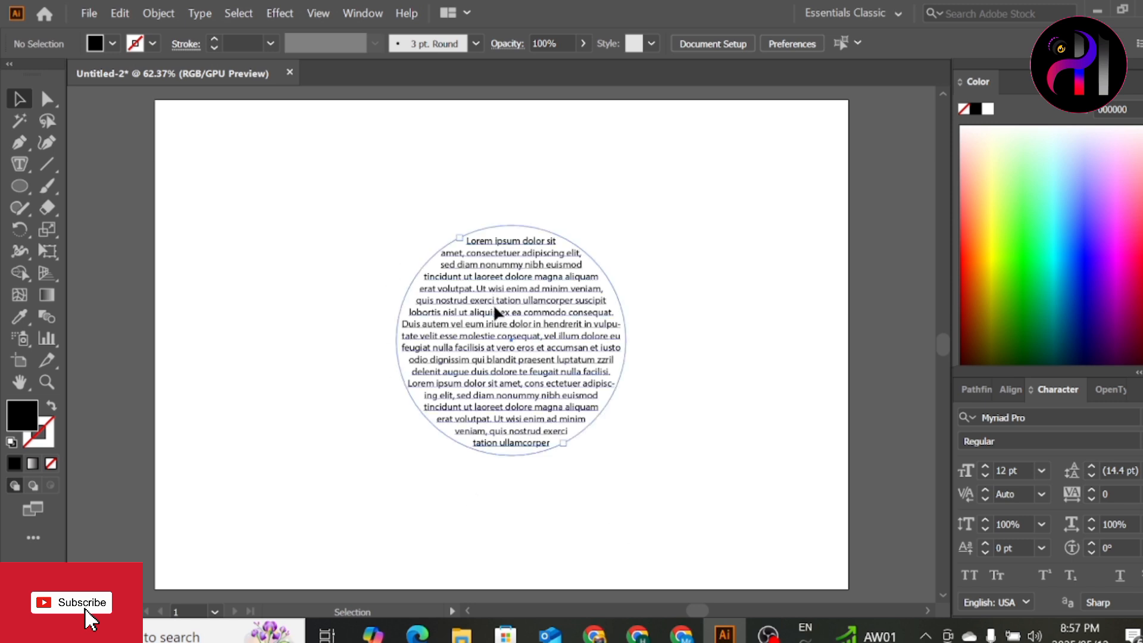
key(Delete)
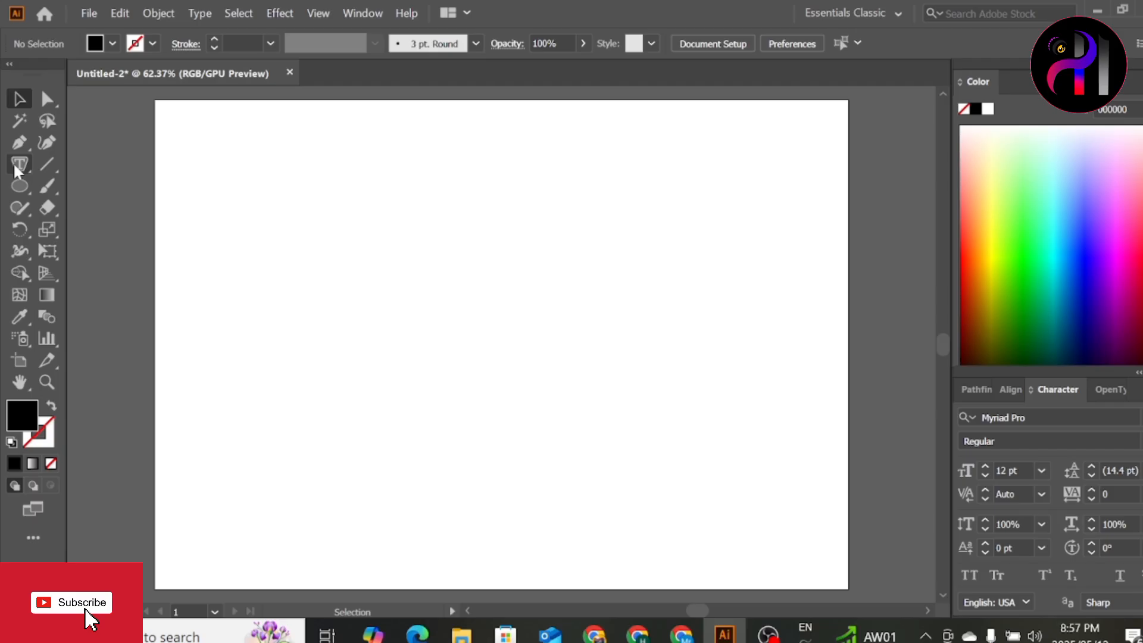
Choose the Type on a Path Tool.
click(19, 163)
click(119, 206)
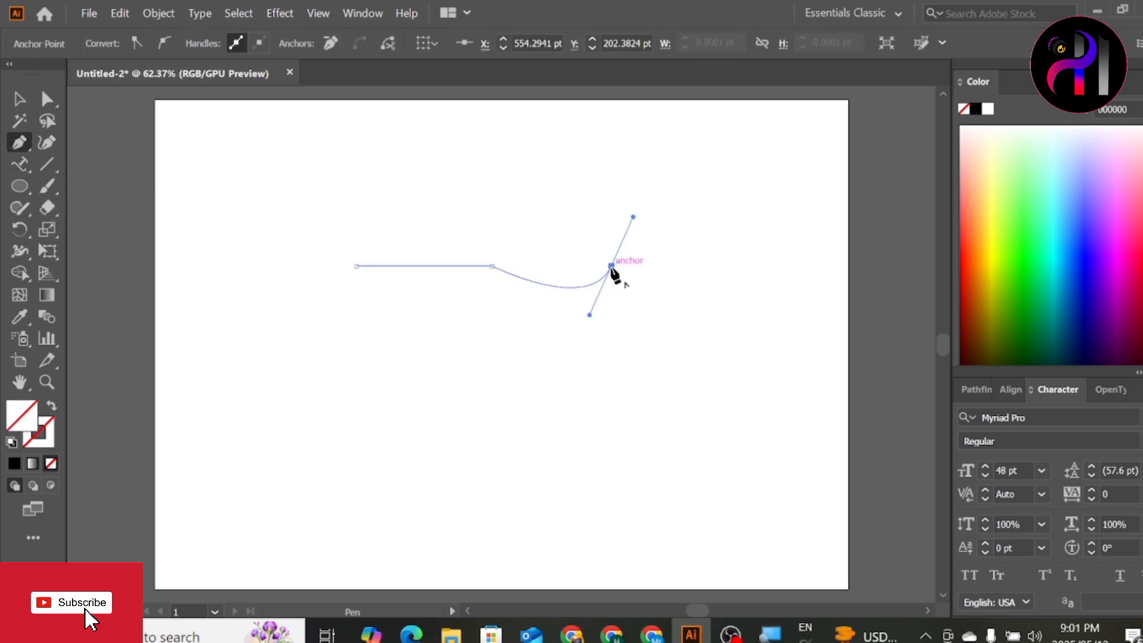
Retract the path's end handle and reshape the path into a smooth wave with the Curvature Tool, lowering its end point slightly.
click(611, 266)
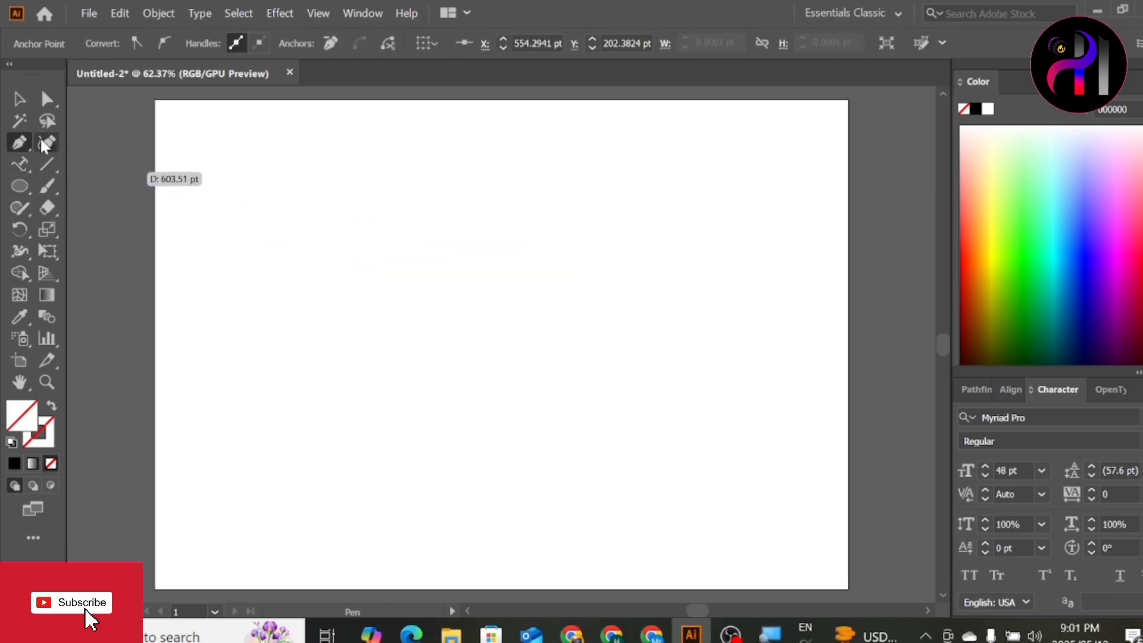
click(47, 142)
mouse_move(424, 267)
mouse_down()
mouse_move(428, 286)
mouse_move(424, 250)
mouse_move(426, 283)
mouse_up()
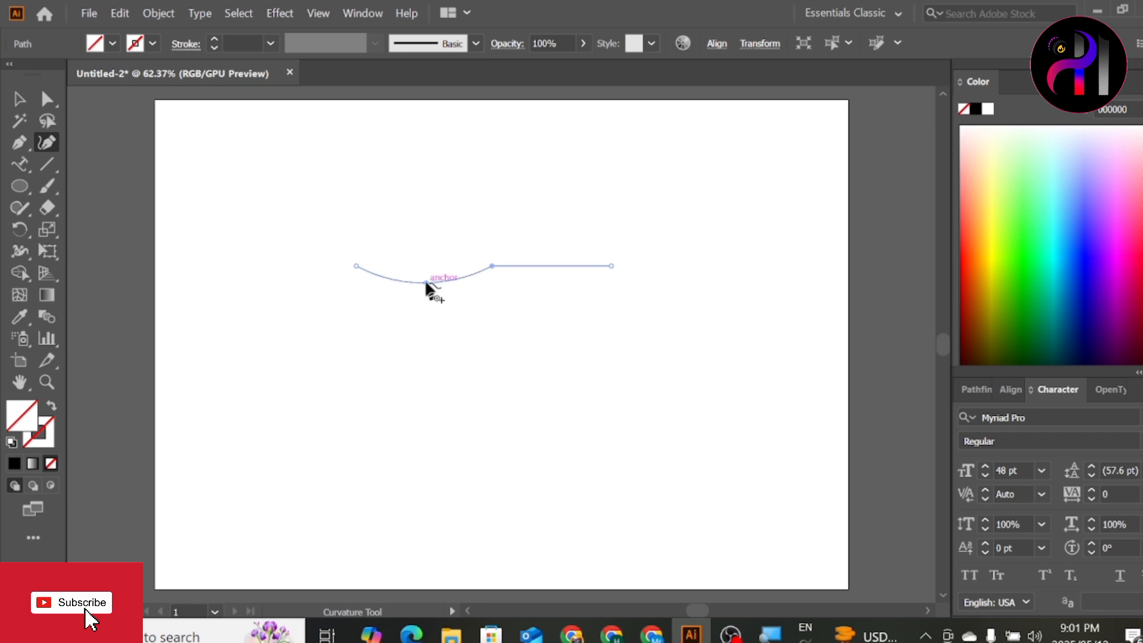
double_click(492, 266)
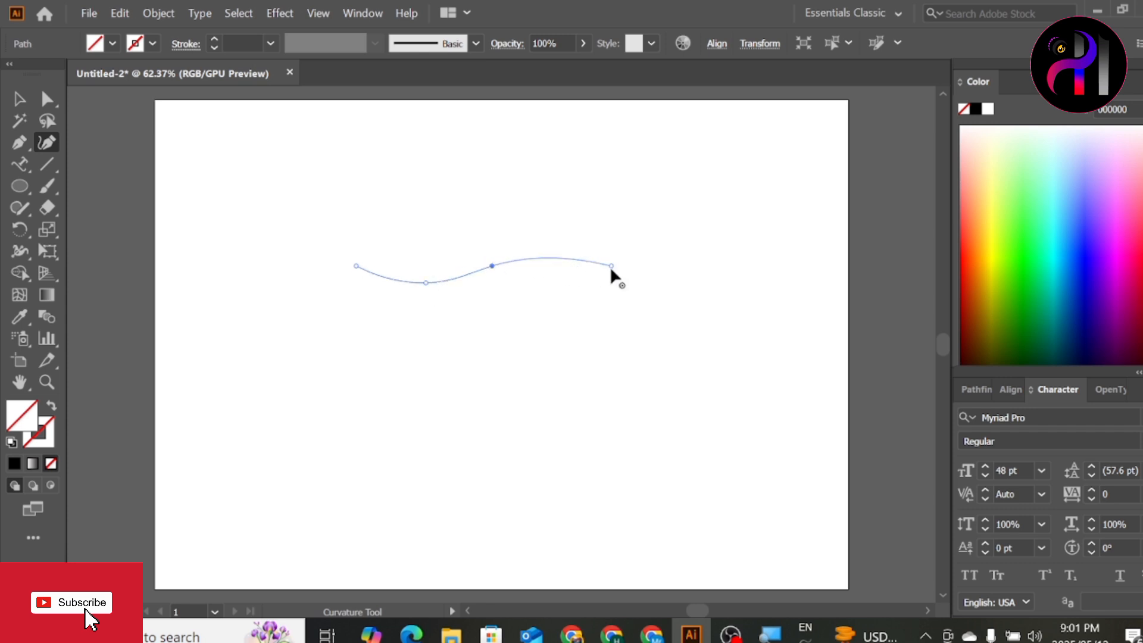
drag(611, 266, 614, 284)
click(613, 284)
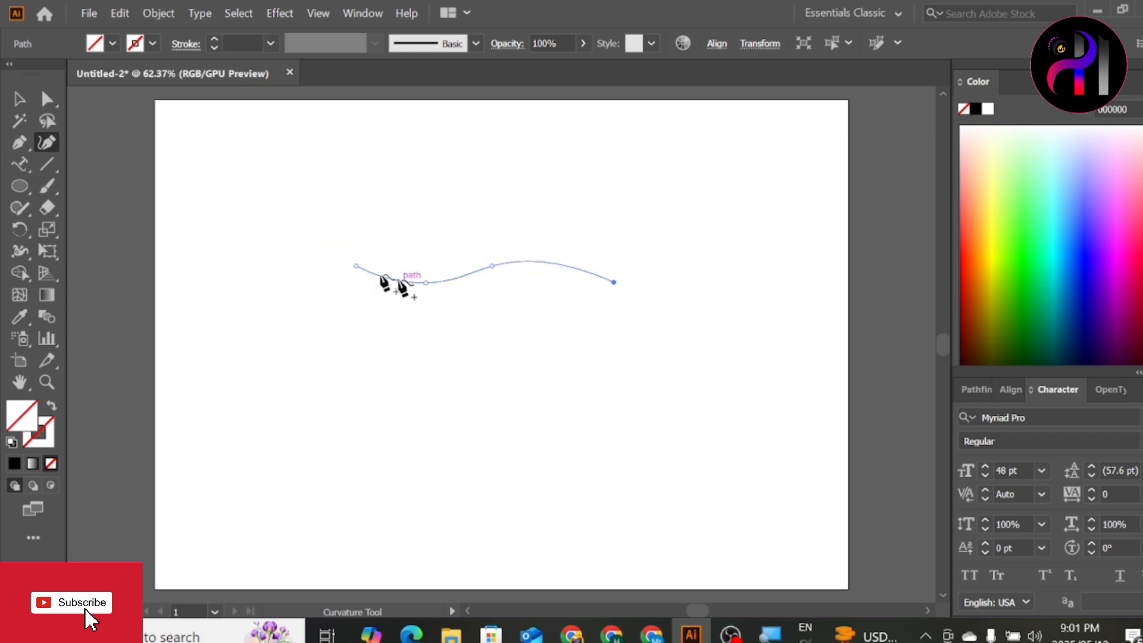
Give the wavy path a solid black stroke and enlarge it by its bounding box.
click(19, 98)
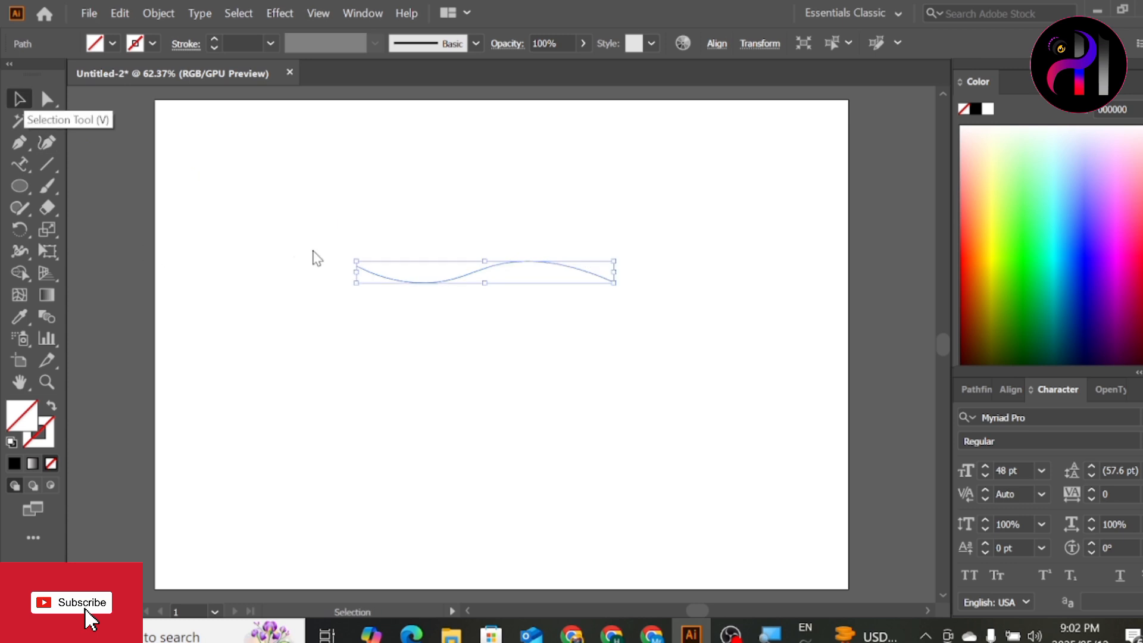
click(321, 257)
click(470, 273)
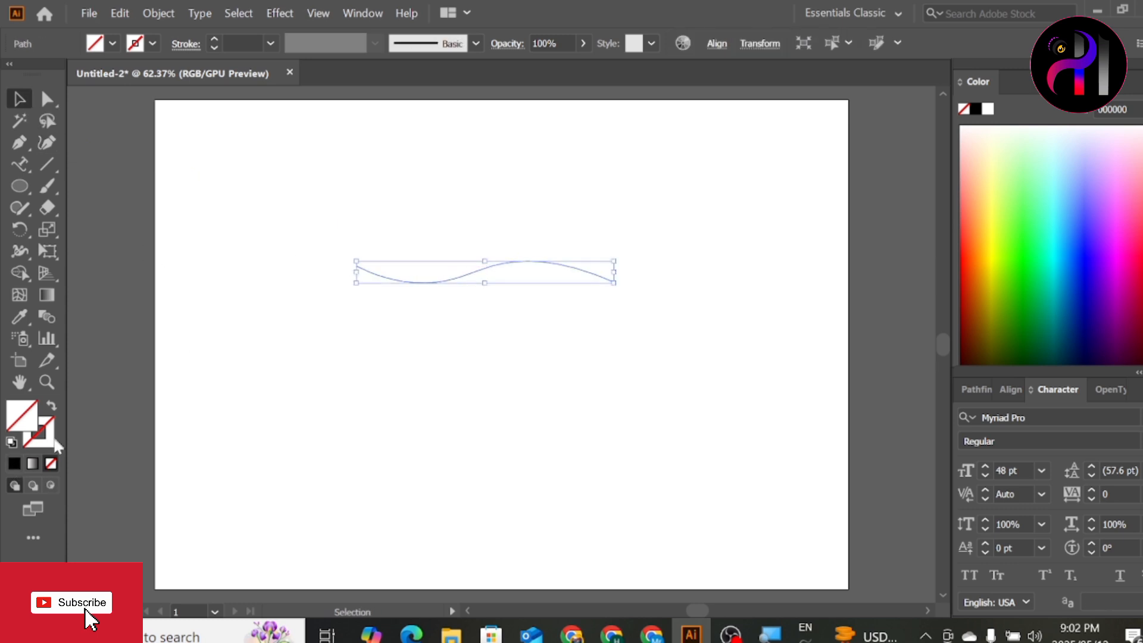
click(14, 464)
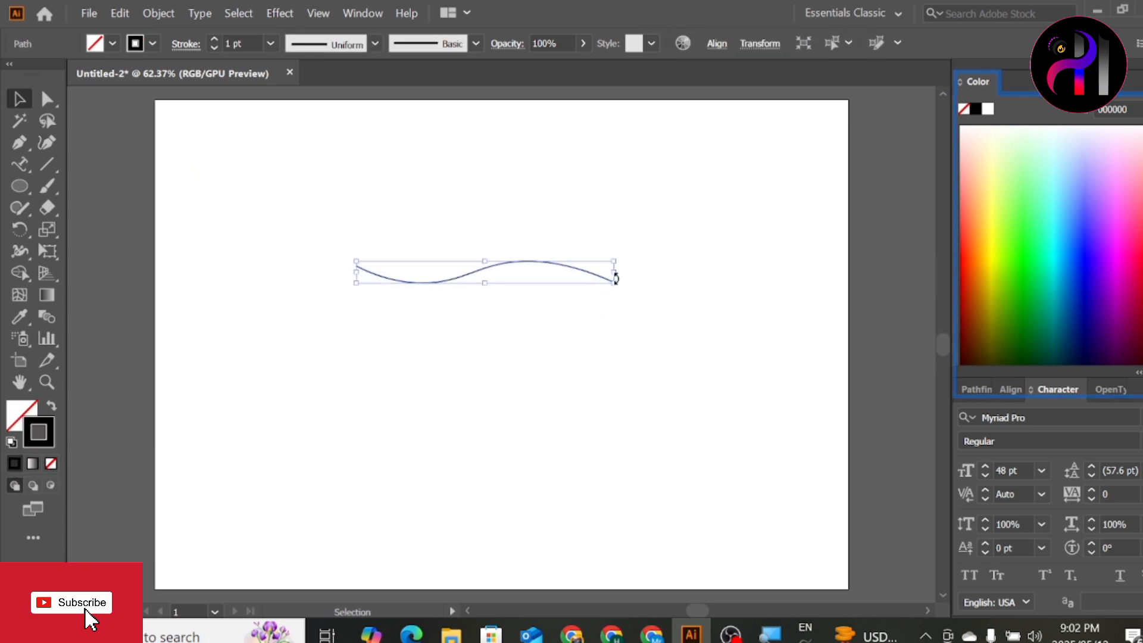
drag(614, 283, 695, 313)
Set the wavy path's stroke weight to 2 pt.
click(271, 43)
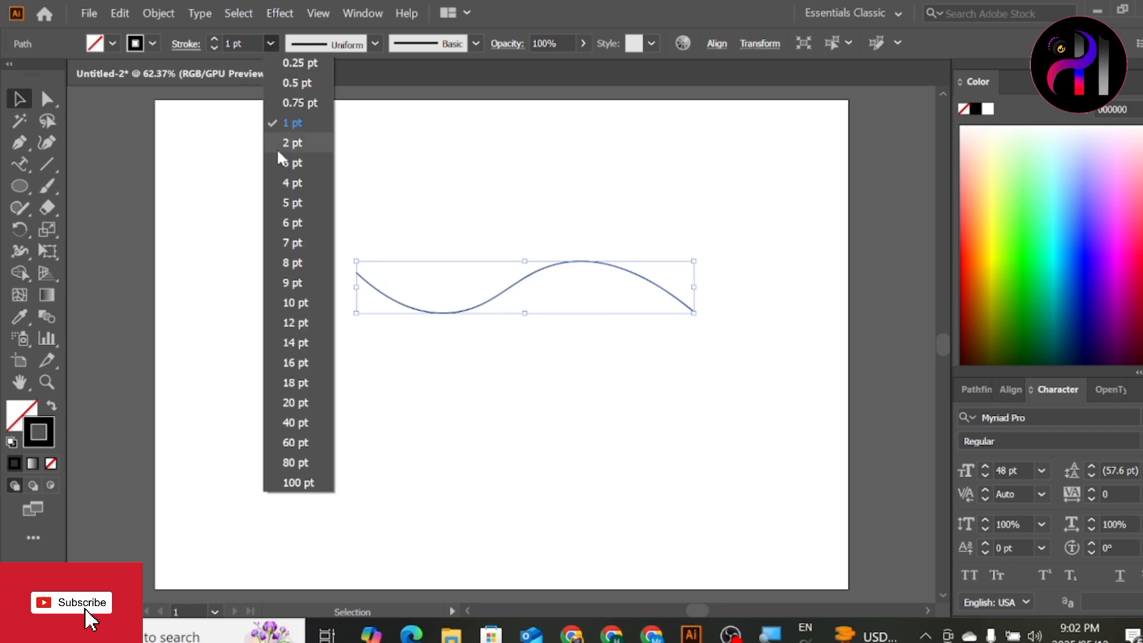
click(276, 142)
click(244, 177)
click(422, 312)
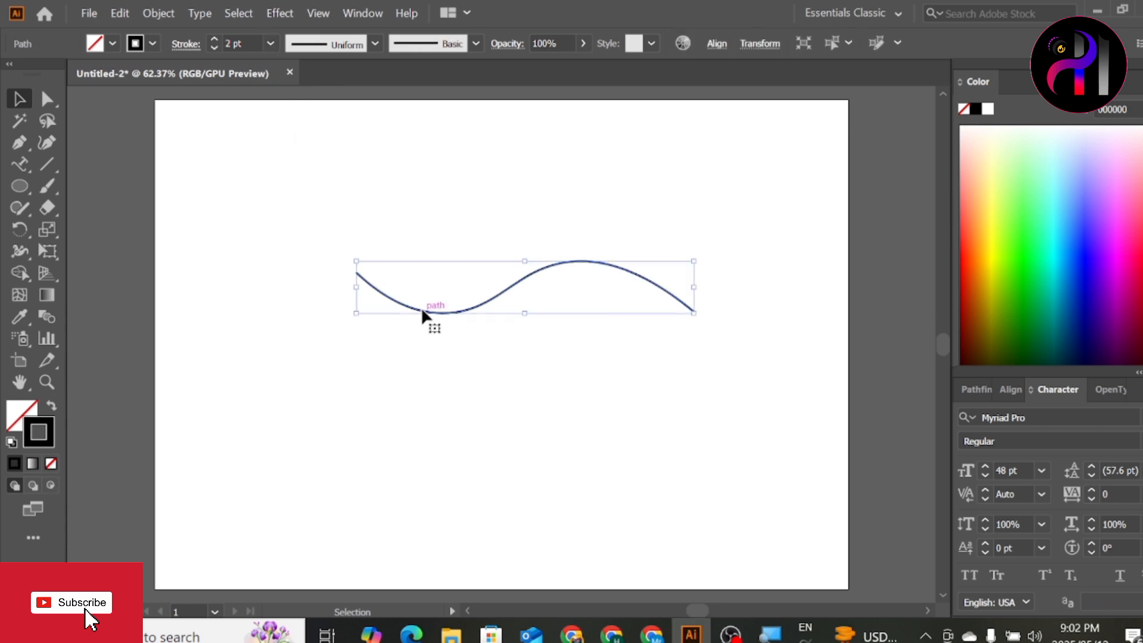
Place the text "HS Visuals" along the wavy path with the Type on a Path Tool.
click(20, 165)
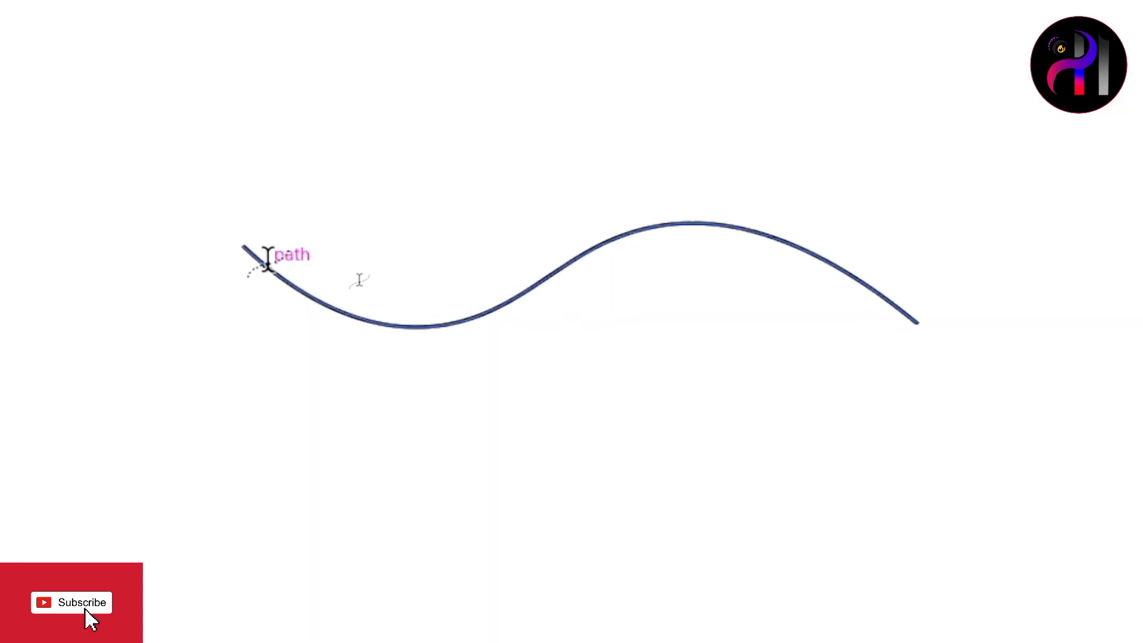
click(360, 280)
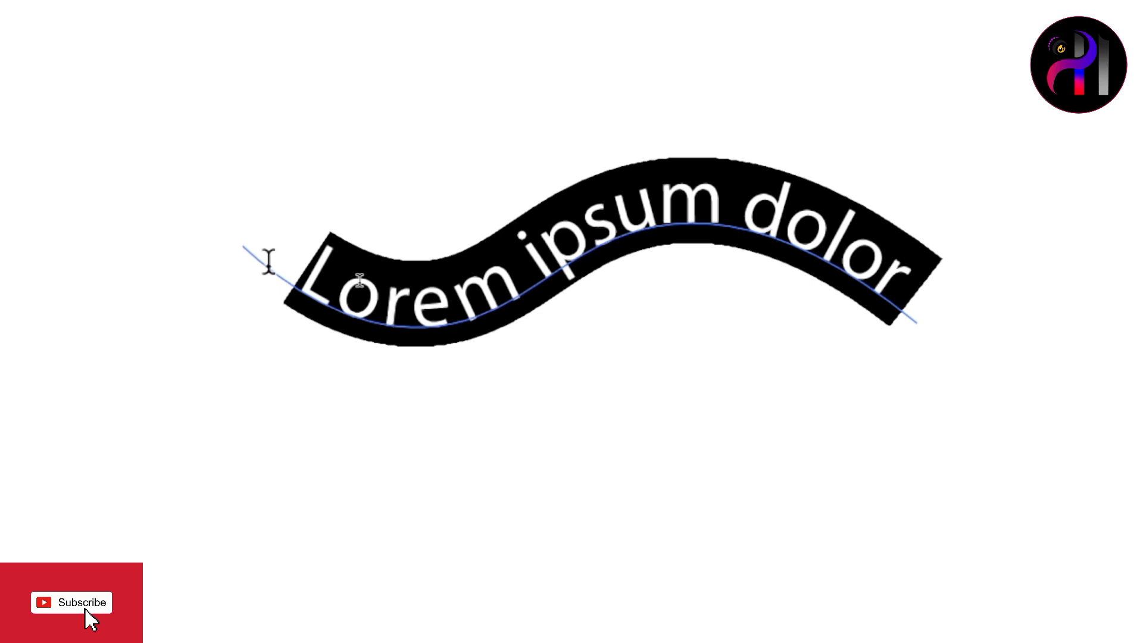
text(HS )
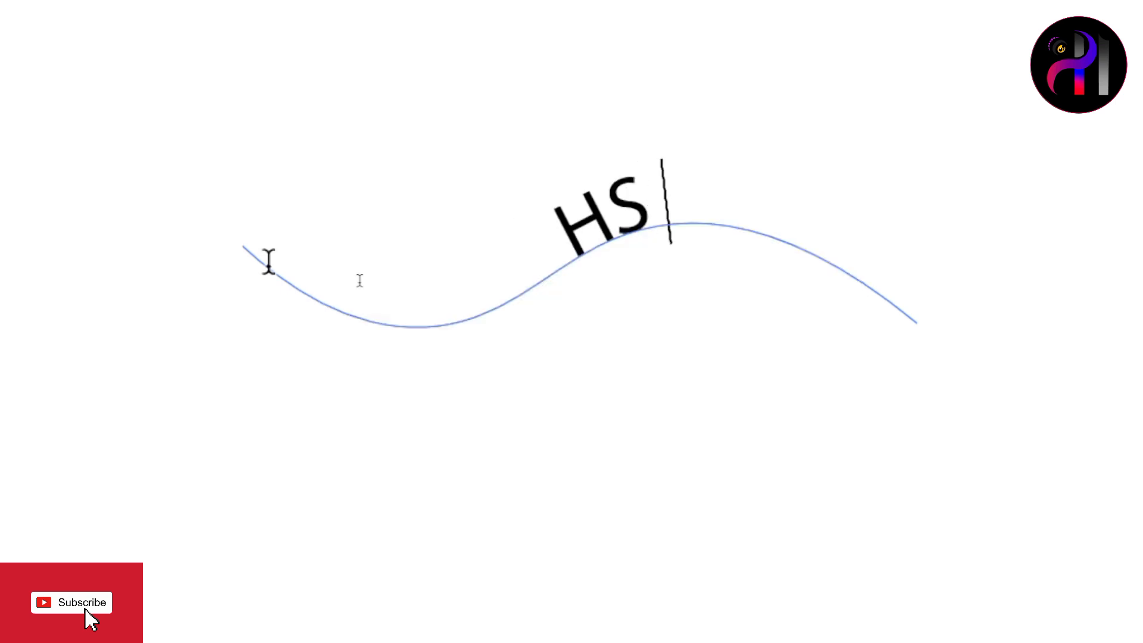
text(Visuals)
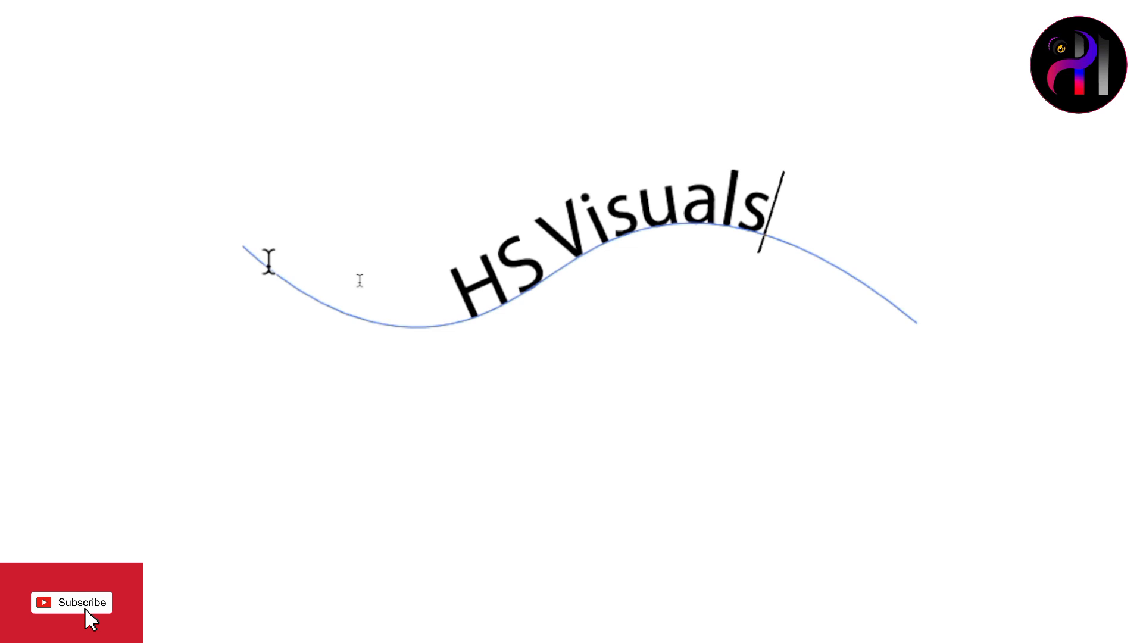
Extend the text on the wavy path to "HS Visuals Tutorials" and deselect it.
text( Tutorials)
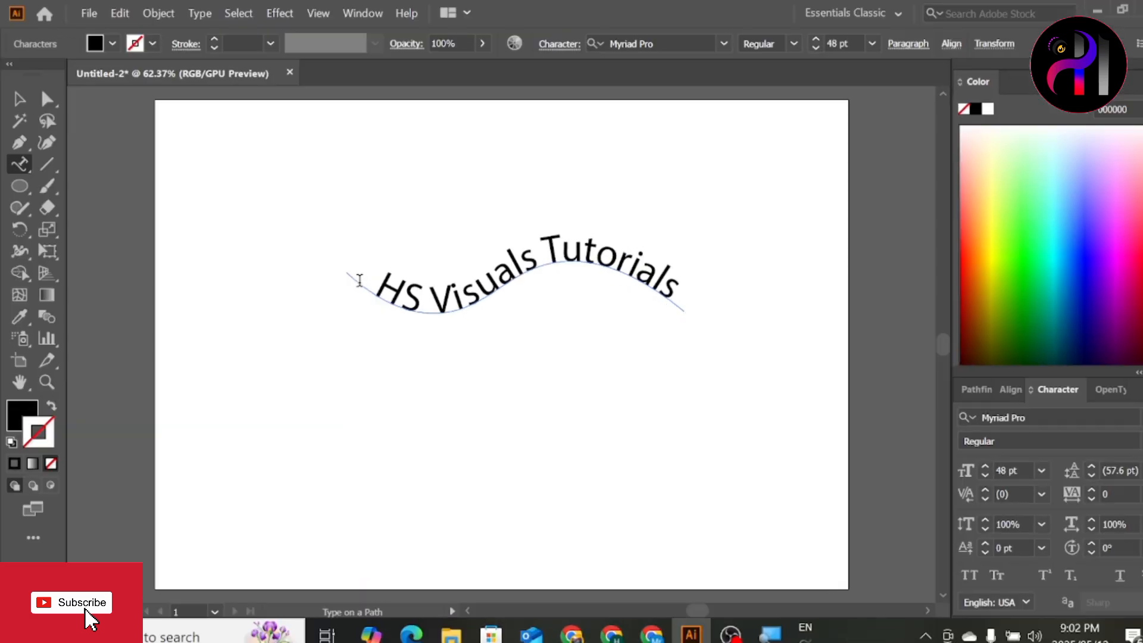
click(18, 99)
click(264, 298)
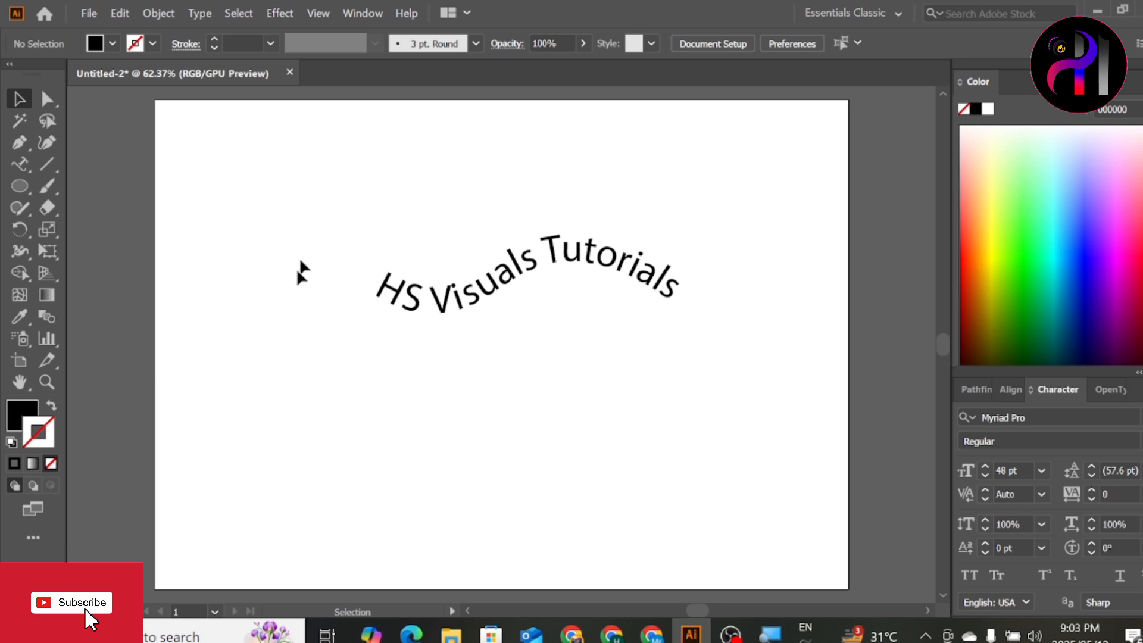
Enlarge the path text to about 84 pt by its bounding box and open its Type on a Path options.
click(393, 292)
double_click(17, 162)
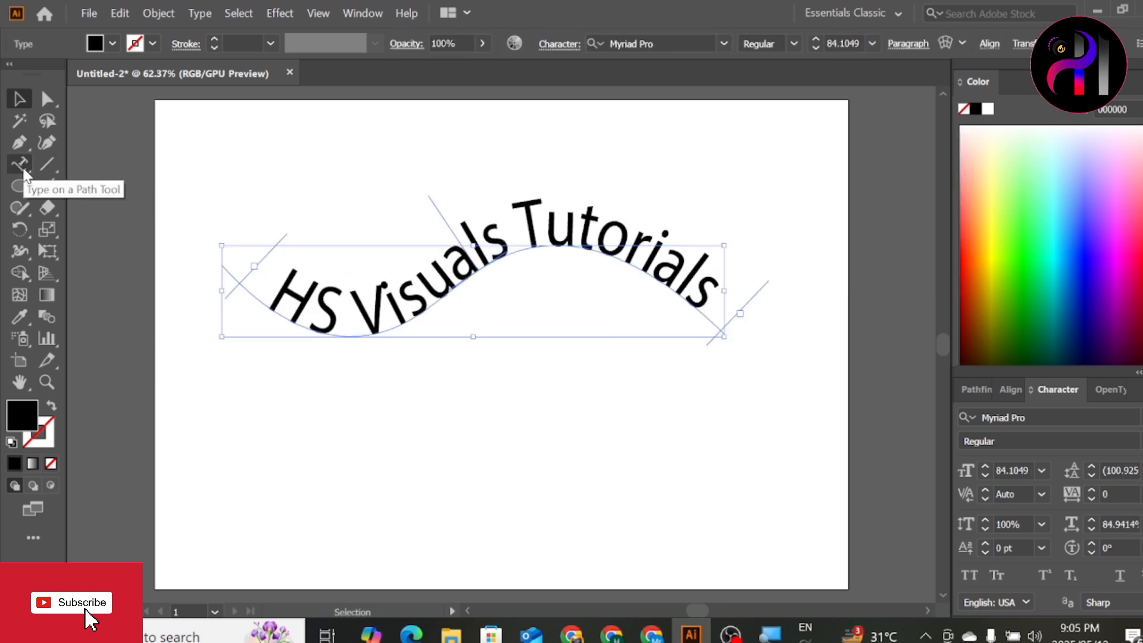
double_click(17, 161)
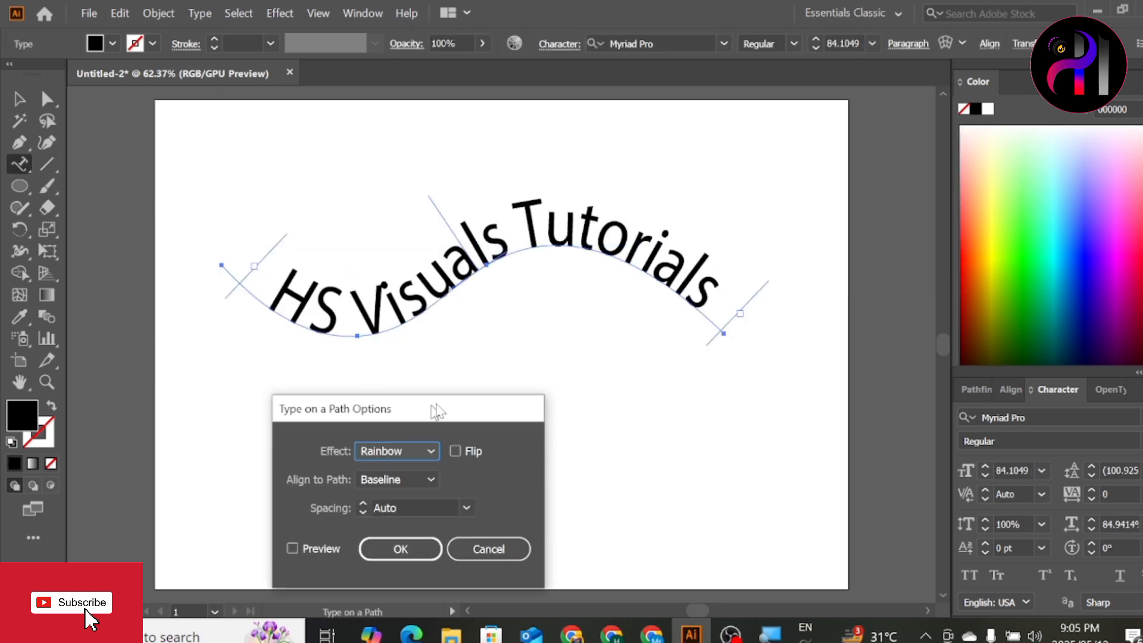
drag(434, 408, 496, 388)
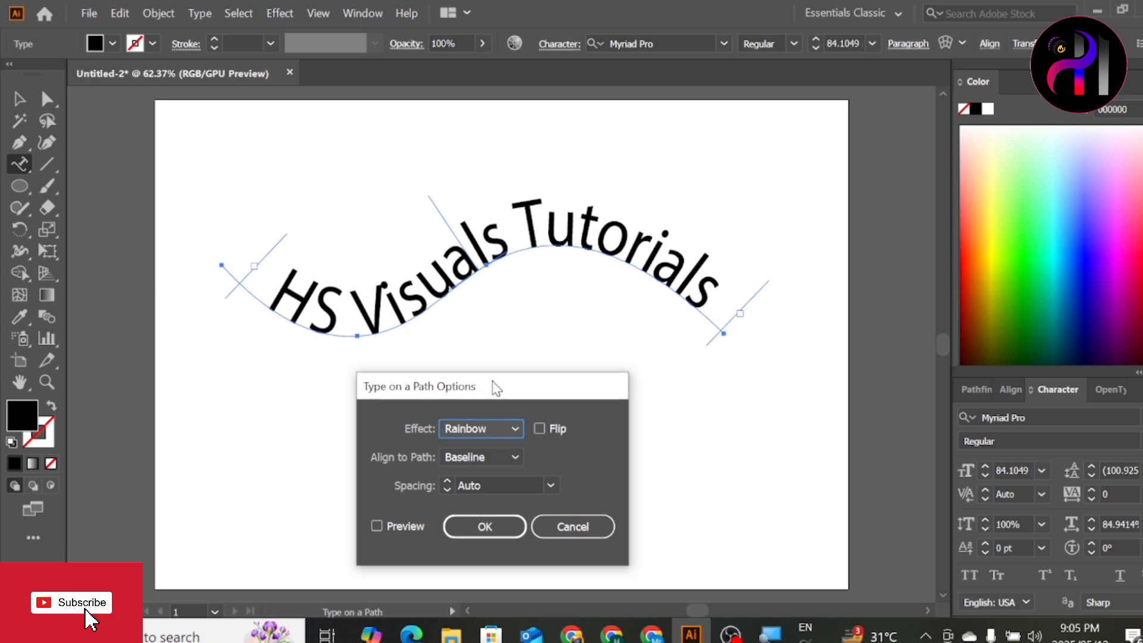
Preview the Flip option on the path text and turn it off again.
click(540, 429)
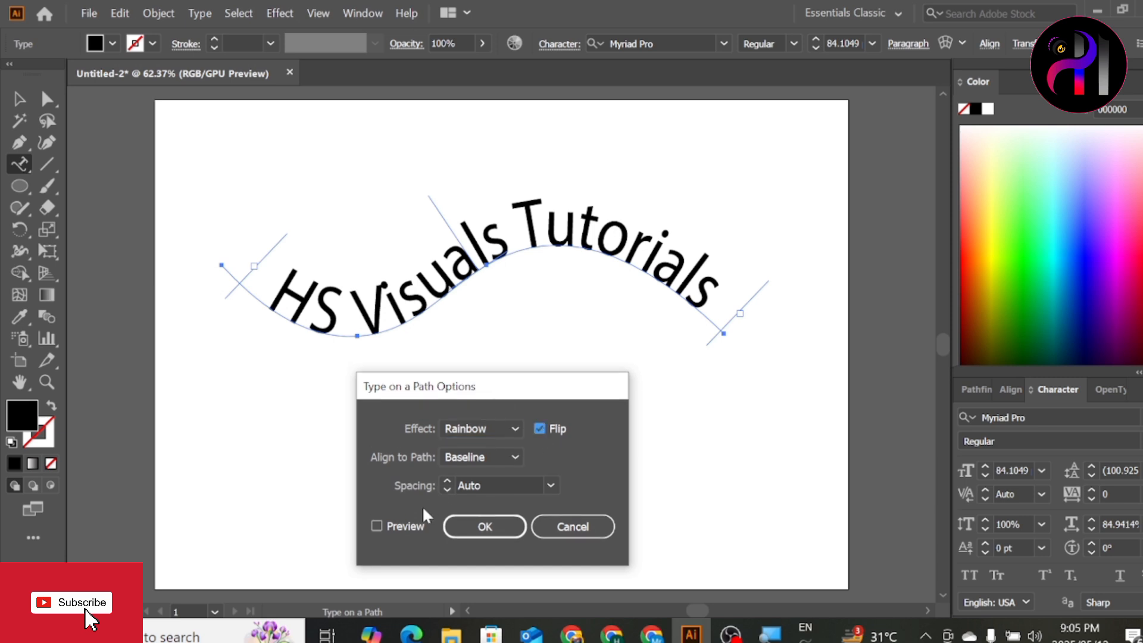
click(375, 525)
drag(511, 390, 841, 88)
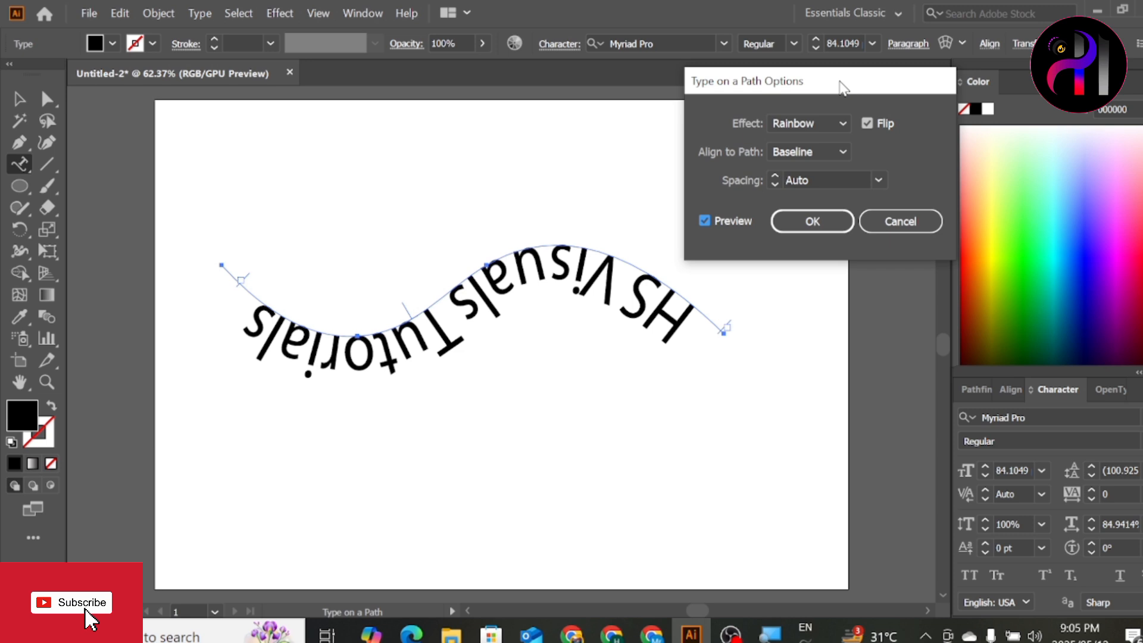
click(868, 124)
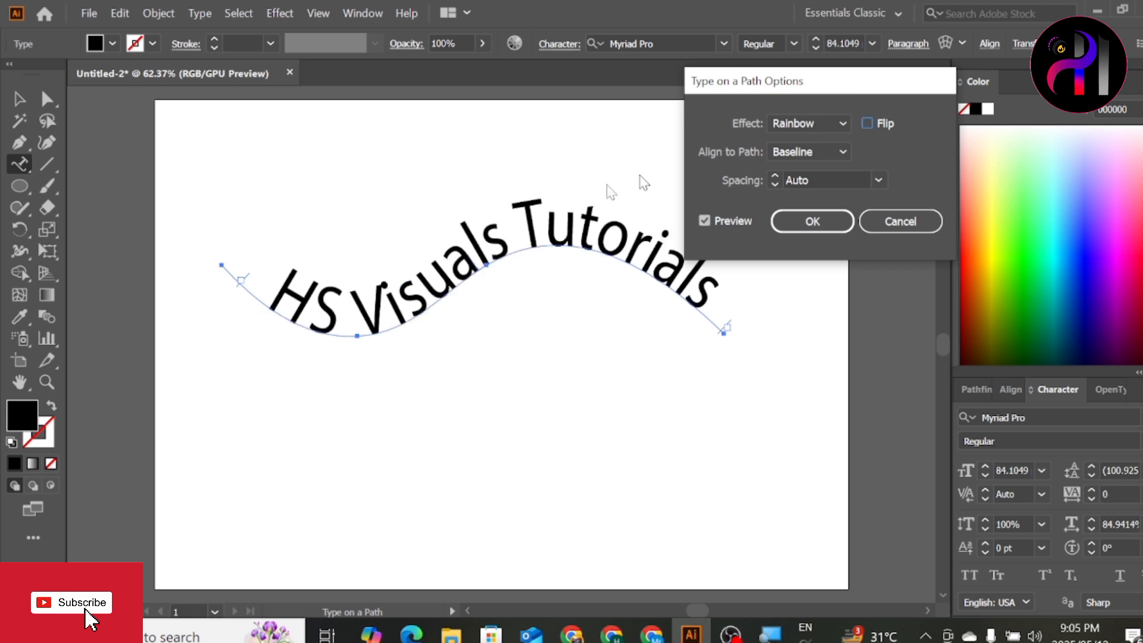
Try the Skew, 3D Ribbon, Stair Step and Gravity effects on the path text.
click(842, 123)
click(832, 163)
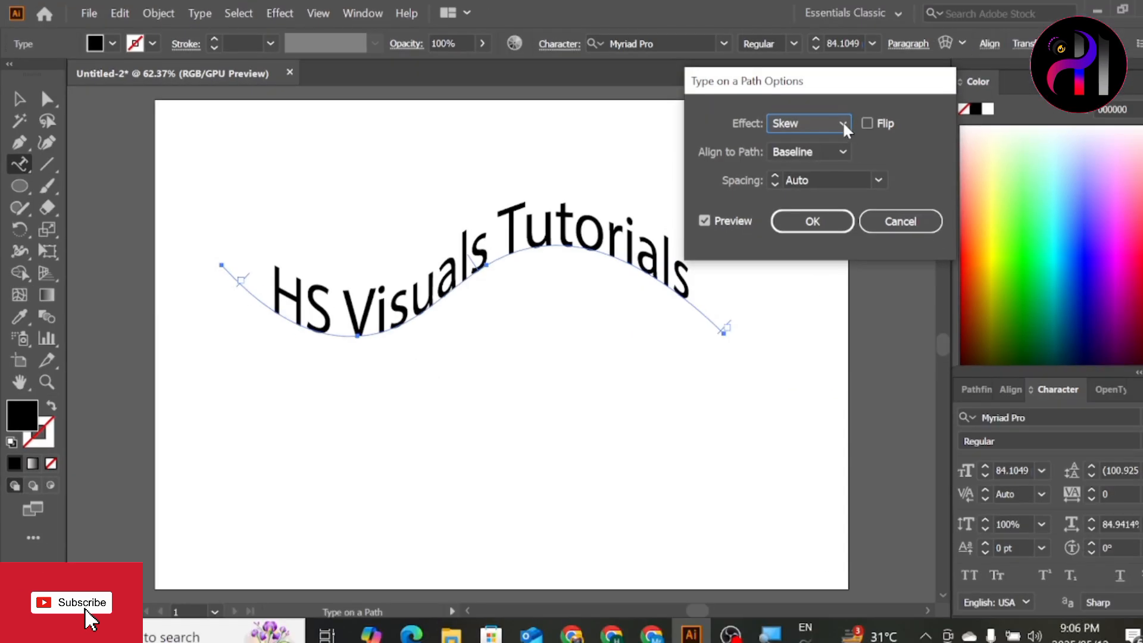
click(1134, 31)
click(812, 184)
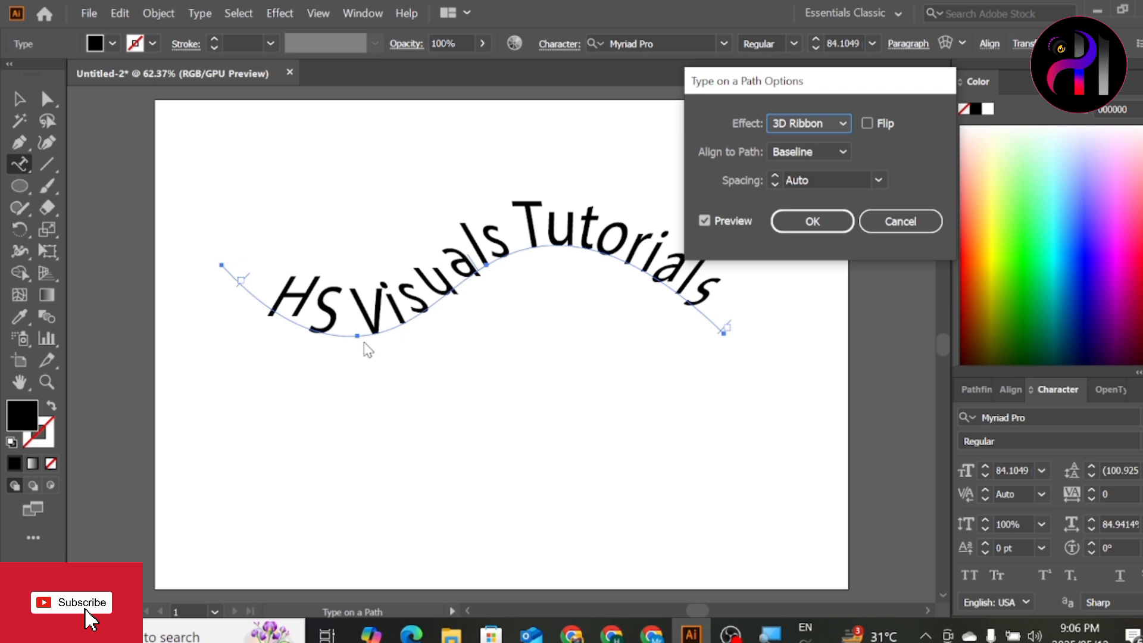
click(842, 119)
click(816, 203)
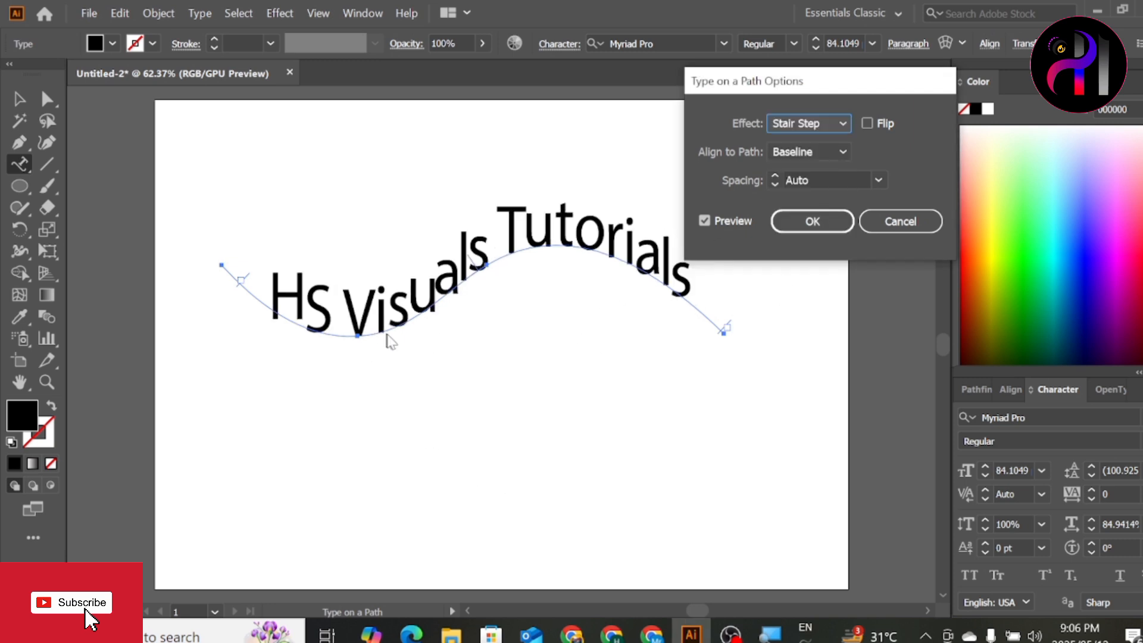
click(842, 122)
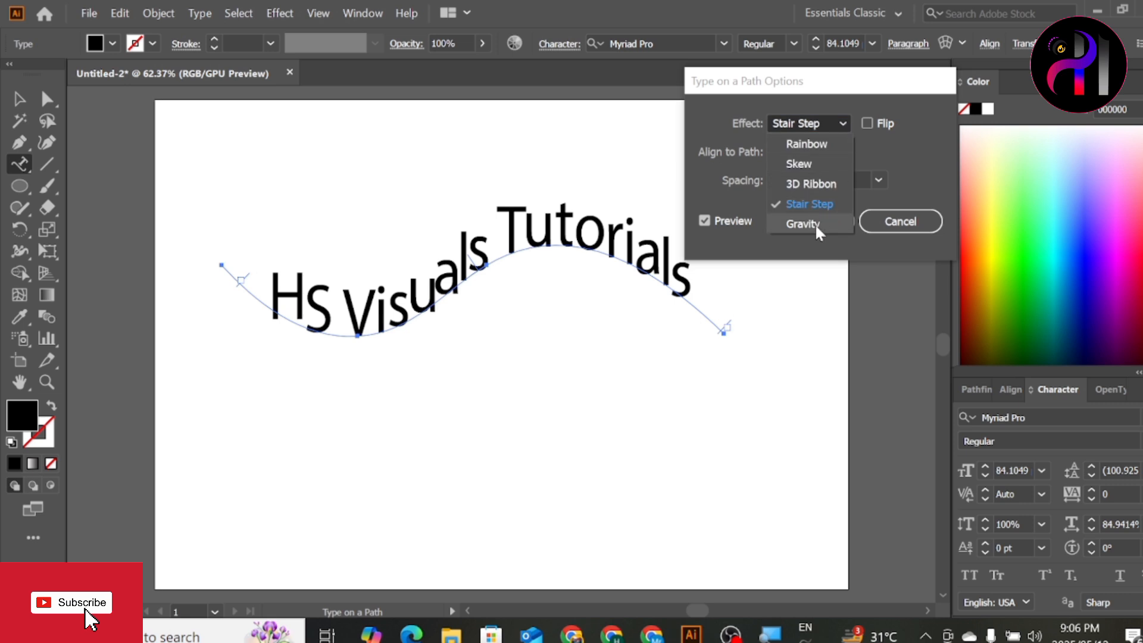
click(816, 224)
Align the text to the path by Descender and set its effect to Skew after trying Rainbow.
click(837, 151)
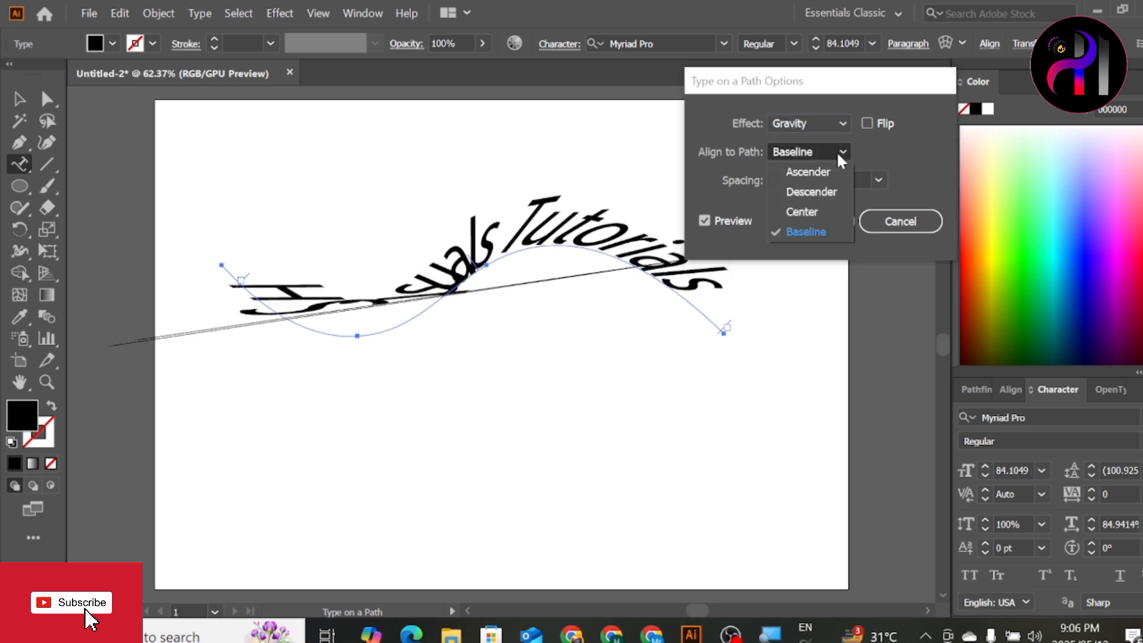
click(820, 191)
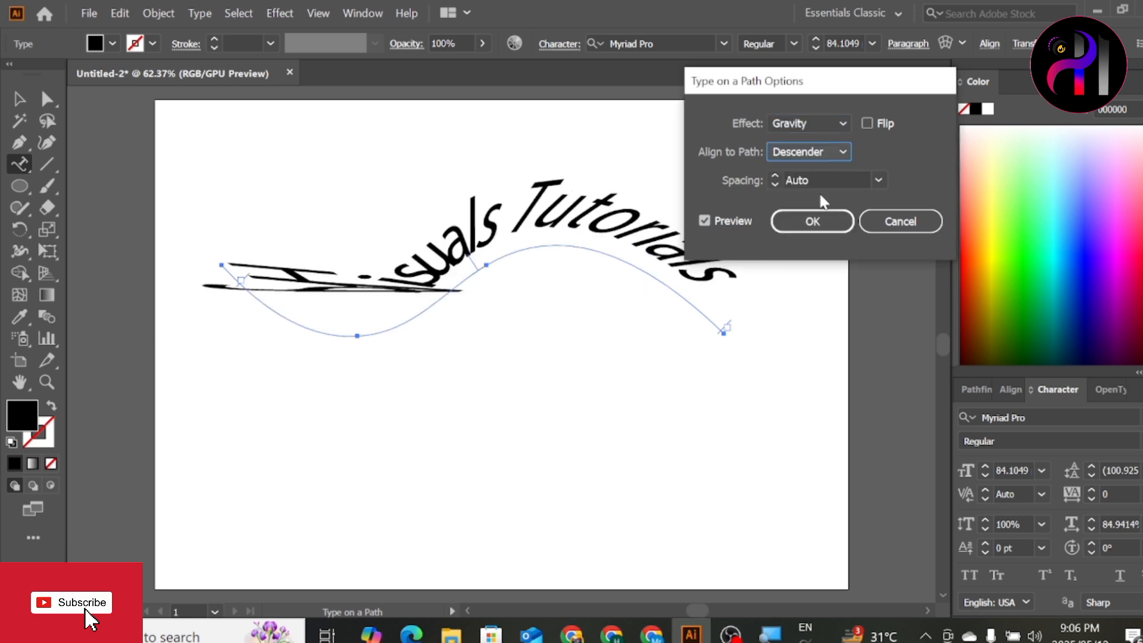
click(835, 122)
click(828, 142)
click(844, 122)
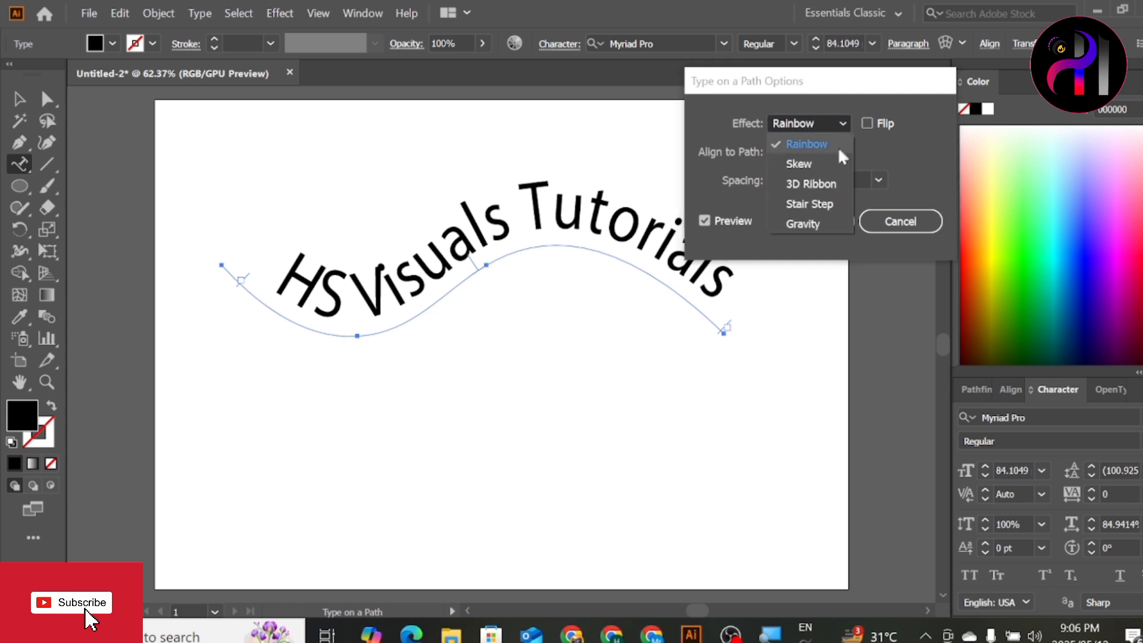
click(834, 158)
click(840, 153)
key(Escape)
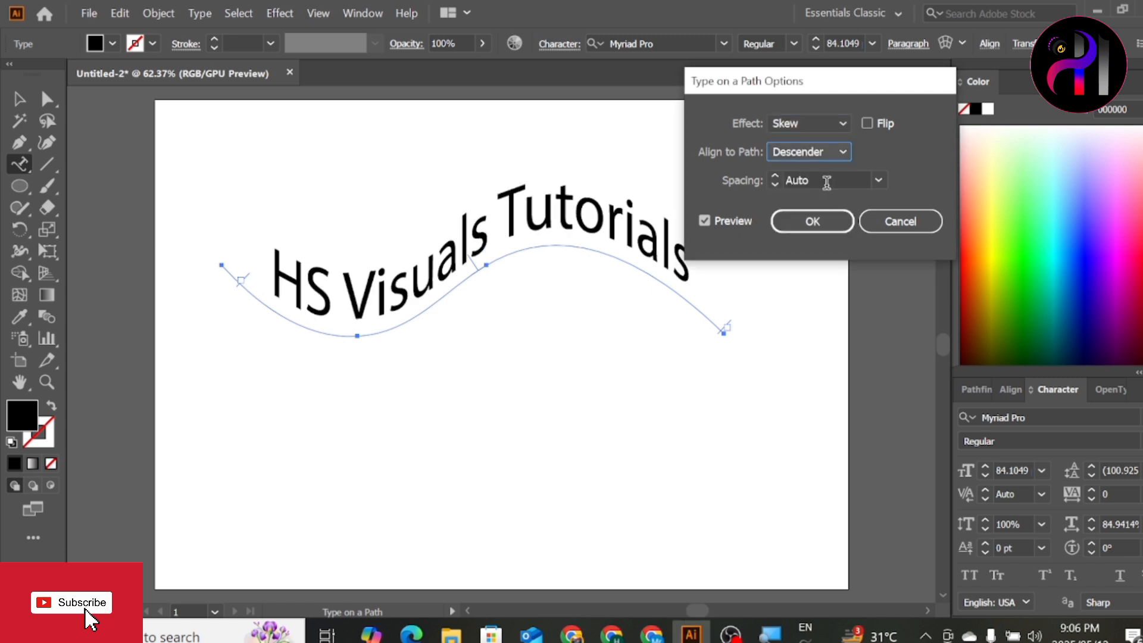
Compare the Ascender, Descender, Center and Baseline alignments of the skewed text on the path.
click(837, 151)
click(824, 172)
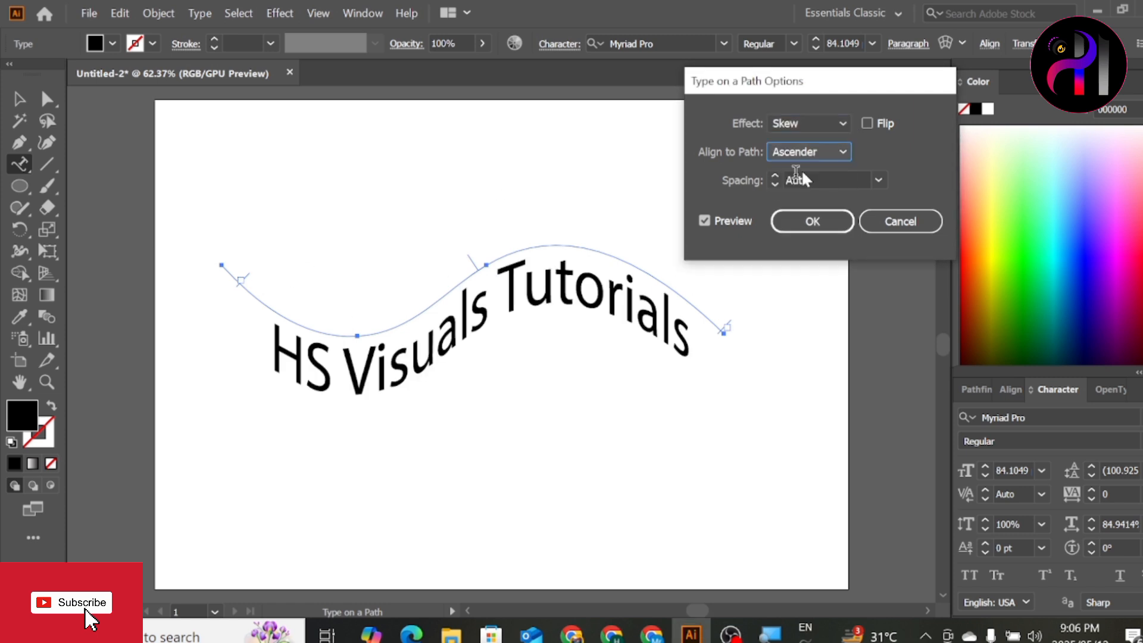
click(845, 153)
click(831, 183)
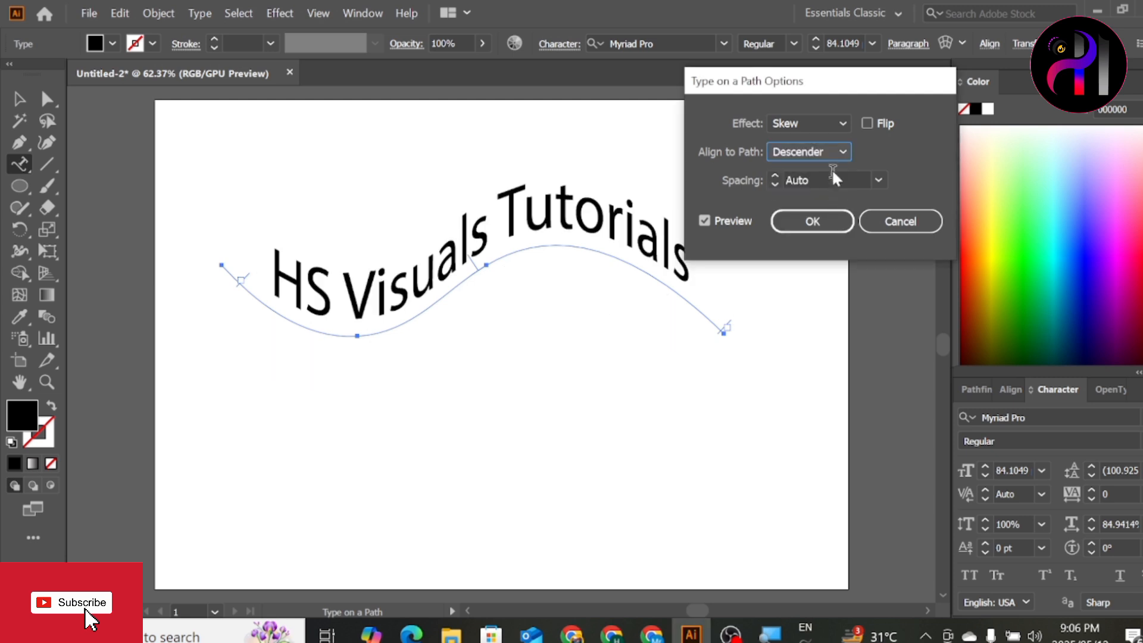
click(837, 151)
click(816, 210)
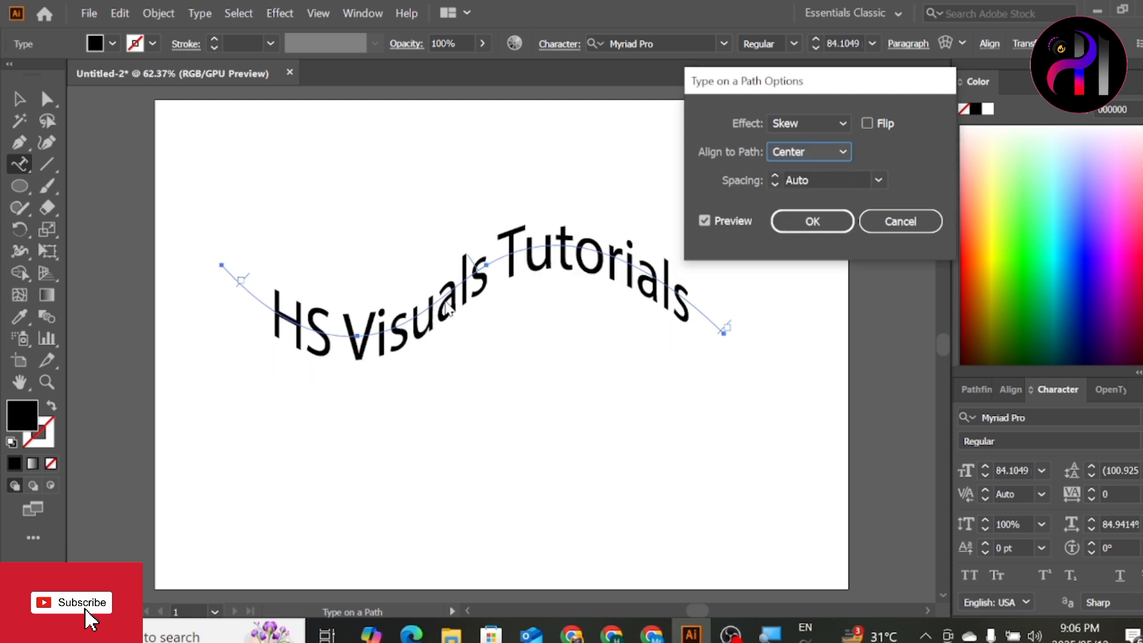
click(842, 152)
click(817, 230)
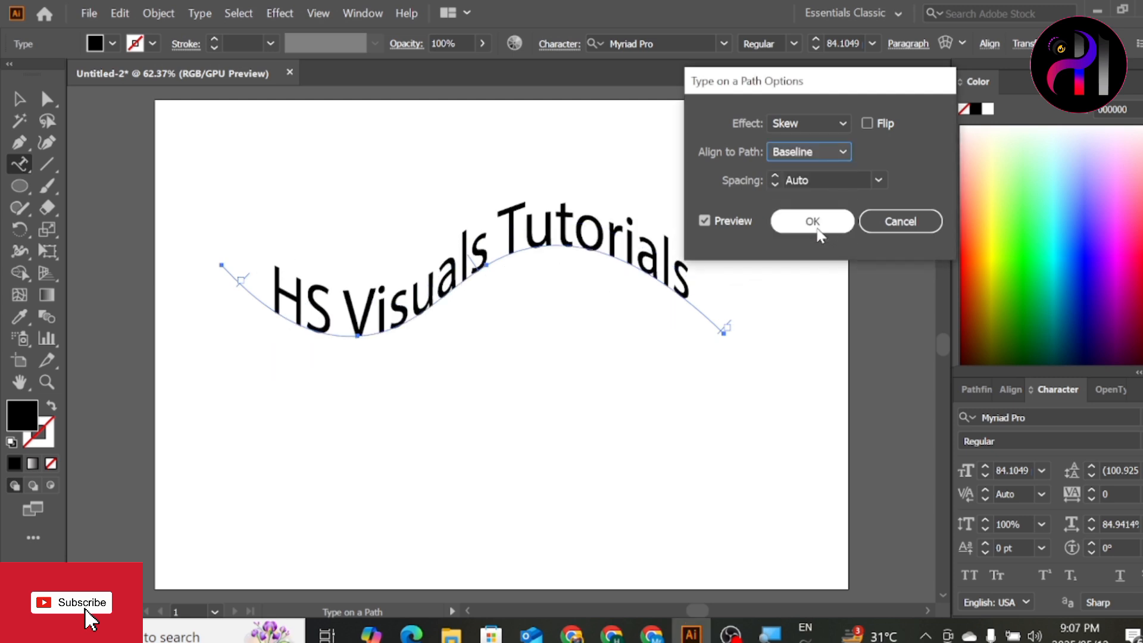
click(846, 153)
click(827, 190)
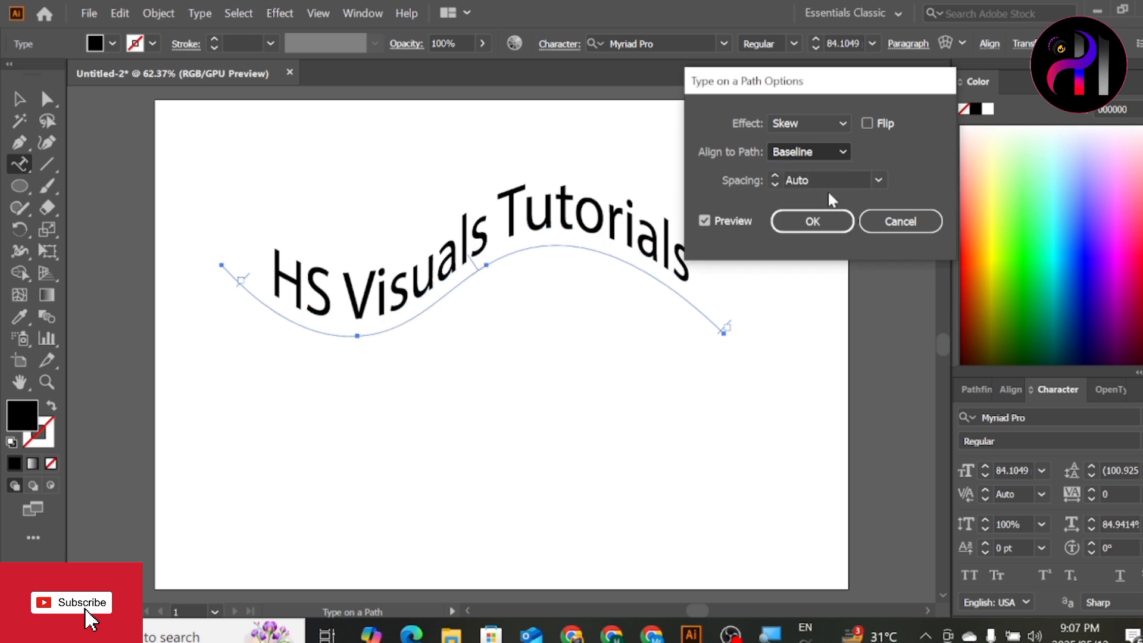
click(844, 153)
click(824, 207)
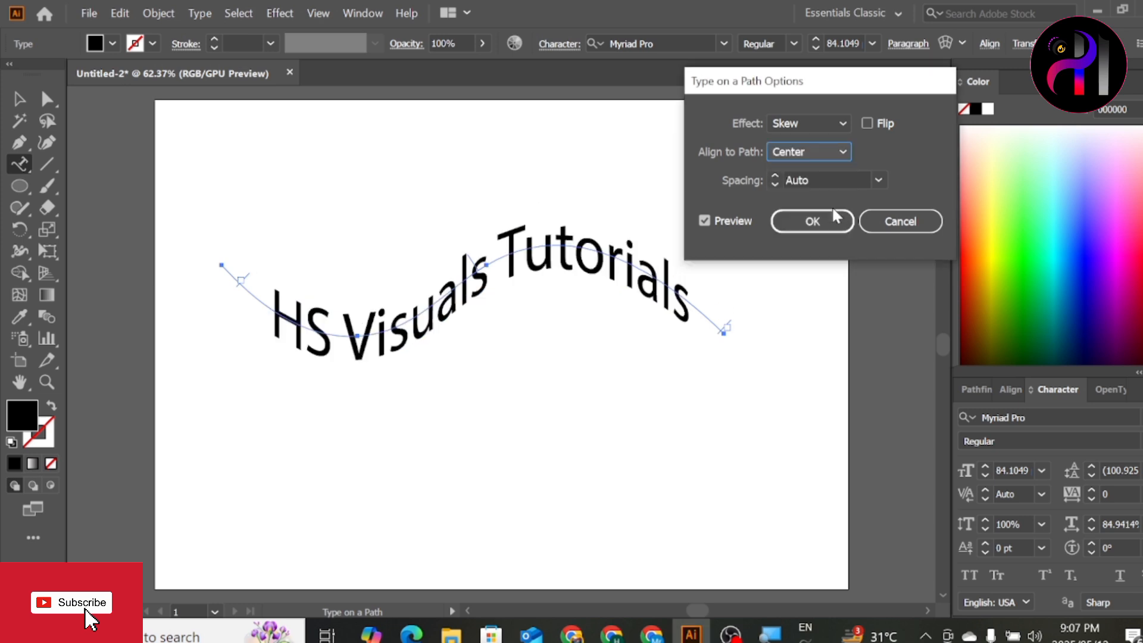
Set the text's path alignment to Baseline and apply the path options.
click(844, 153)
click(817, 229)
click(811, 221)
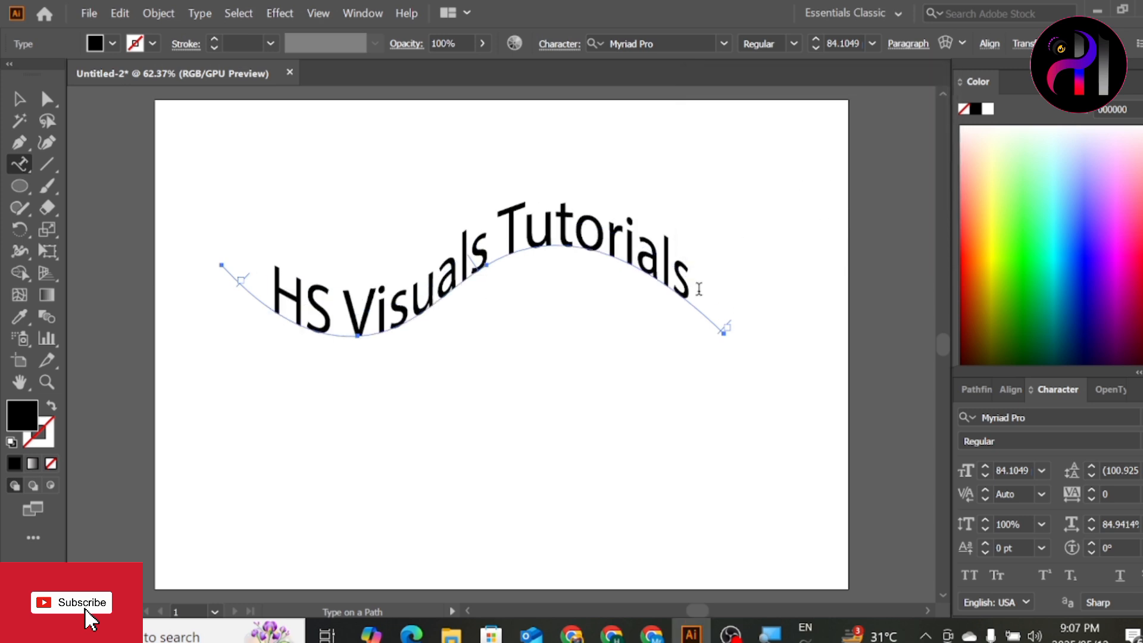
Reopen the Type on a Path options and try spacings of -24, -6 and 6 pt with the preview on.
double_click(20, 169)
click(878, 180)
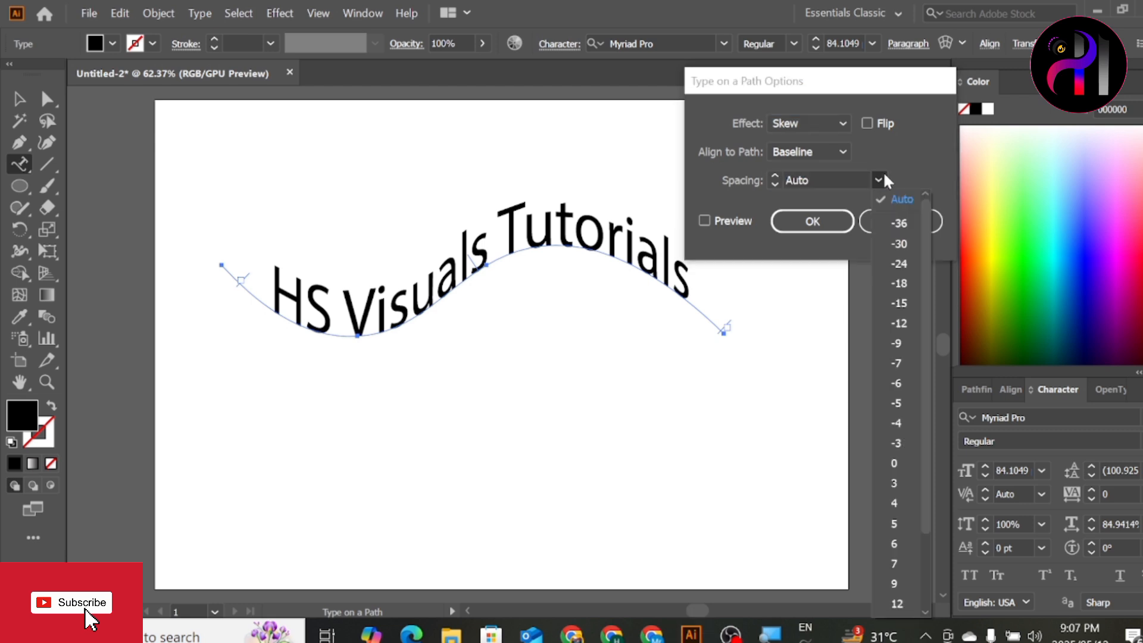
click(899, 264)
click(879, 180)
click(704, 223)
click(879, 180)
click(896, 383)
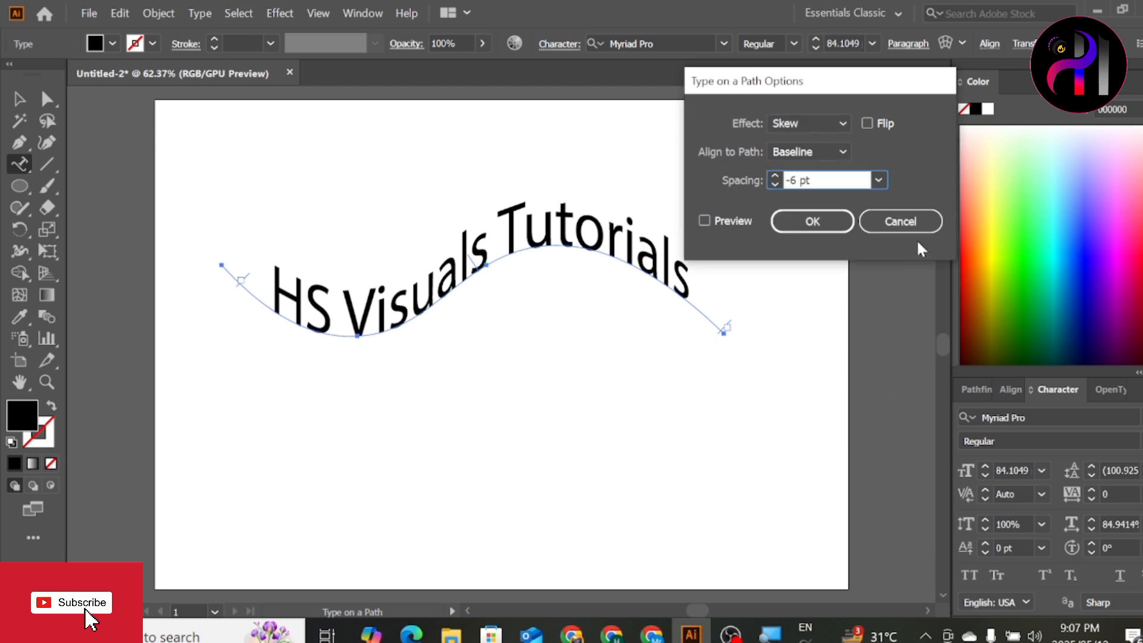
click(878, 180)
click(897, 544)
click(704, 221)
Preview spacings of -30 and 12 pt, reset the spacing to Auto and apply the options.
click(878, 179)
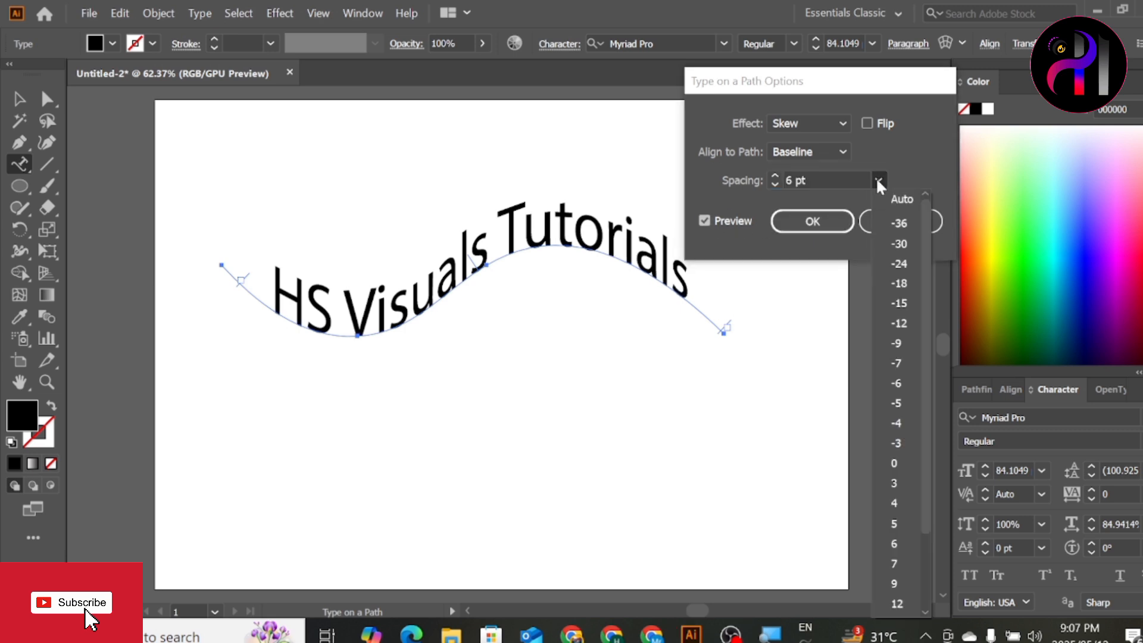
click(903, 234)
click(878, 180)
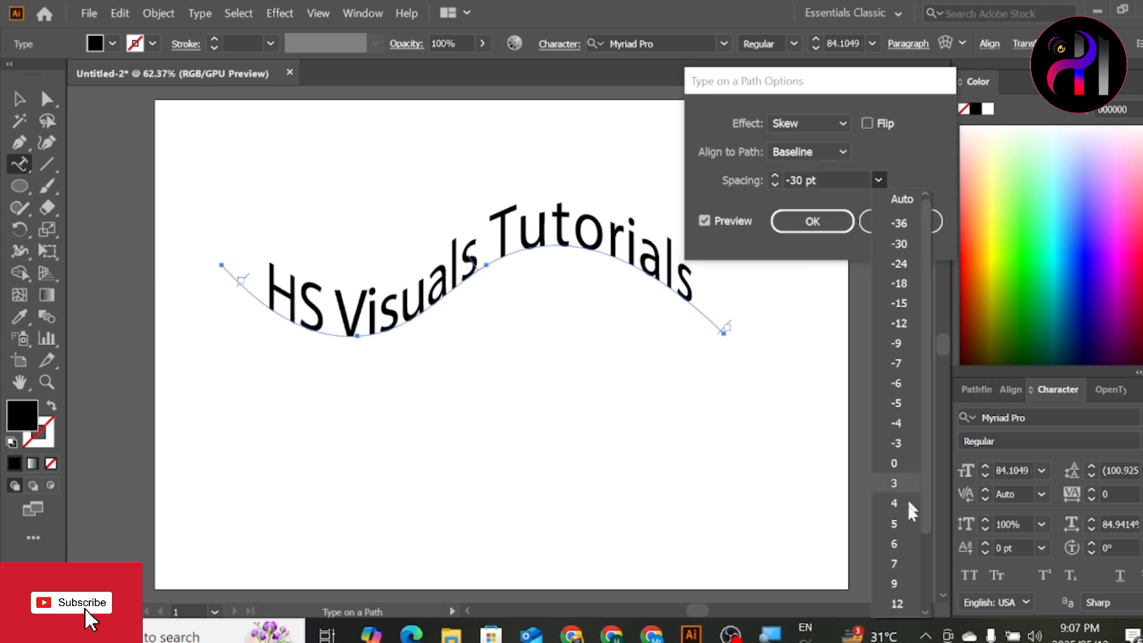
click(905, 595)
click(879, 179)
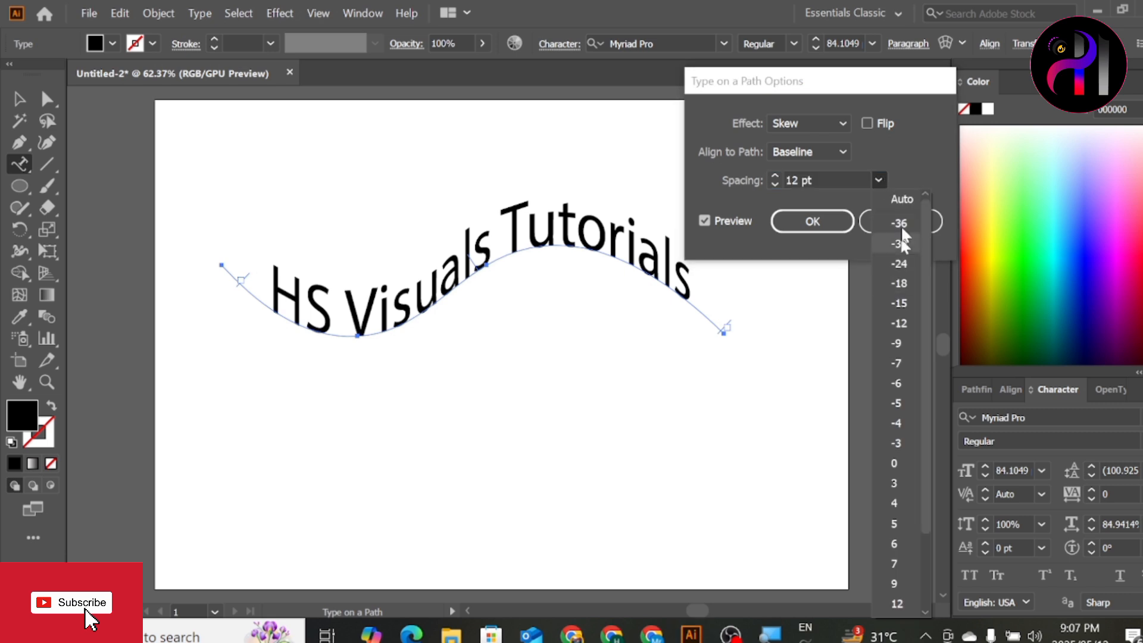
click(898, 200)
click(812, 221)
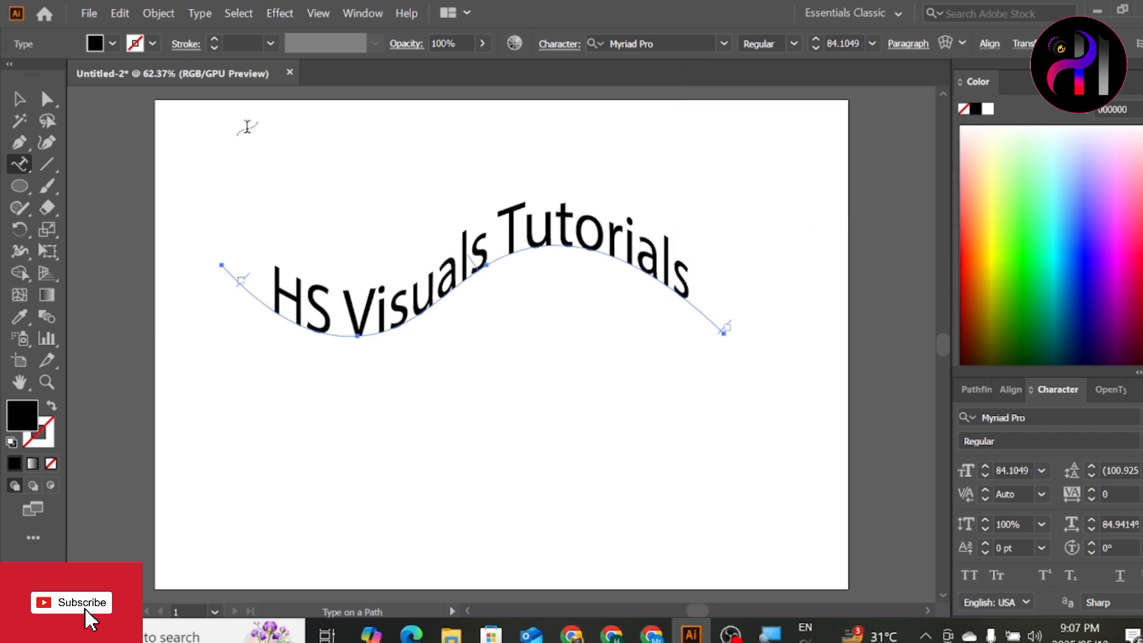
Stretch the path text taller and wider by its bounding box and deselect it.
click(19, 99)
drag(476, 249, 480, 220)
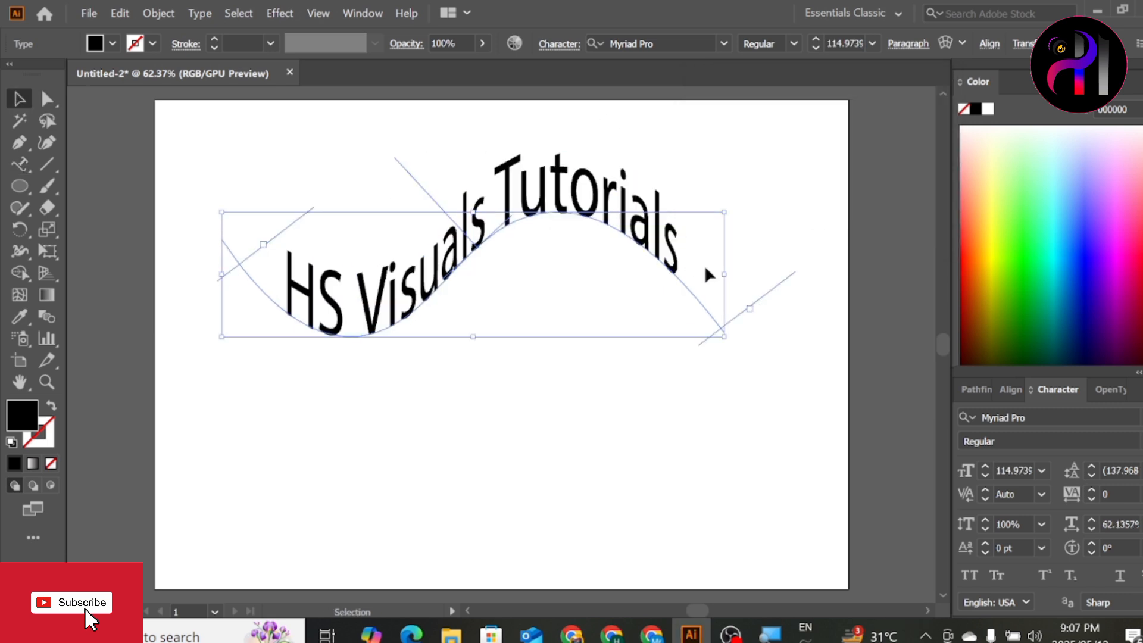
drag(724, 274, 777, 274)
click(663, 433)
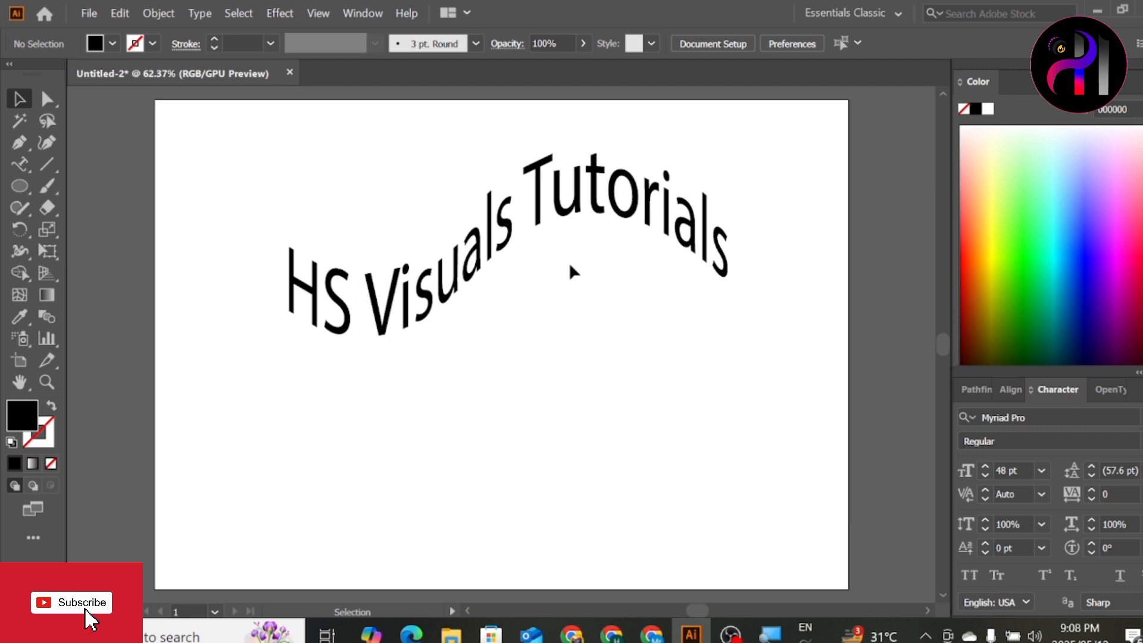
Remove the wavy path text and create the vertical text "HS VISUALS" with the Vertical Type Tool.
click(371, 291)
mouse_move(225, 210)
mouse_down()
mouse_move(217, 189)
mouse_move(242, 215)
mouse_up()
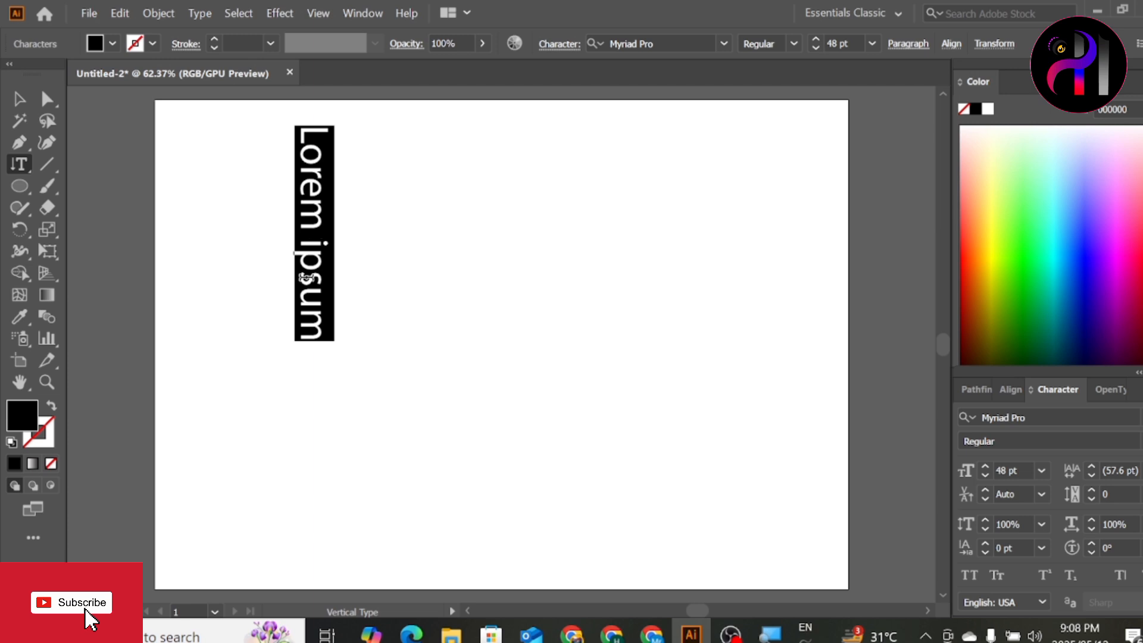
text(HS V)
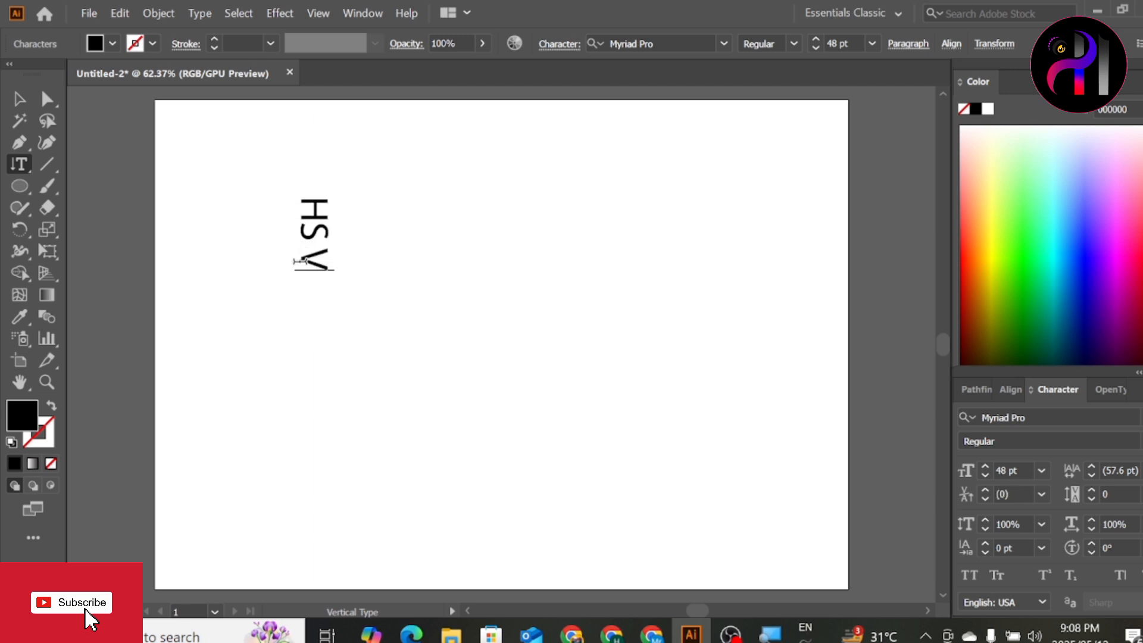
text(ISUALS)
click(21, 98)
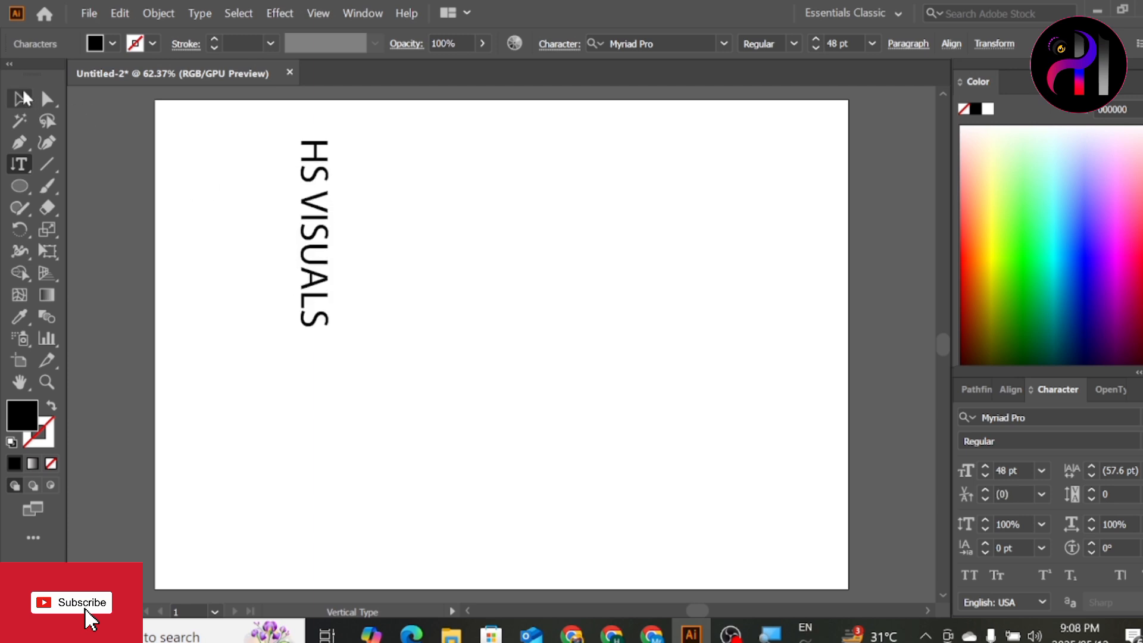
drag(301, 268, 301, 327)
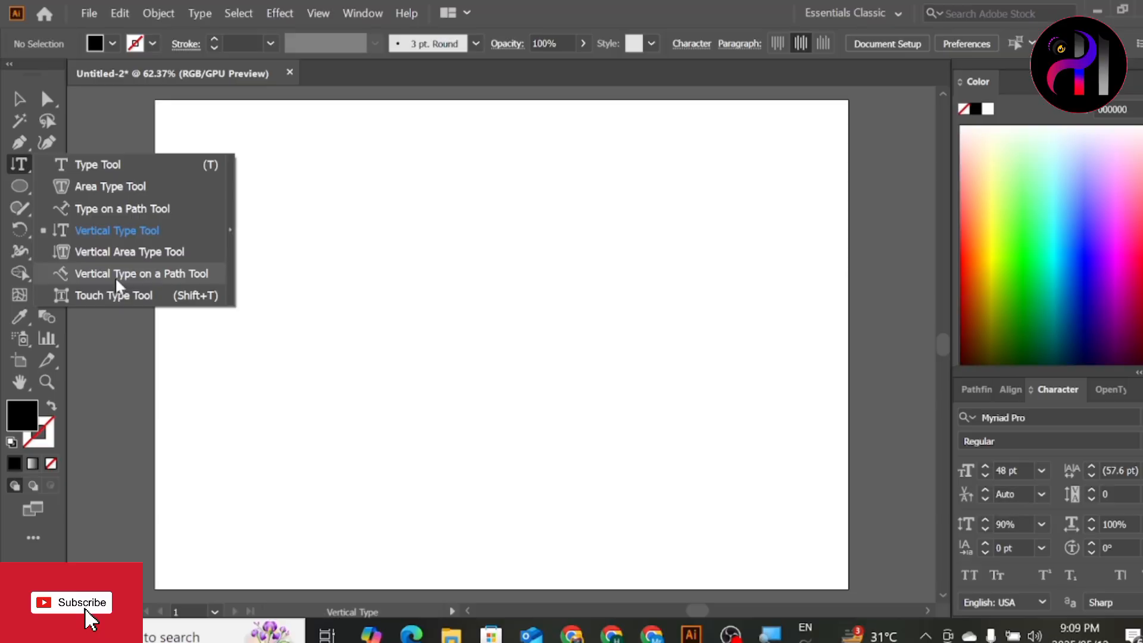
Draw a hexagon about 289 by 326 pt and fill it with vertical placeholder text using the Vertical Area Type Tool.
click(133, 252)
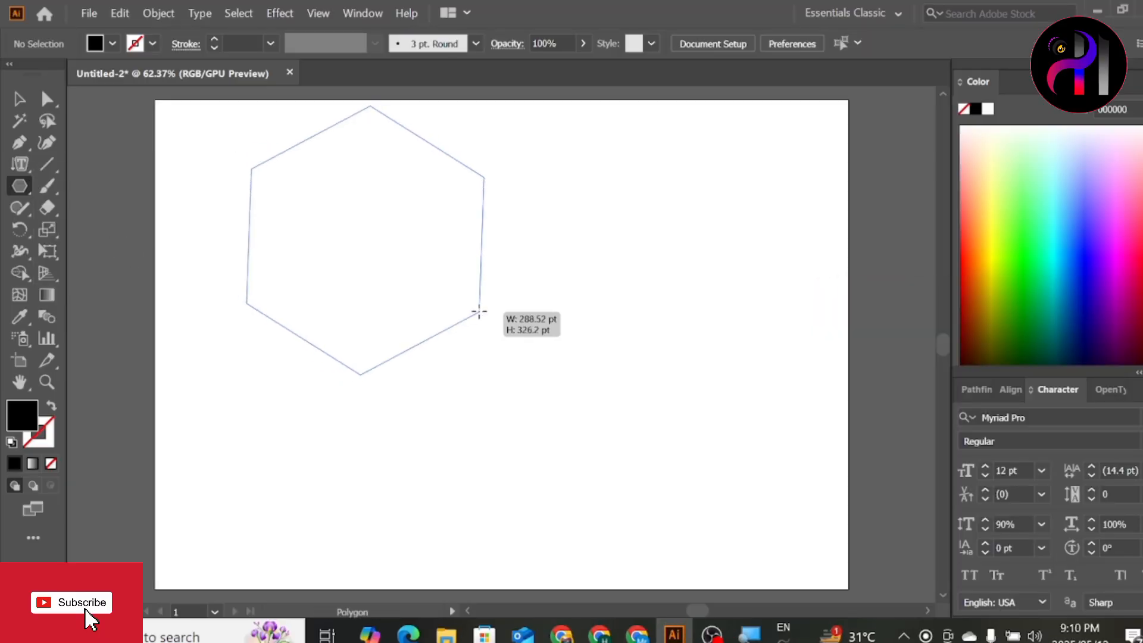
drag(476, 307, 471, 306)
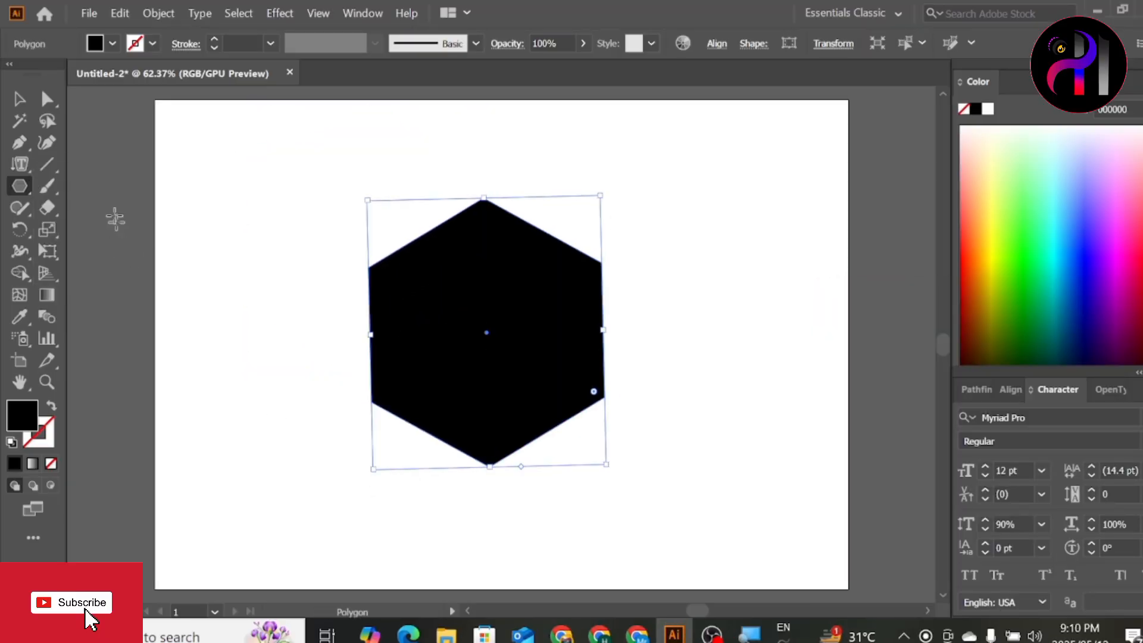
click(19, 165)
click(393, 251)
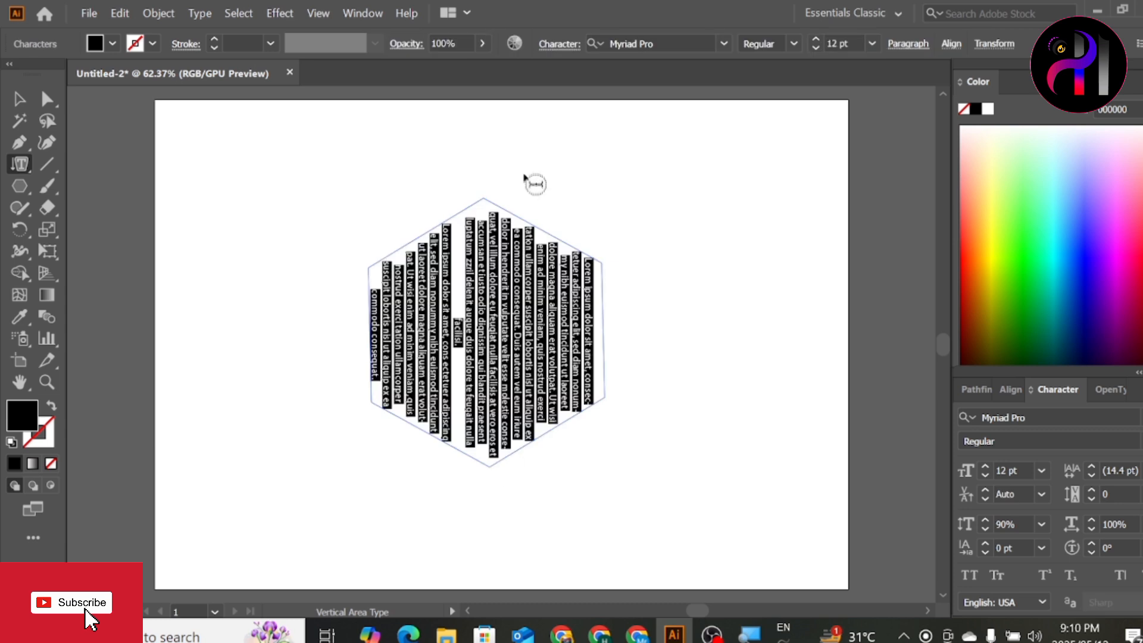
key(Escape)
click(272, 225)
click(566, 403)
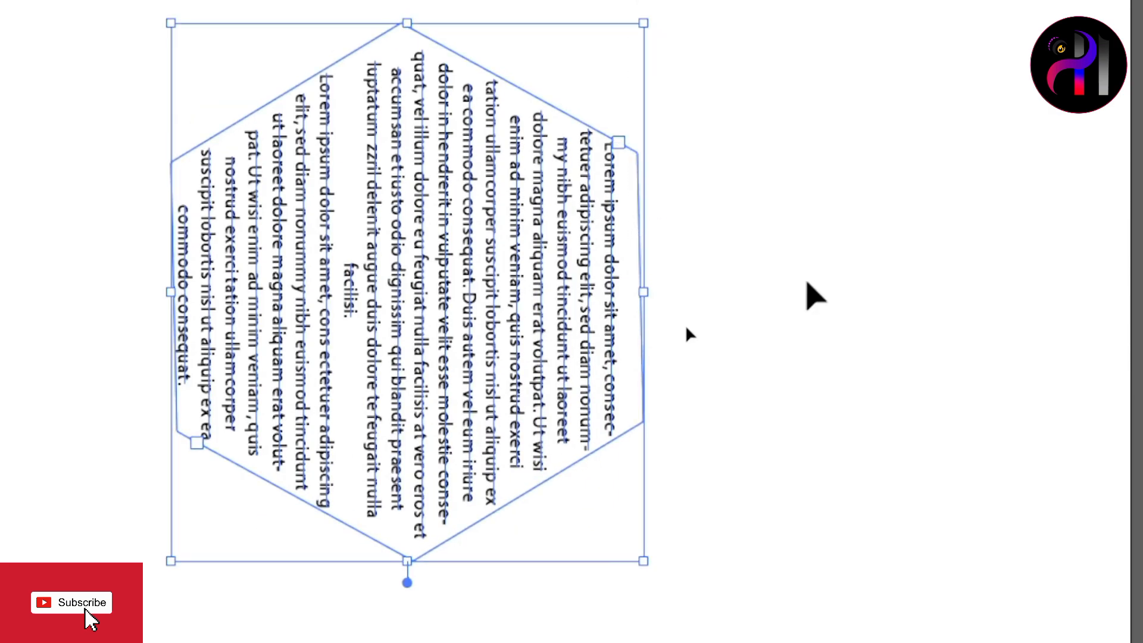
click(807, 284)
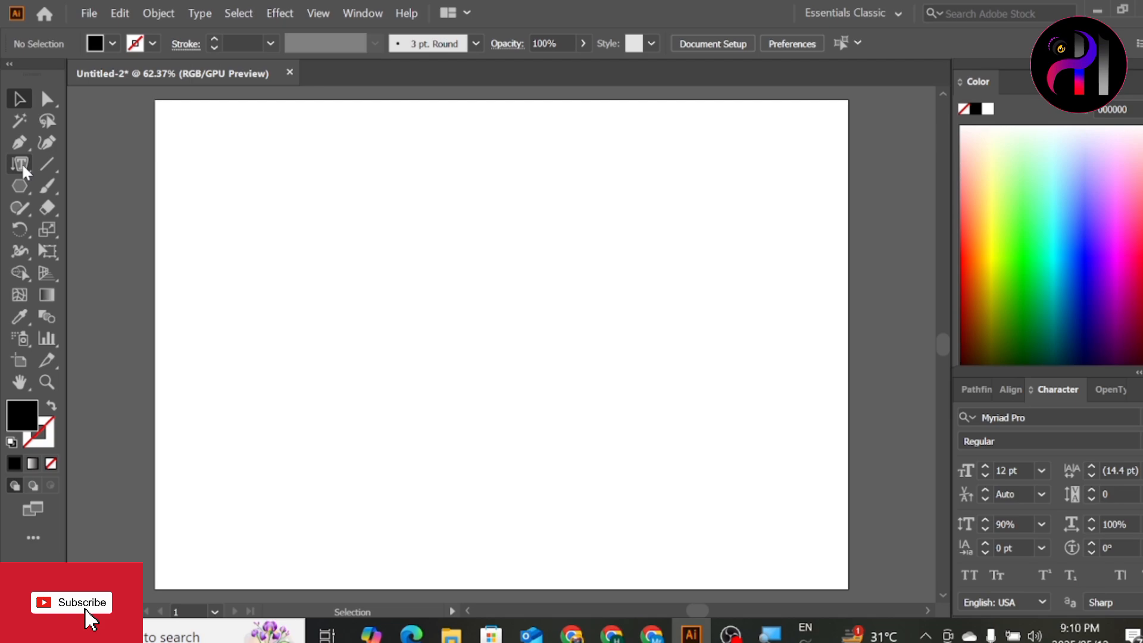
Draw a tall rounded rectangle and run placeholder text along its outline with the Vertical Type on a Path Tool.
drag(22, 163, 85, 275)
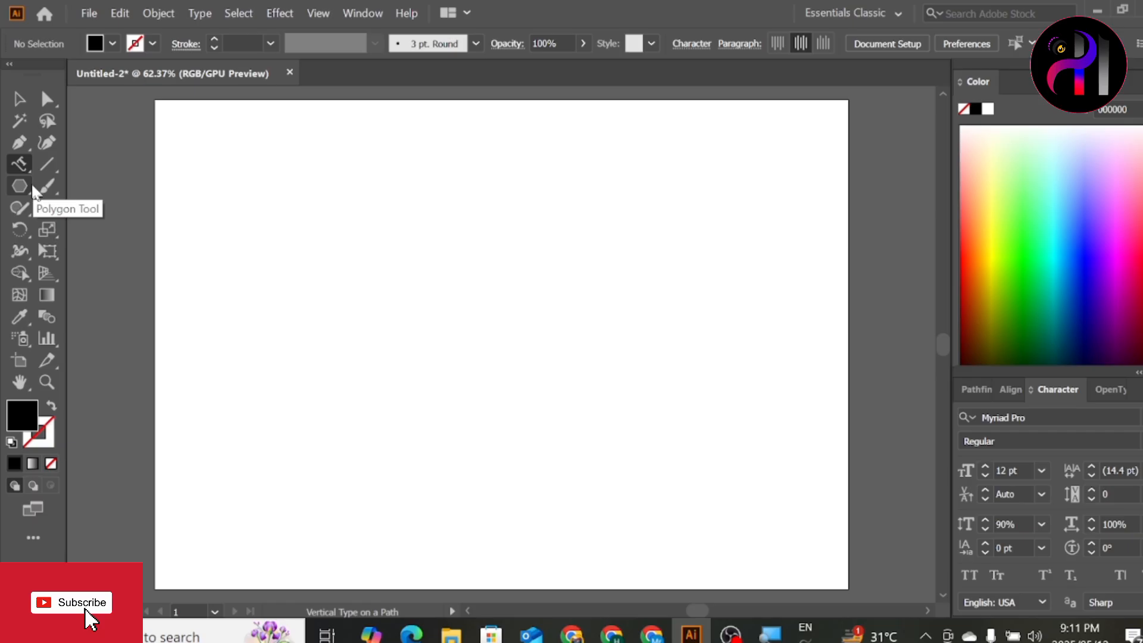
click(29, 144)
click(24, 182)
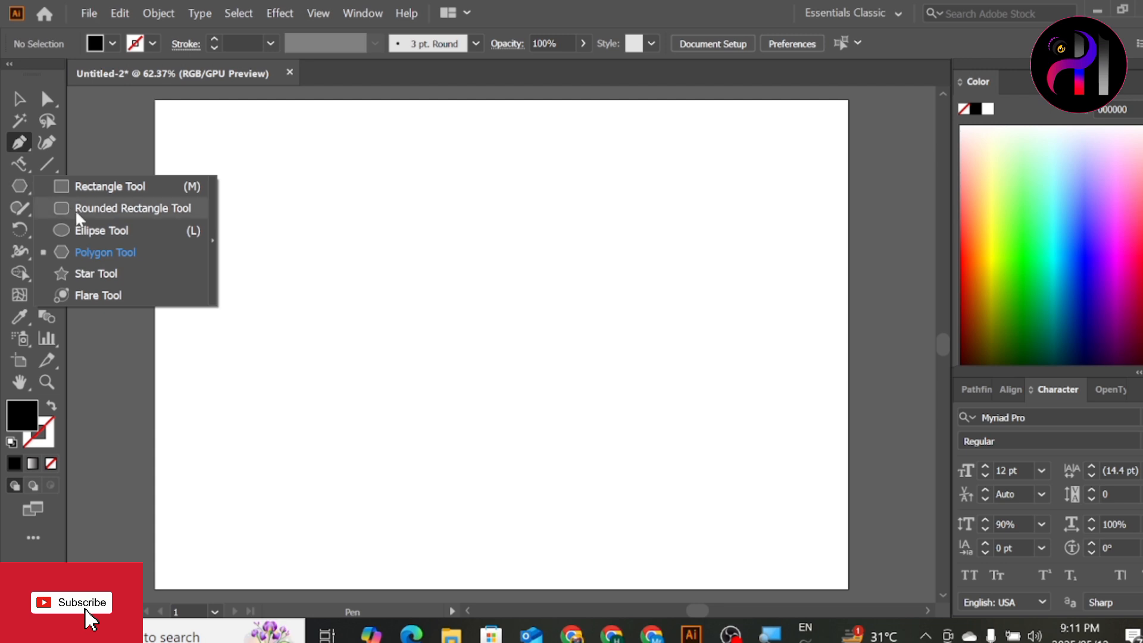
click(74, 209)
drag(316, 184, 456, 475)
click(20, 164)
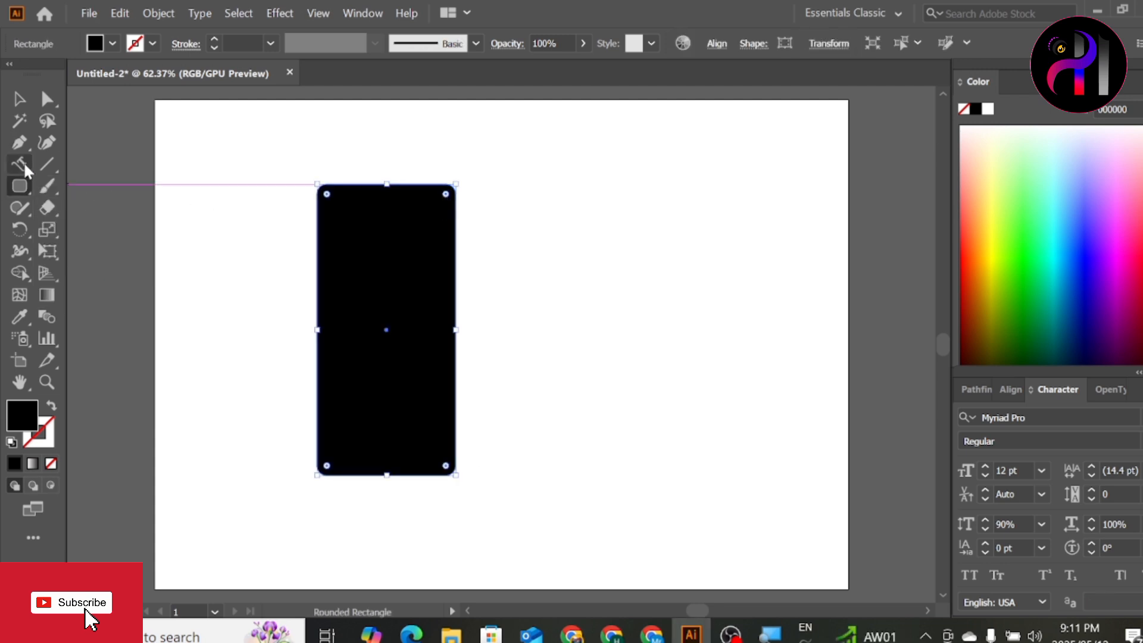
click(455, 210)
key(Escape)
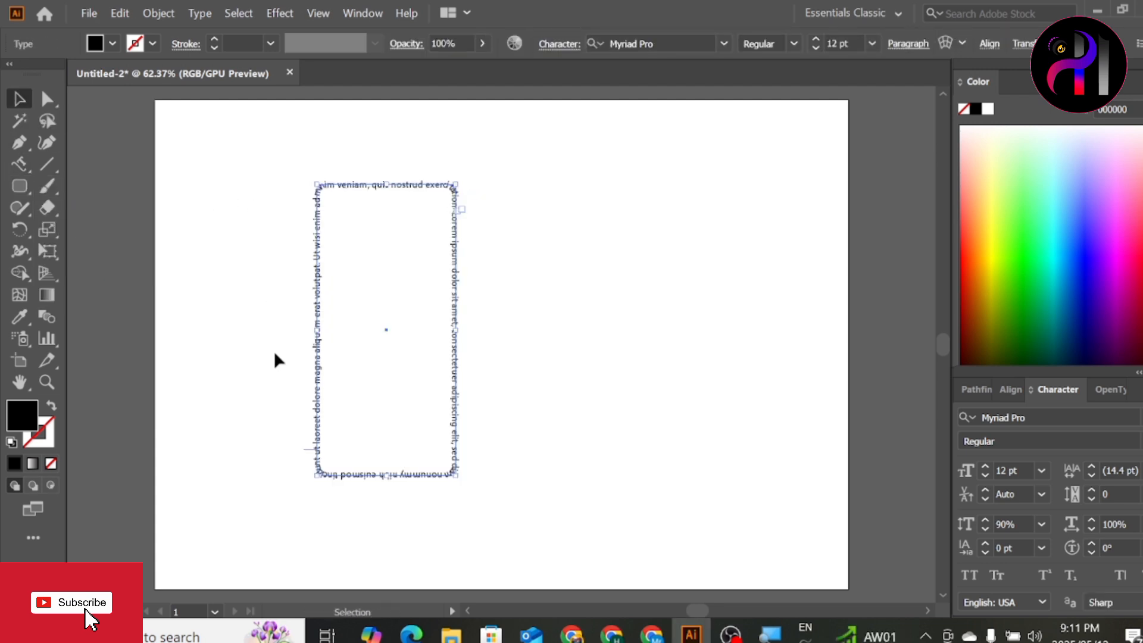
Move the rounded-rectangle path text slightly, then delete it from the artboard.
click(535, 356)
drag(426, 473, 415, 480)
key(super)
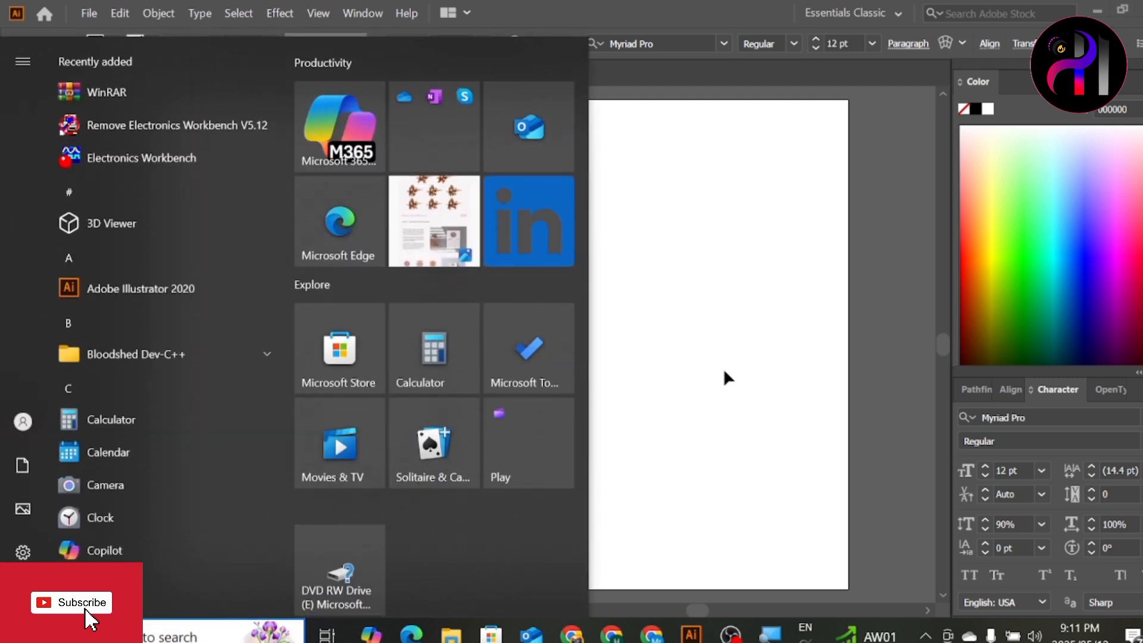
key(super)
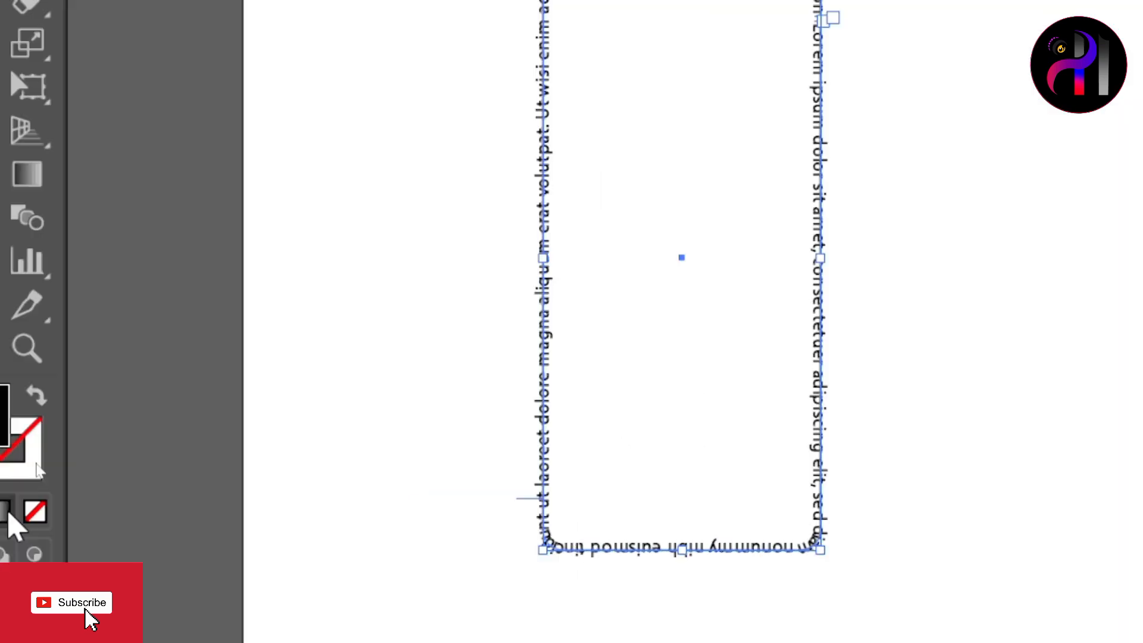
click(366, 142)
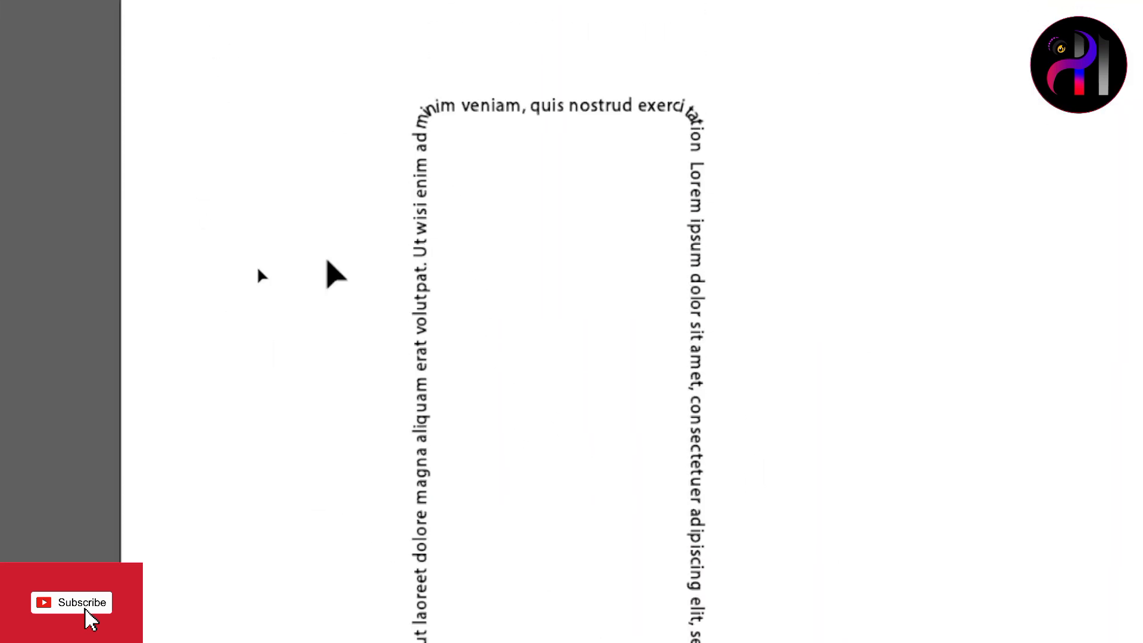
click(427, 301)
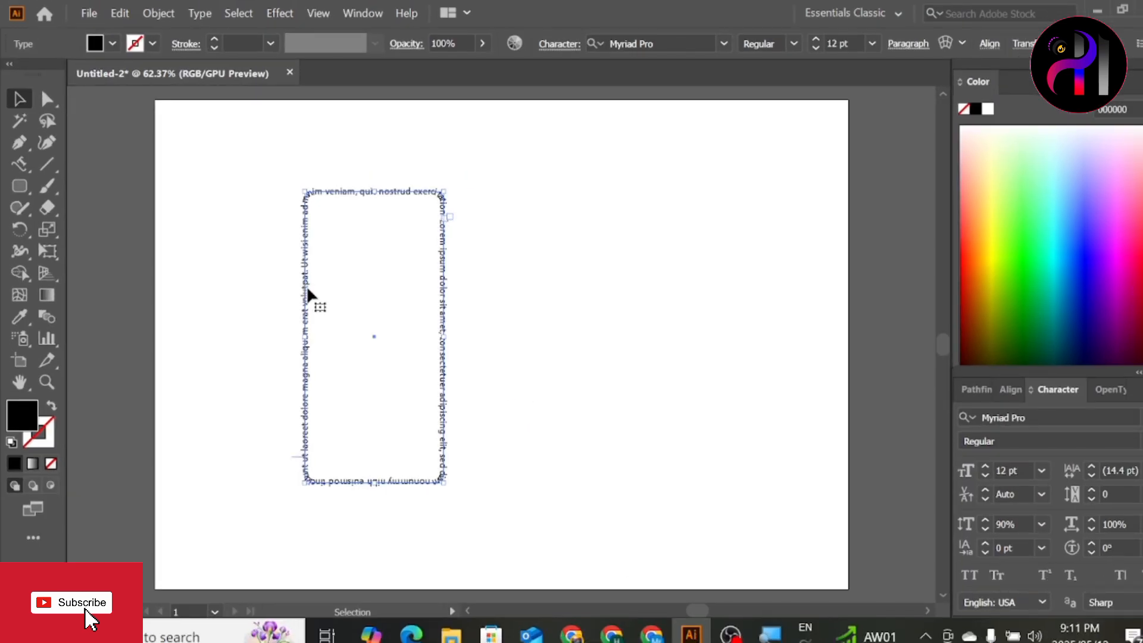
key(Delete)
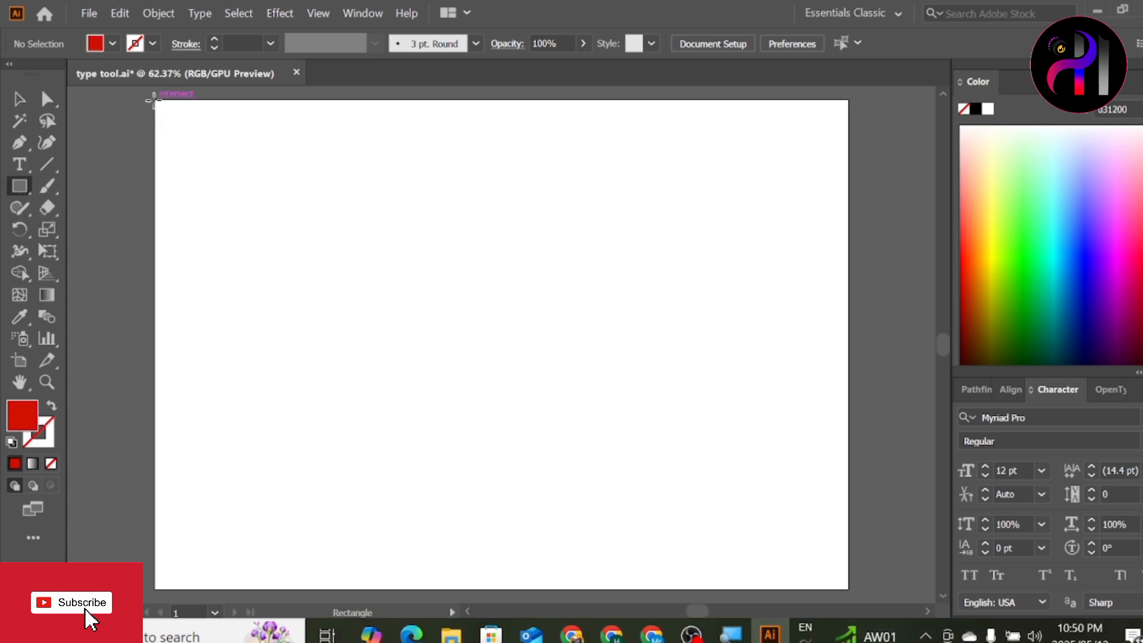
Cover the artboard with a rectangle, fill it light green and delete the stray smaller rectangle.
drag(155, 87, 848, 559)
click(944, 92)
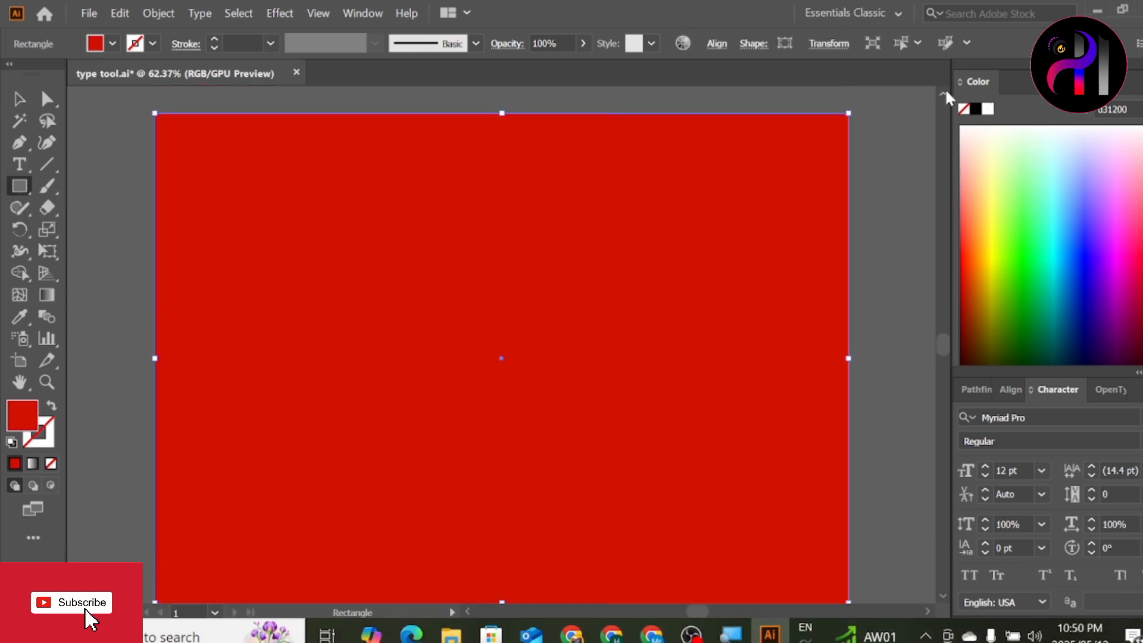
click(1029, 157)
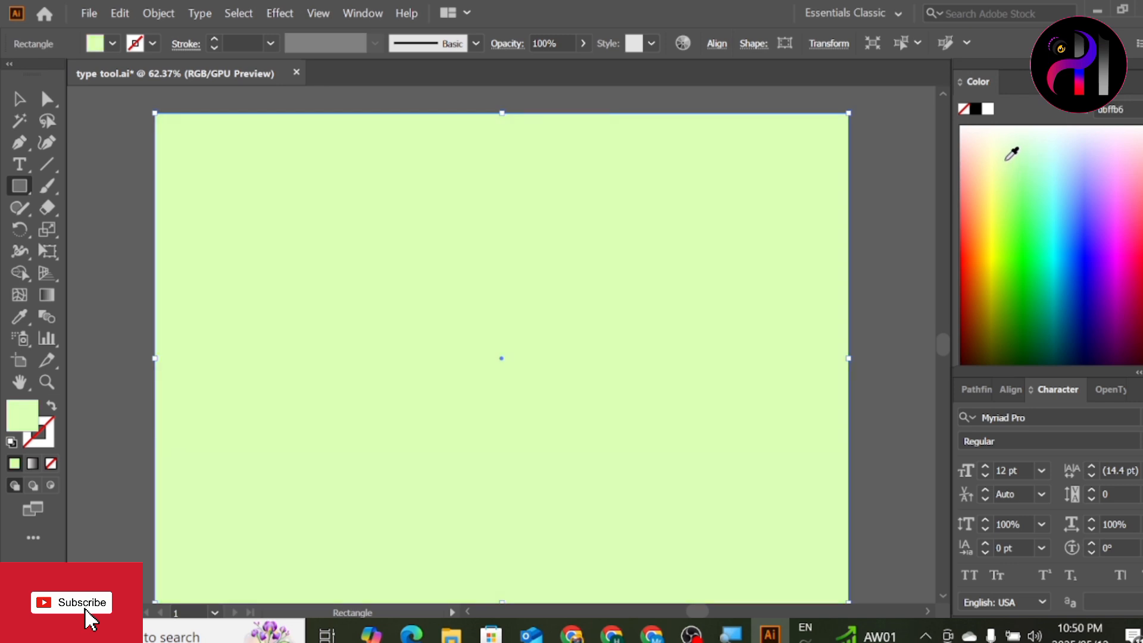
click(944, 594)
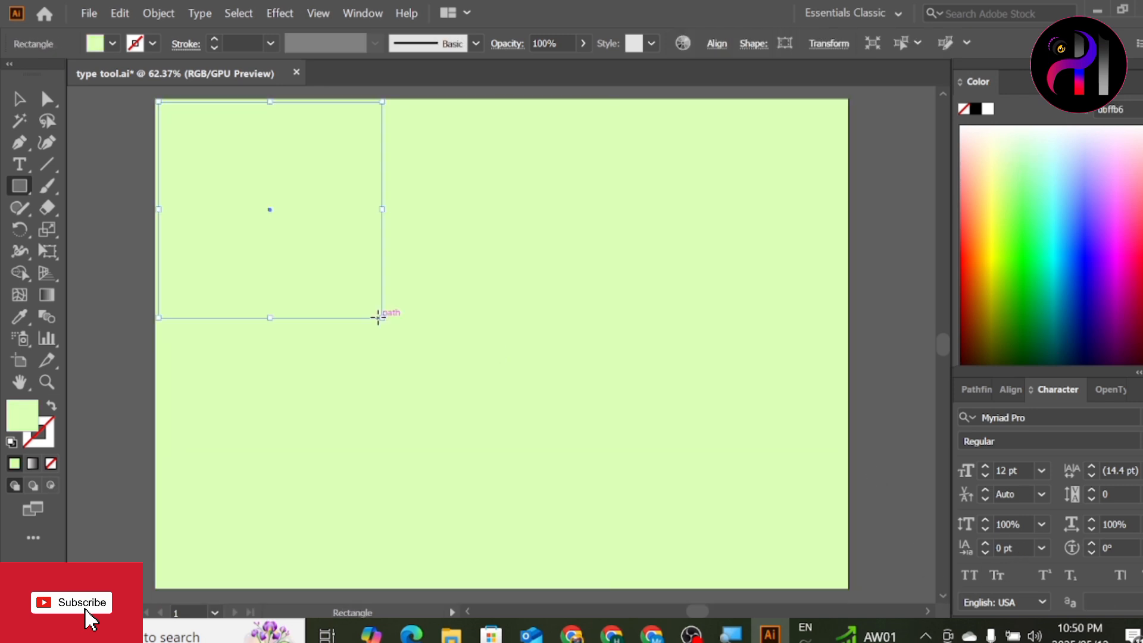
key(Delete)
Create the vertical text "GRAPHIC" at 48 pt near the artboard's lower-left corner with the Vertical Type Tool.
right_click(21, 169)
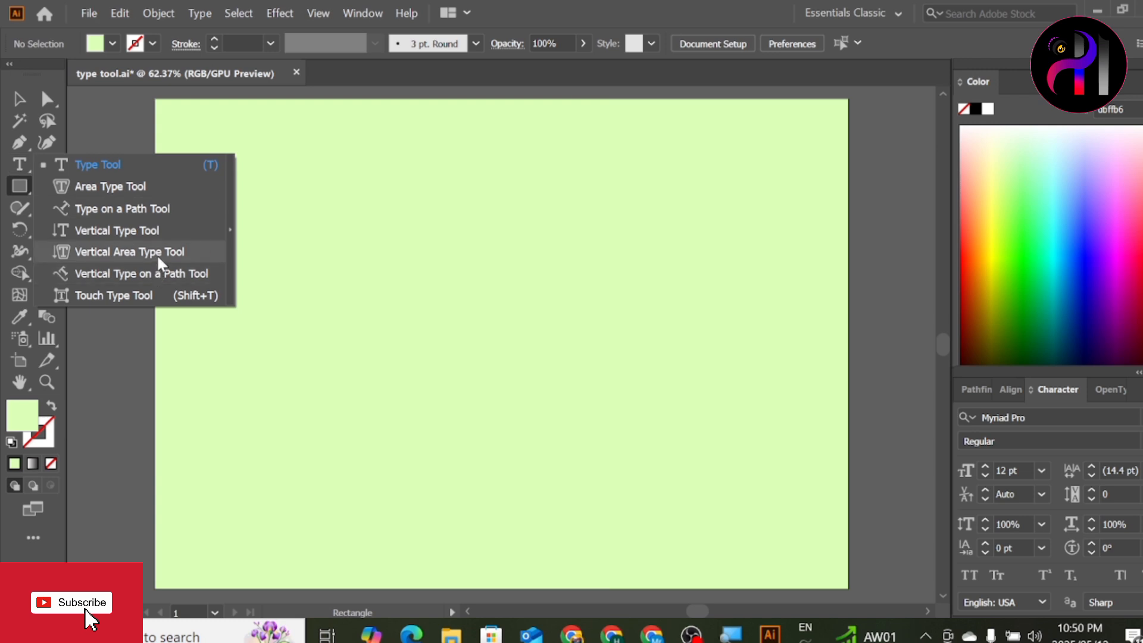
click(157, 232)
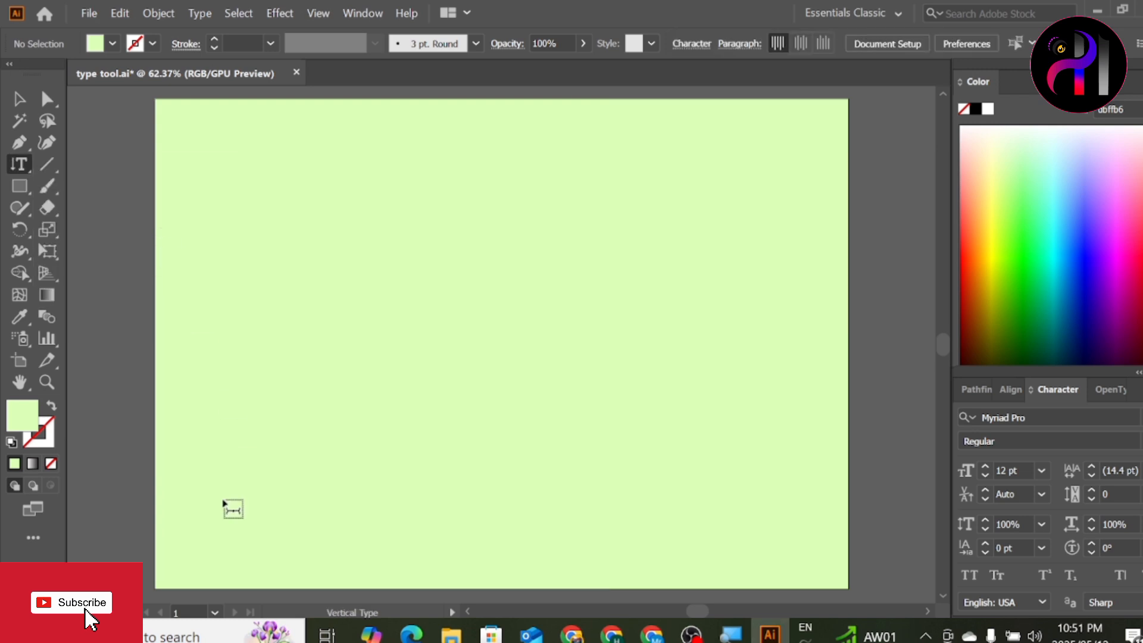
click(220, 357)
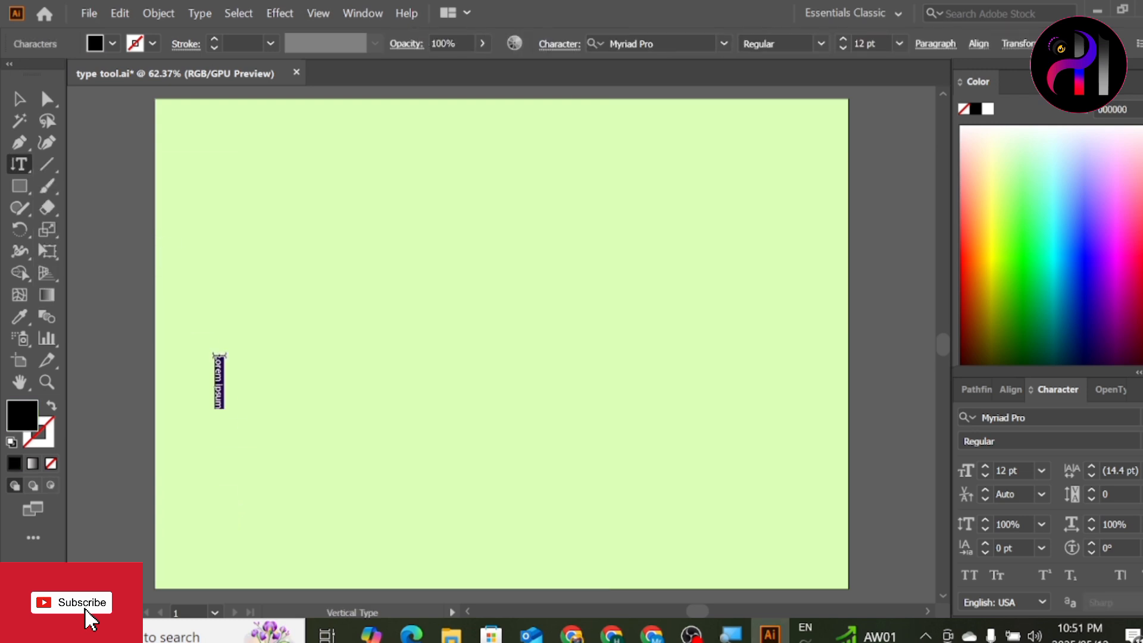
key(BackSpace)
click(1041, 470)
click(1059, 413)
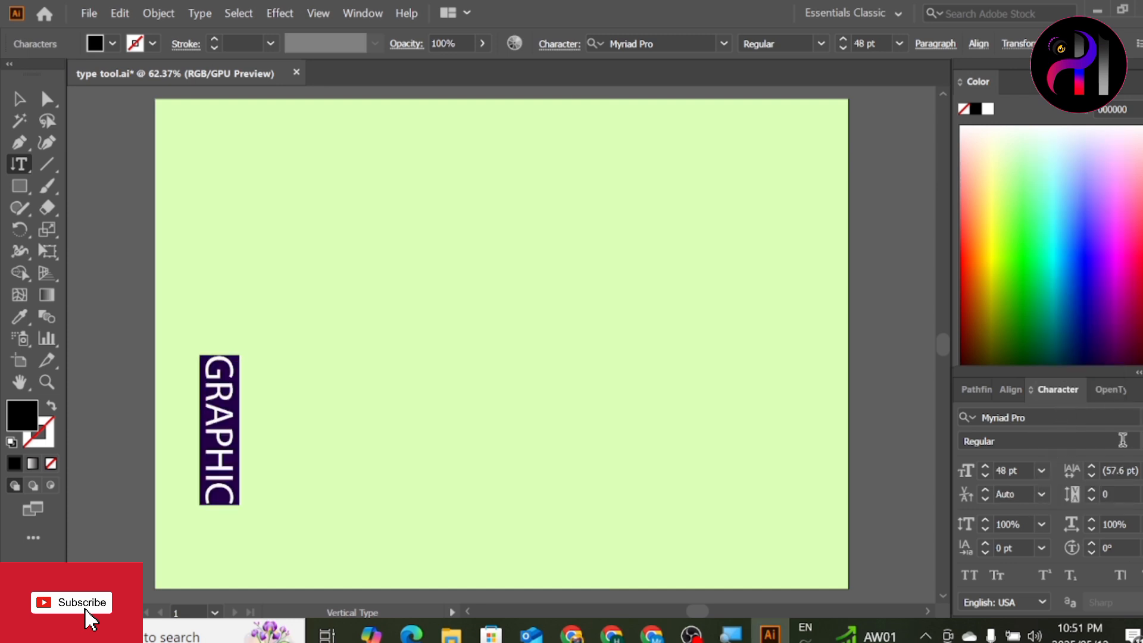
Browse the fonts beginning with "b" and set the GRAPHIC text to Bauhaus 93.
click(1058, 417)
text(b)
key(Down)
key(Down)
key(Down)
key(Down)
key(Down)
key(Down)
key(Down)
key(Down)
key(Down)
key(Down)
key(Down)
key(Down)
key(Down)
key(Down)
key(Down)
key(Down)
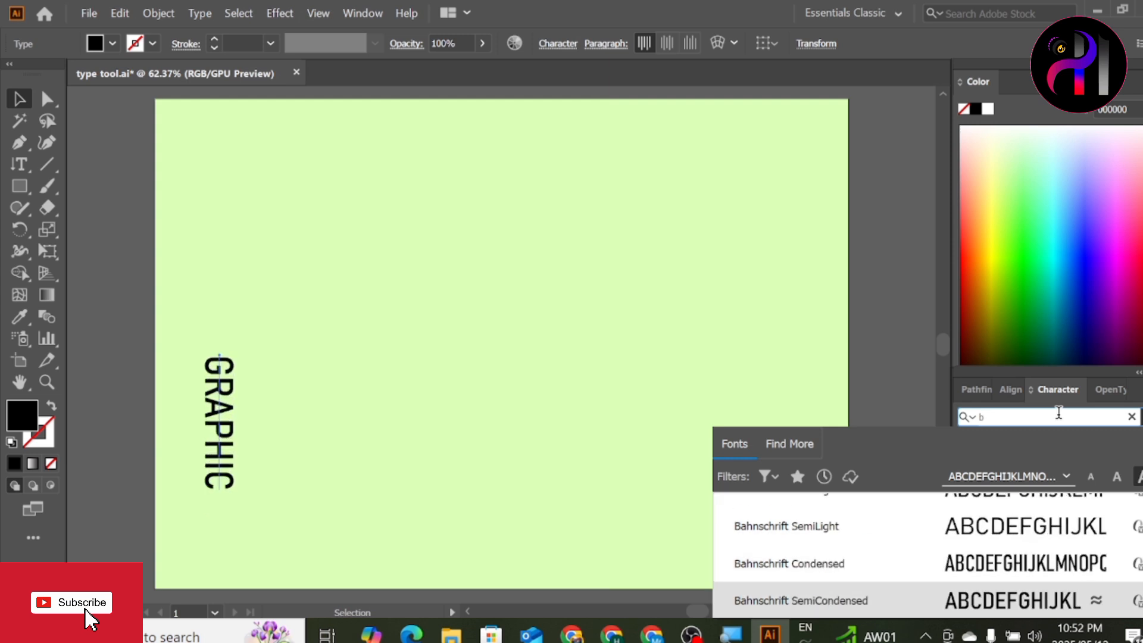
click(741, 599)
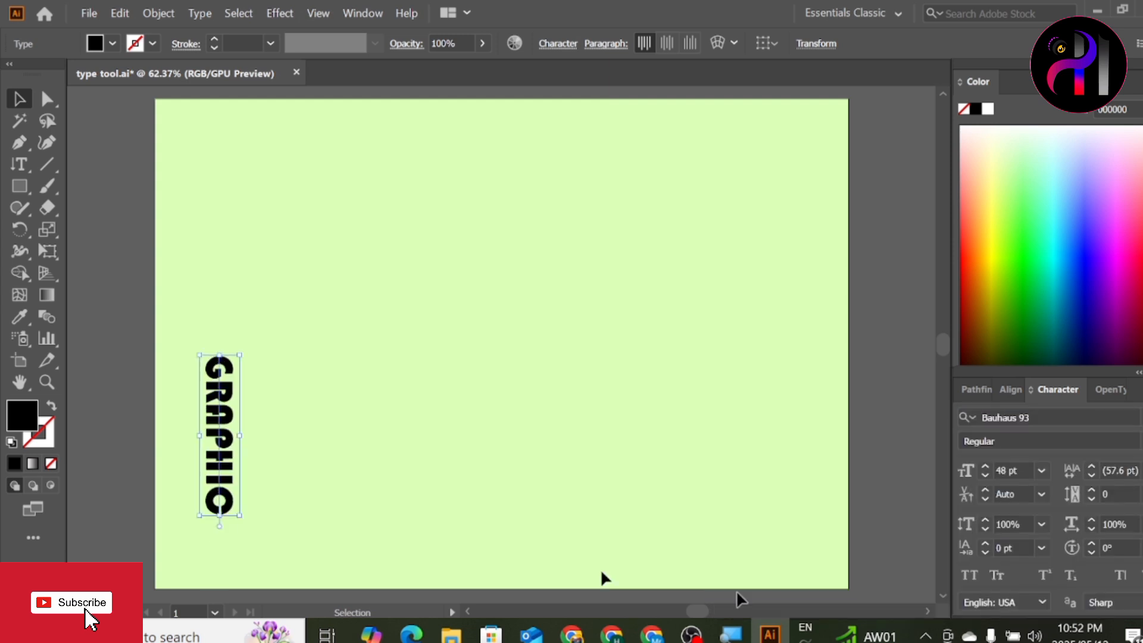
Enlarge the vertical GRAPHIC text to about 79 pt in the artboard's lower-left corner and fill it bright magenta.
drag(219, 521, 221, 555)
key(ctrl+z)
drag(239, 516, 256, 579)
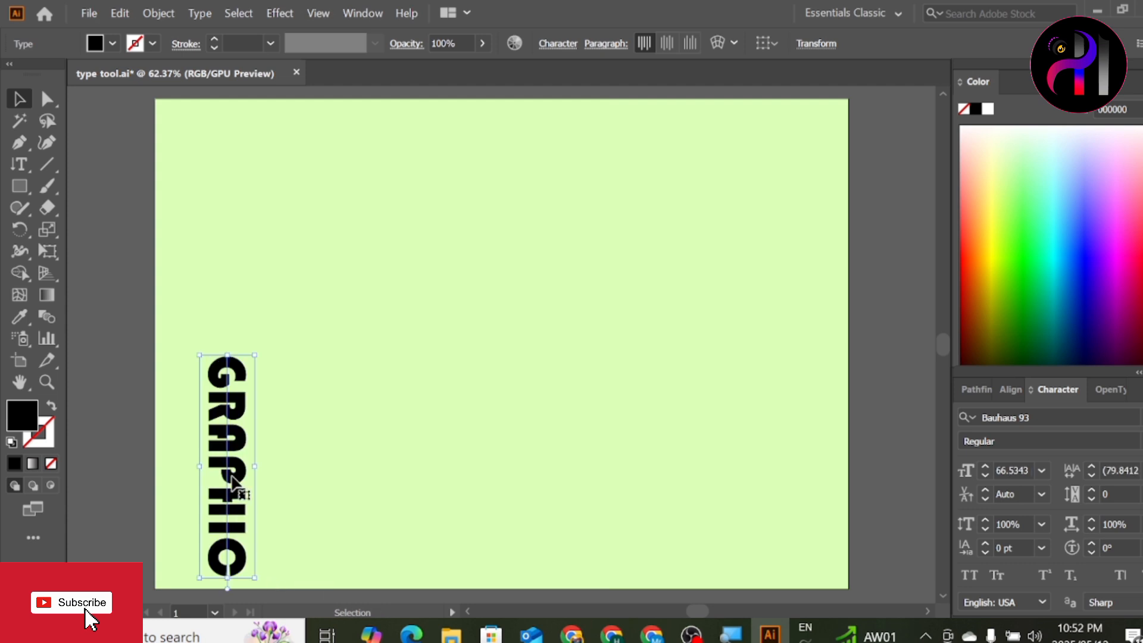
drag(232, 477, 225, 467)
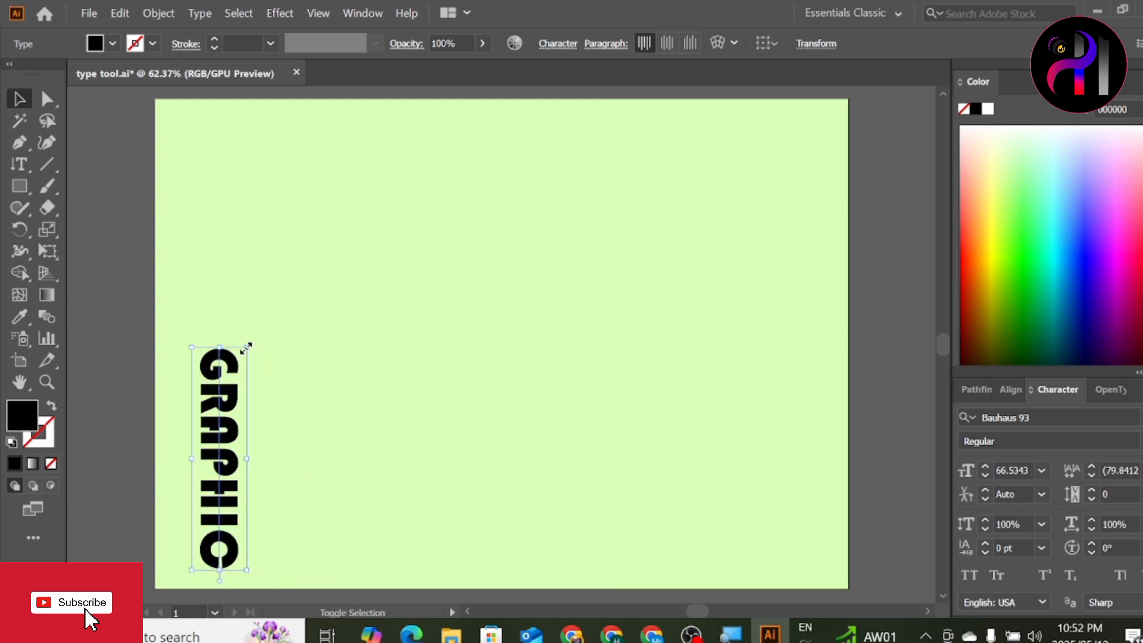
drag(246, 348, 249, 325)
mouse_move(257, 449)
mouse_down()
mouse_move(274, 454)
mouse_move(259, 450)
mouse_up()
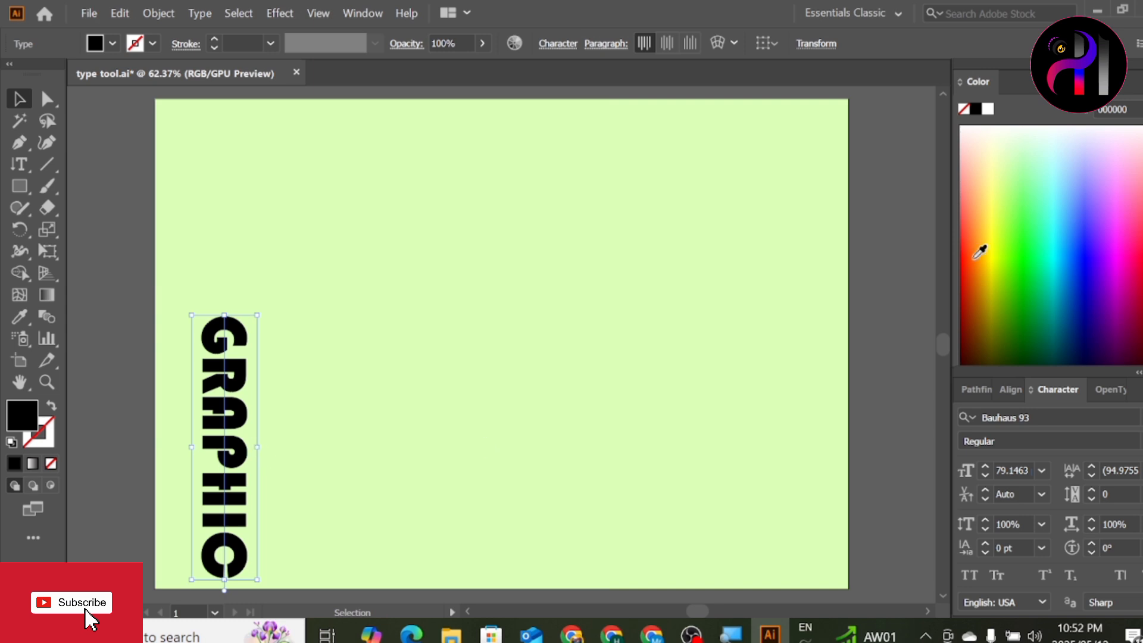
click(1115, 264)
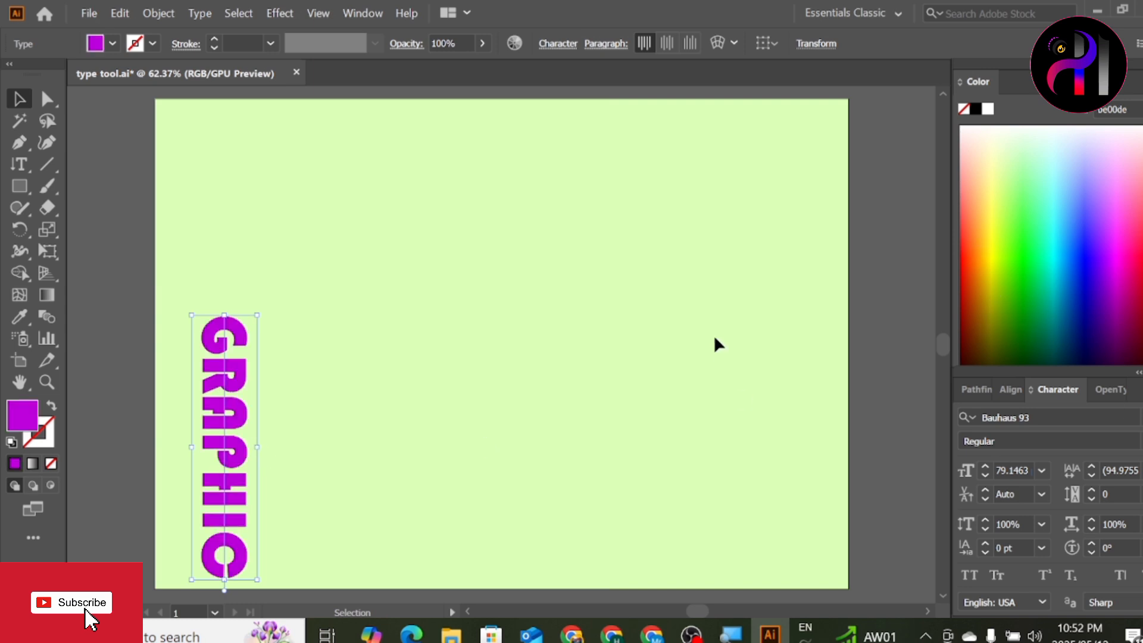
drag(1123, 308, 1120, 262)
Duplicate the GRAPHIC text at 31% opacity and offset faded copies to the left and right of the magenta original.
mouse_move(236, 471)
mouse_down()
mouse_move(510, 339)
mouse_move(250, 455)
mouse_up()
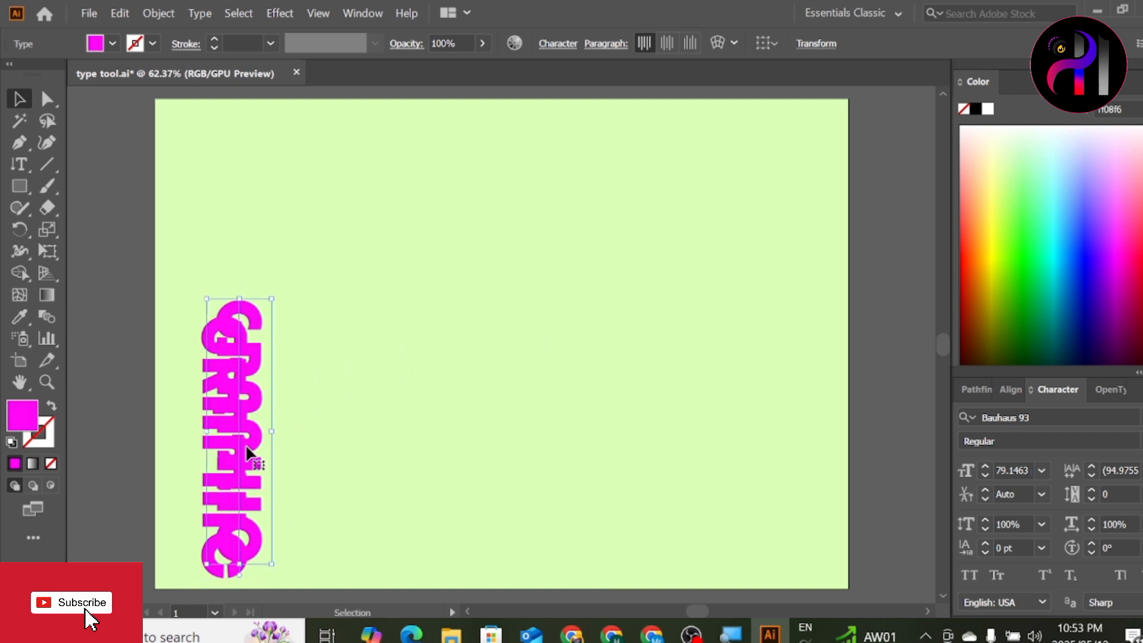
click(480, 45)
drag(482, 43, 434, 71)
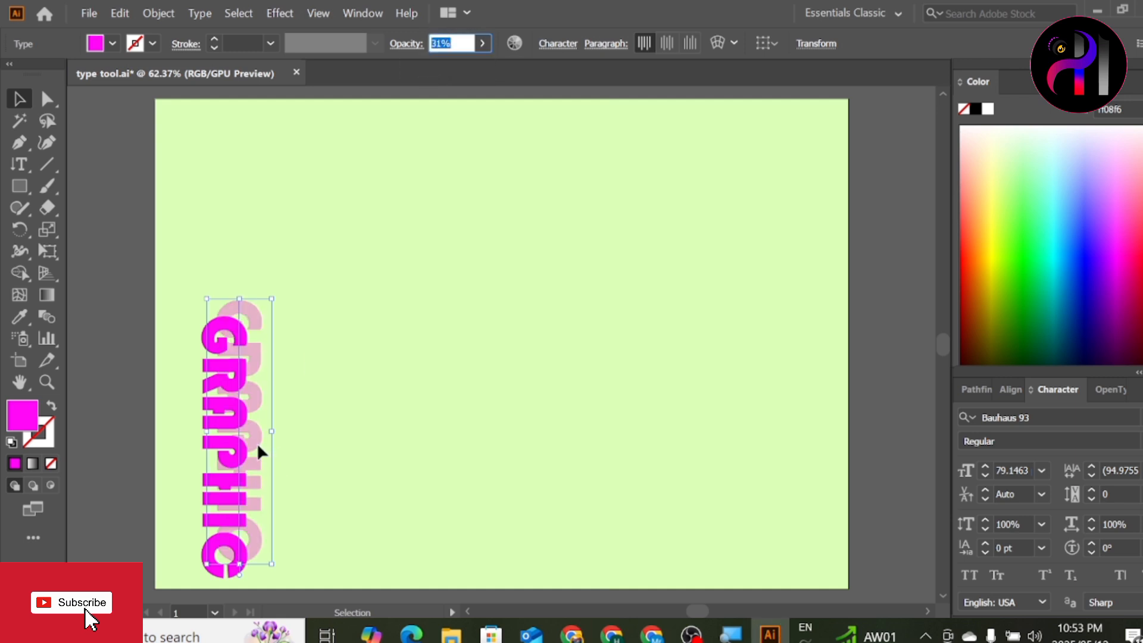
drag(259, 452, 273, 465)
click(334, 264)
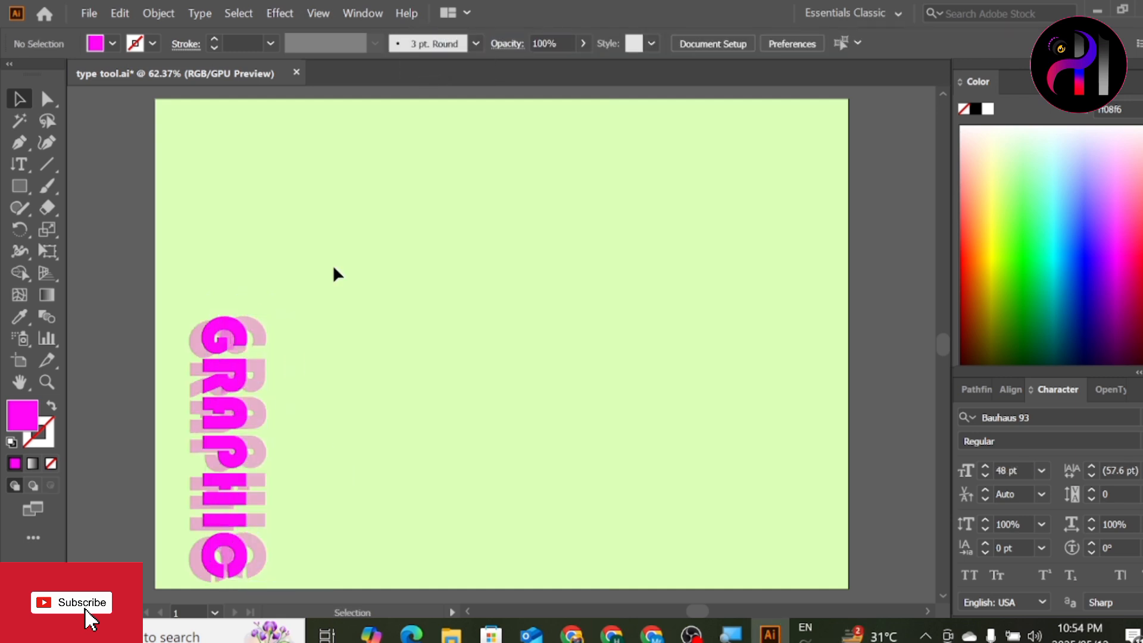
drag(210, 421, 290, 446)
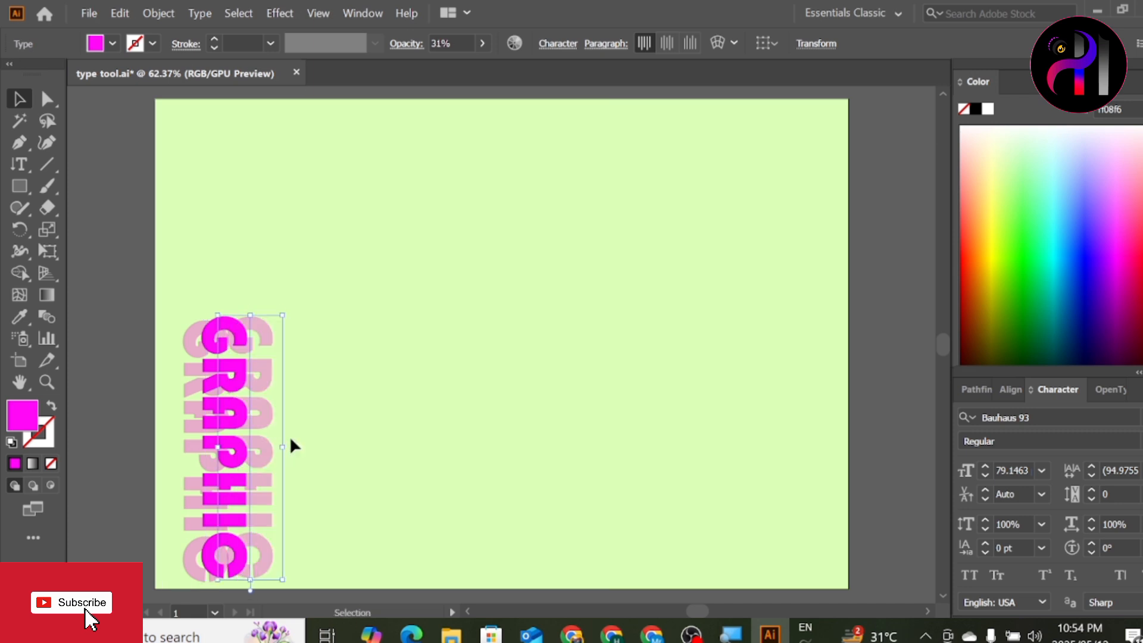
Fill the left faded GRAPHIC copy dark navy and move it slightly farther left.
click(200, 451)
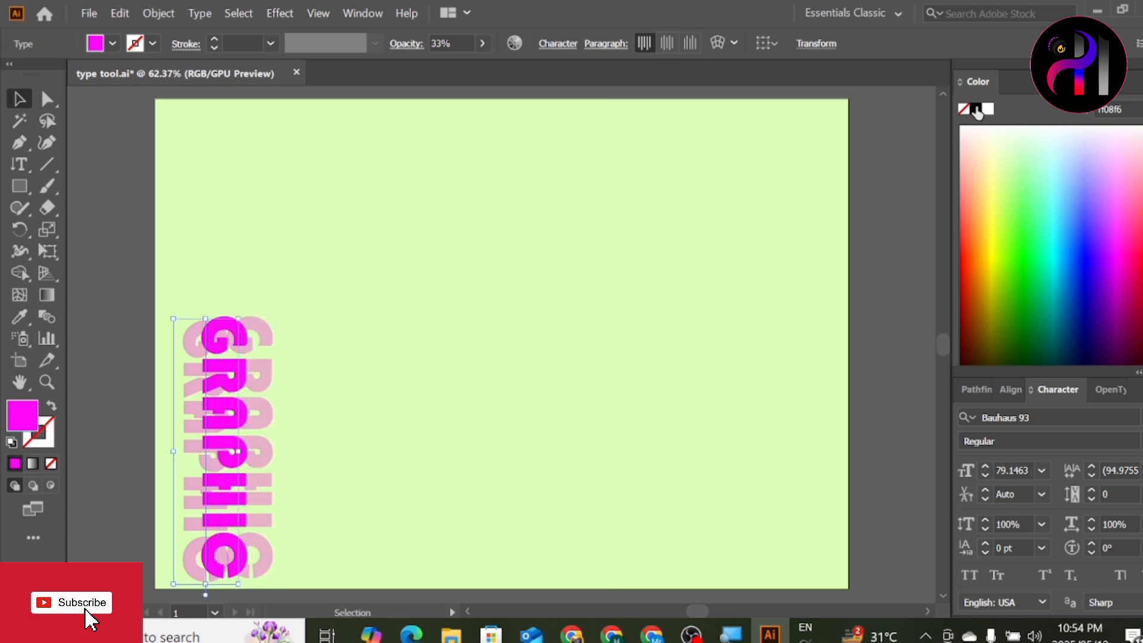
click(1081, 359)
click(1075, 356)
click(473, 253)
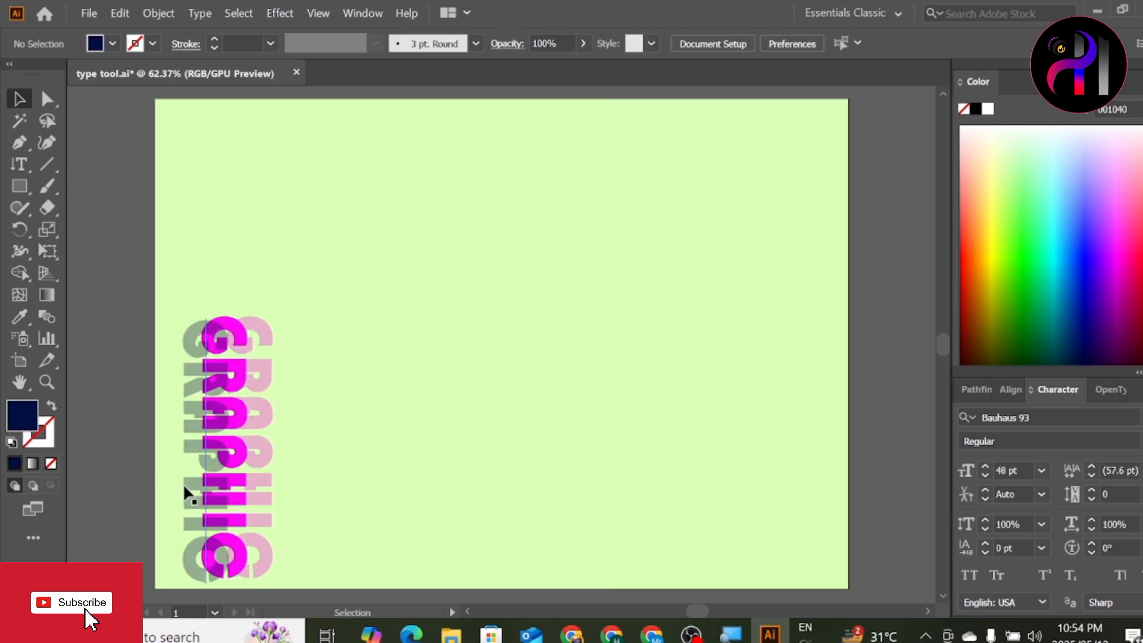
drag(185, 490, 184, 486)
Arrange the solid magenta GRAPHIC text in front of its faded copies and shift the right copy slightly farther right.
right_click(202, 534)
right_click(233, 556)
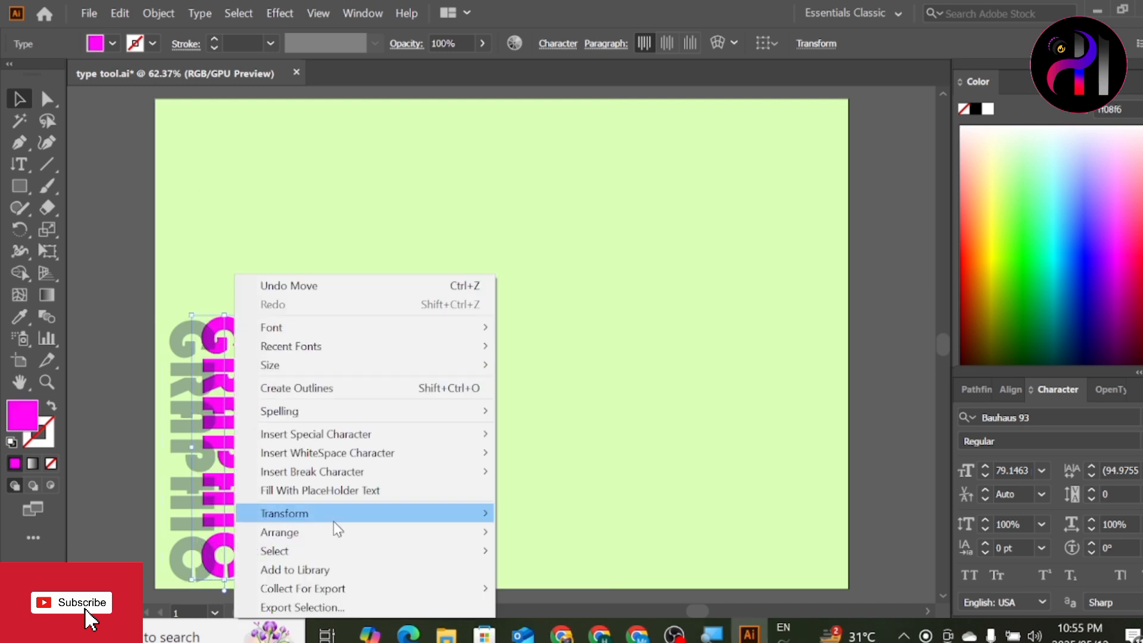
mouse_move(357, 459)
click(524, 527)
drag(281, 445, 257, 446)
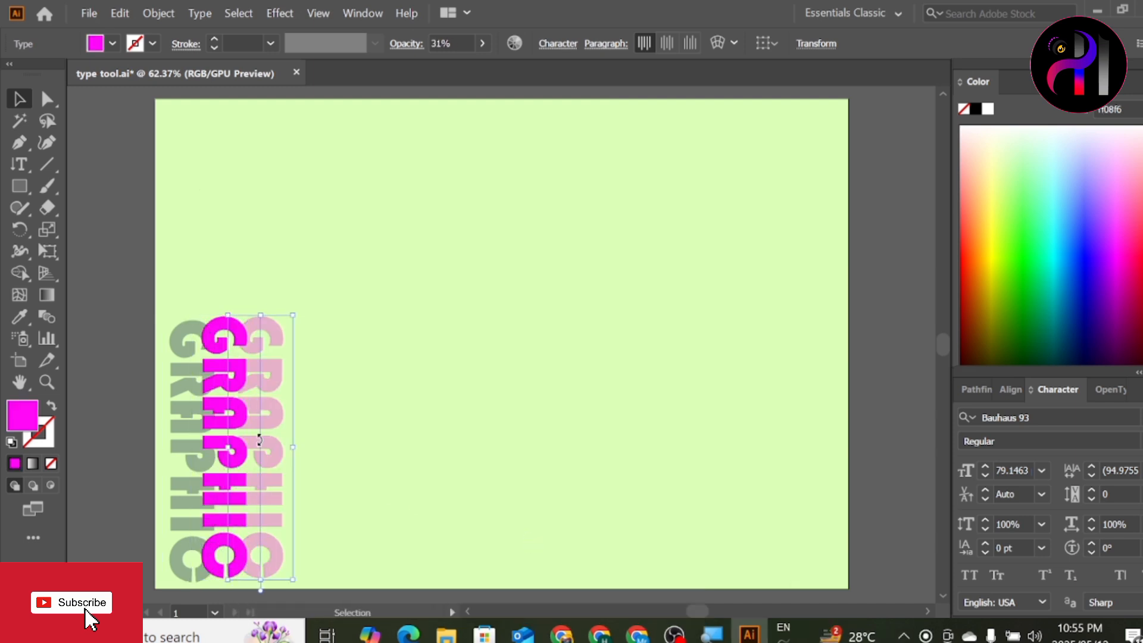
Move the red DESIGN text to the artboard's upper-right corner, overlapping its duplicate, and bring the left one to the front.
click(350, 445)
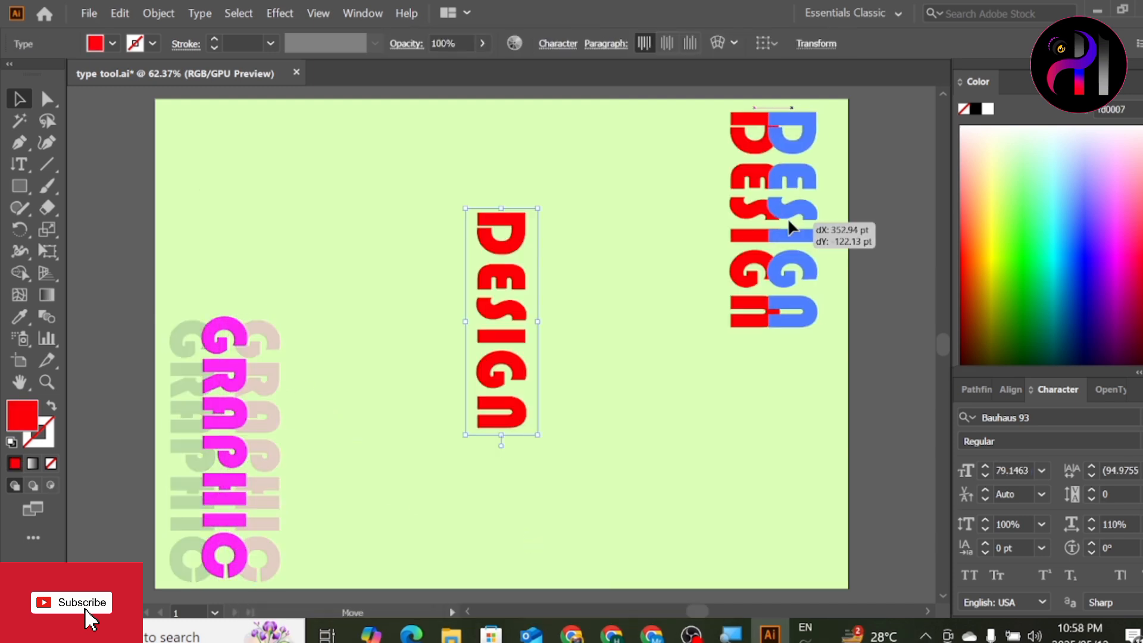
drag(788, 218, 785, 220)
right_click(744, 234)
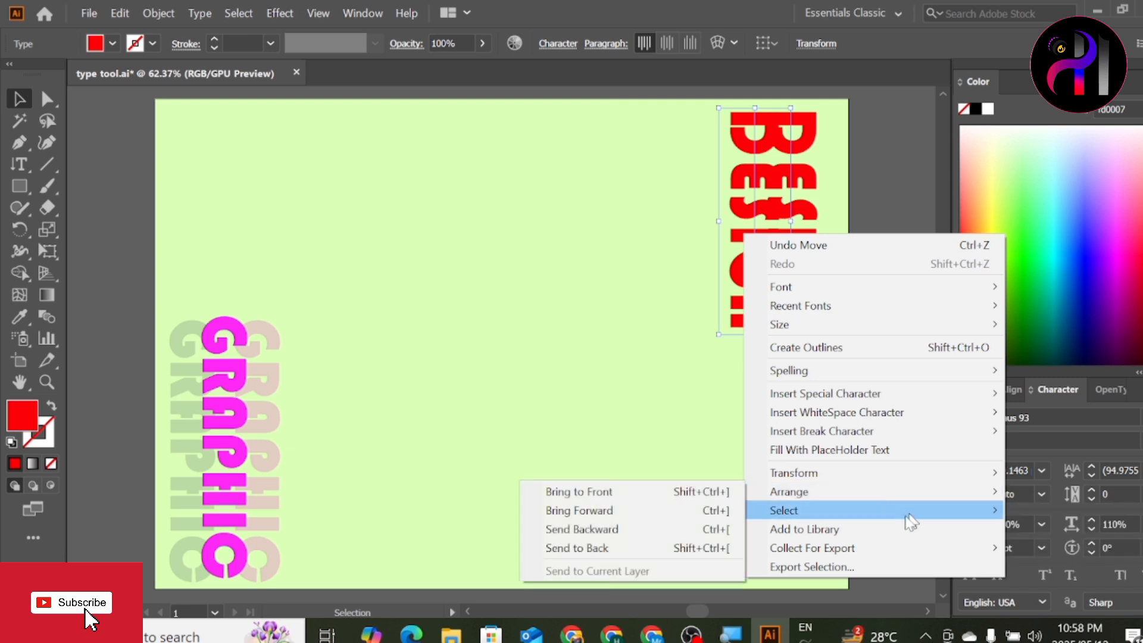
mouse_move(791, 492)
click(683, 491)
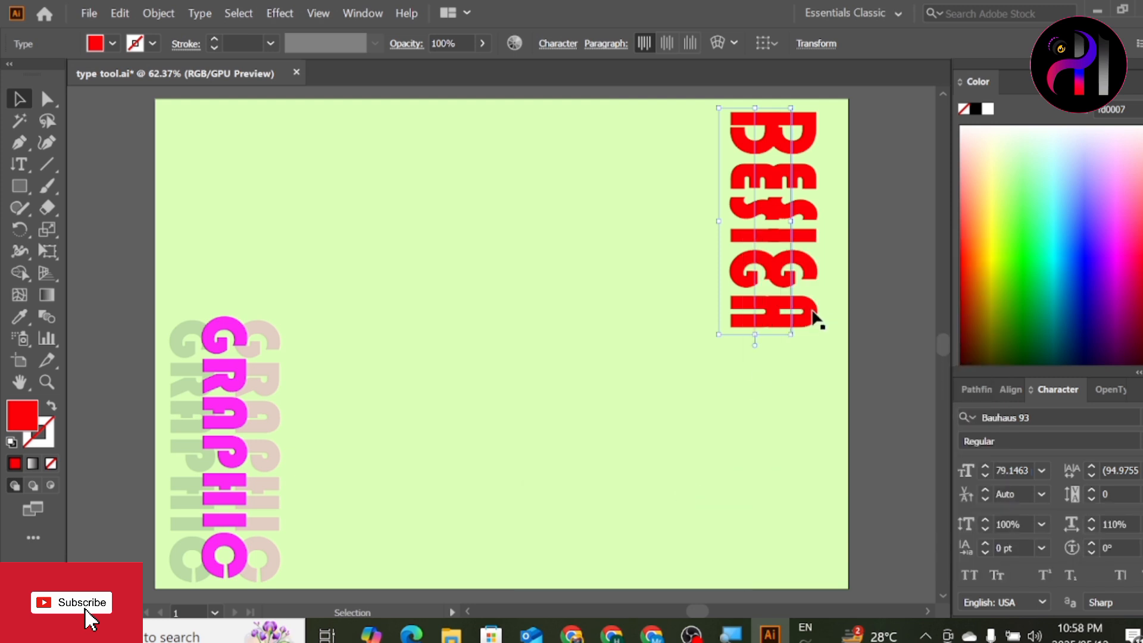
Reduce the opacity of the right DESIGN copy to 19%.
click(816, 319)
click(482, 43)
drag(482, 66, 431, 66)
click(661, 172)
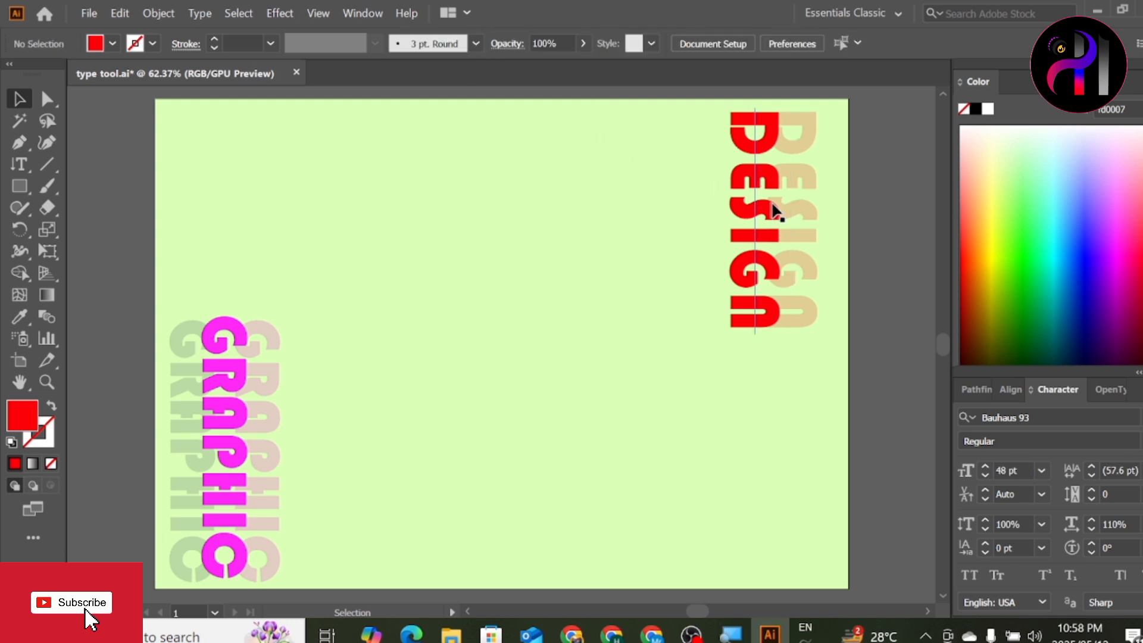
Paste a copy of the faded DESIGN text, offset it to the left of the solid red text, and fill it dark purple.
click(793, 216)
key(ctrl+c)
drag(792, 214, 720, 214)
key(ctrl+z)
key(ctrl+v)
drag(496, 333, 716, 231)
click(1094, 261)
drag(1100, 253, 1111, 322)
Draw a dark purple rectangle in the artboard's upper-left corner, just above the GRAPHIC text.
click(945, 440)
click(945, 93)
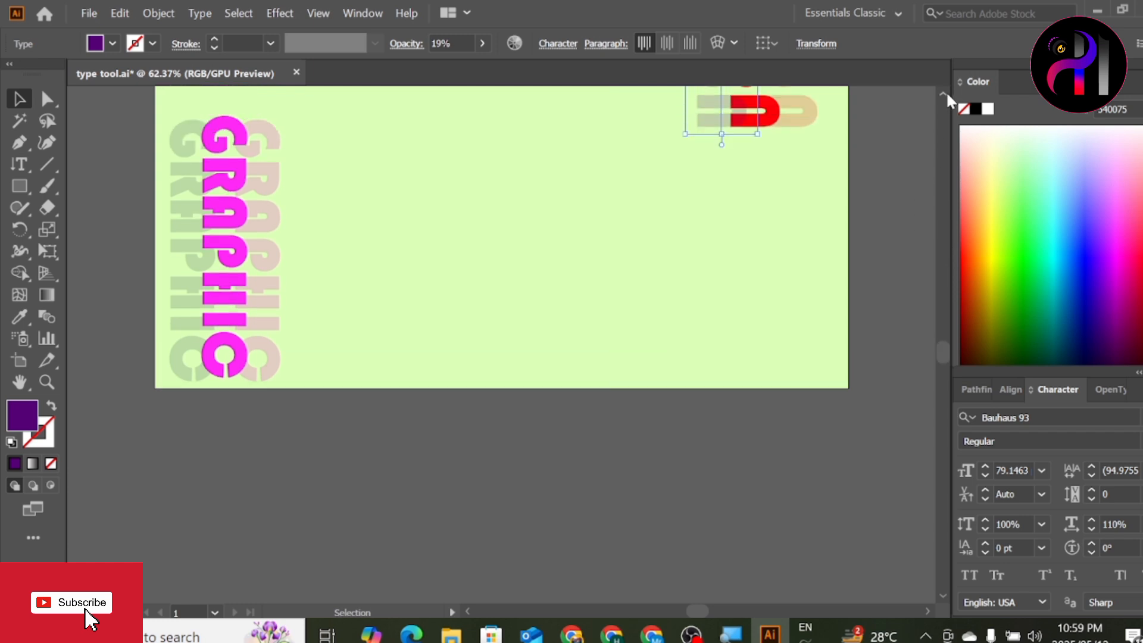
click(536, 179)
key(m)
drag(168, 127, 311, 322)
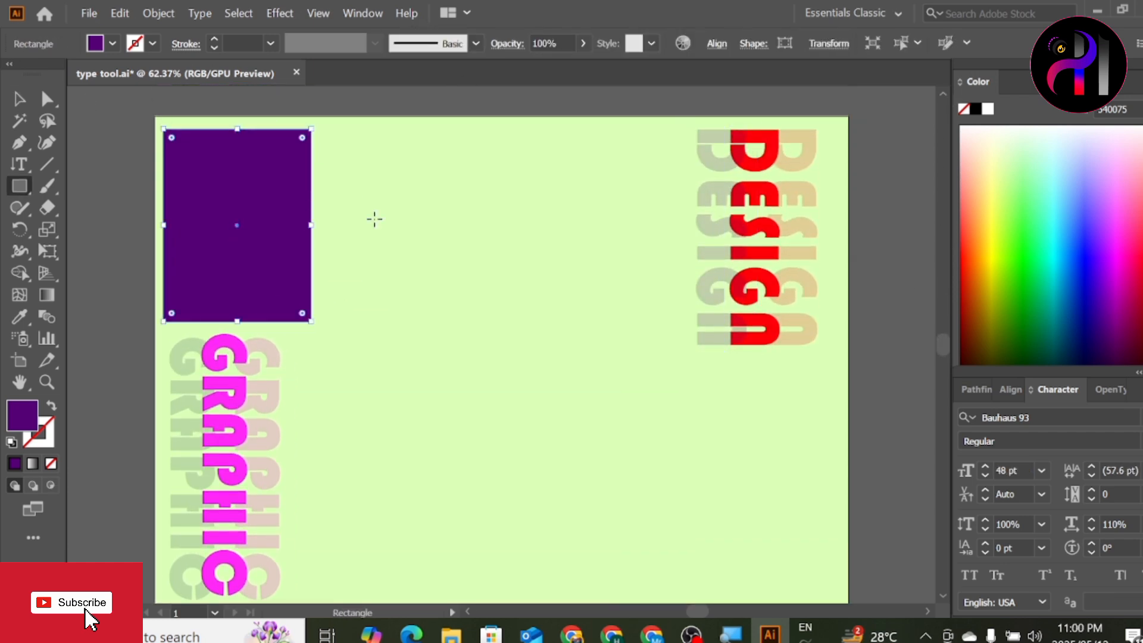
Duplicate the rectangle to the top centre and lengthen that copy downward, then place further copies at the bottom centre and below DESIGN.
drag(289, 213, 349, 216)
key(ctrl+z)
key(v)
drag(277, 248, 513, 246)
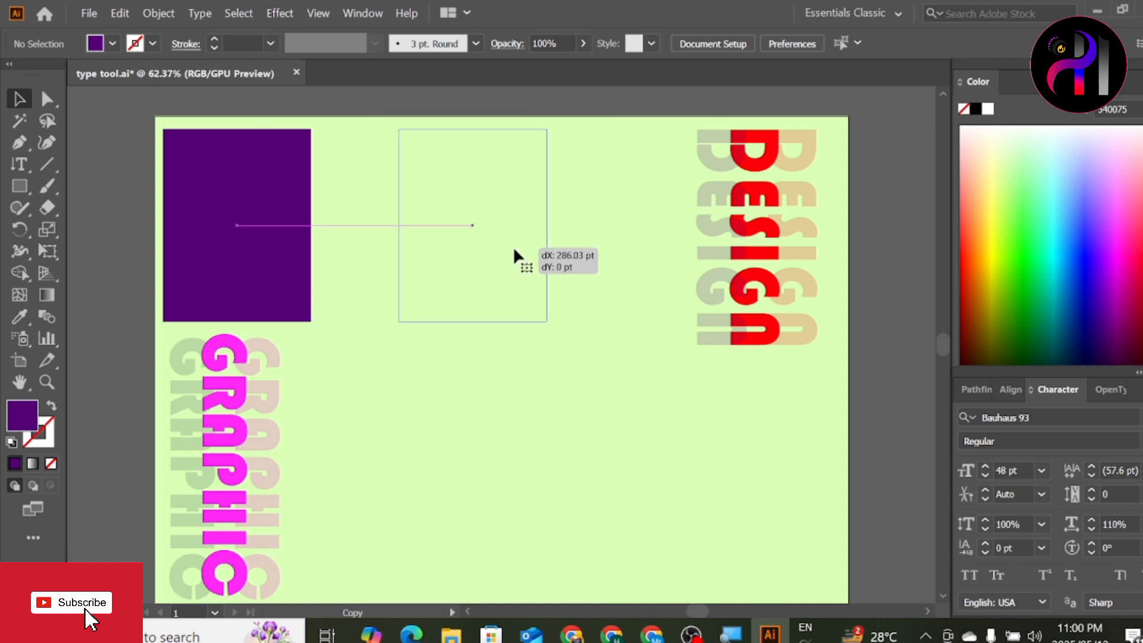
mouse_move(473, 322)
mouse_down()
mouse_move(488, 399)
mouse_move(477, 392)
mouse_up()
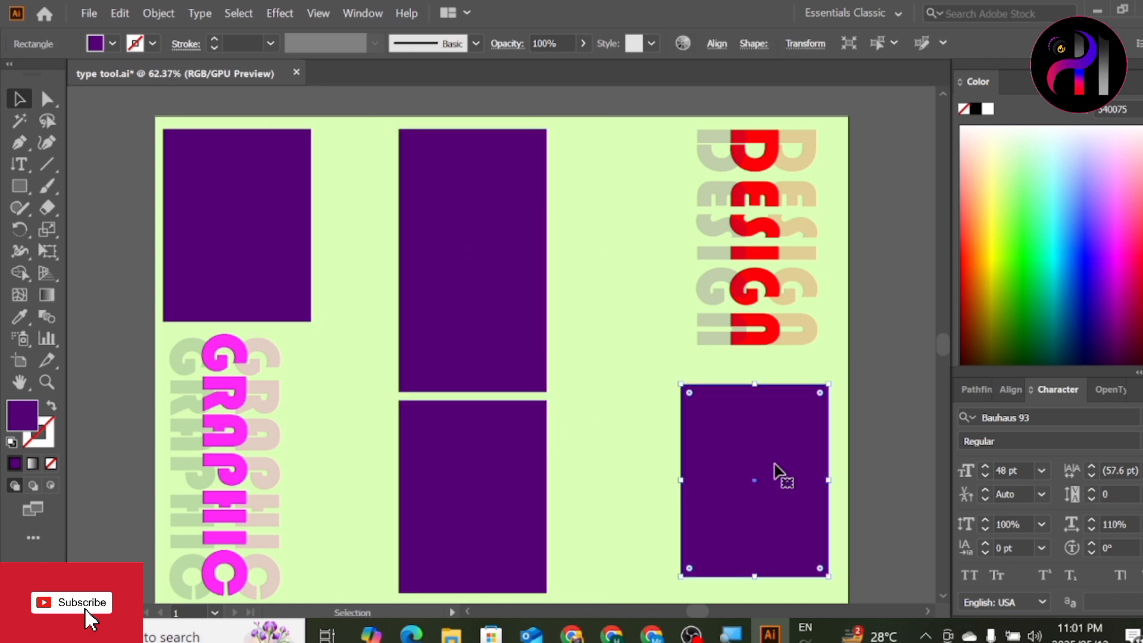
drag(784, 475, 766, 503)
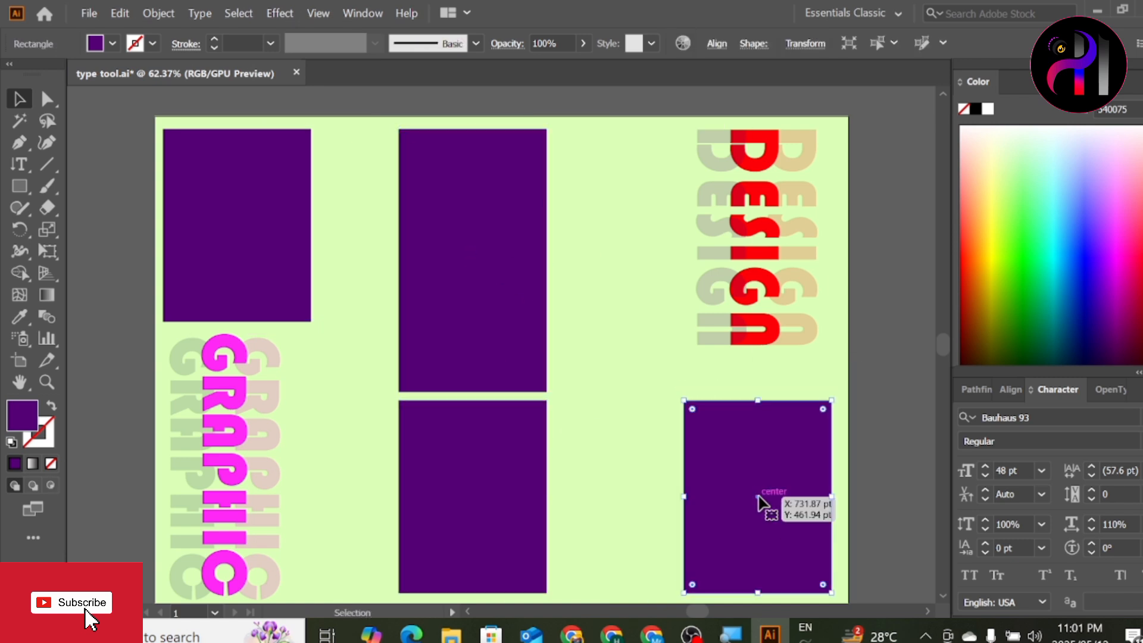
Extend the lower-right rectangle upward, widen the other three rightward, and stretch the bottom-centre one farther left toward the GRAPHIC text.
drag(758, 401, 760, 371)
click(256, 244)
drag(310, 225, 355, 230)
click(524, 260)
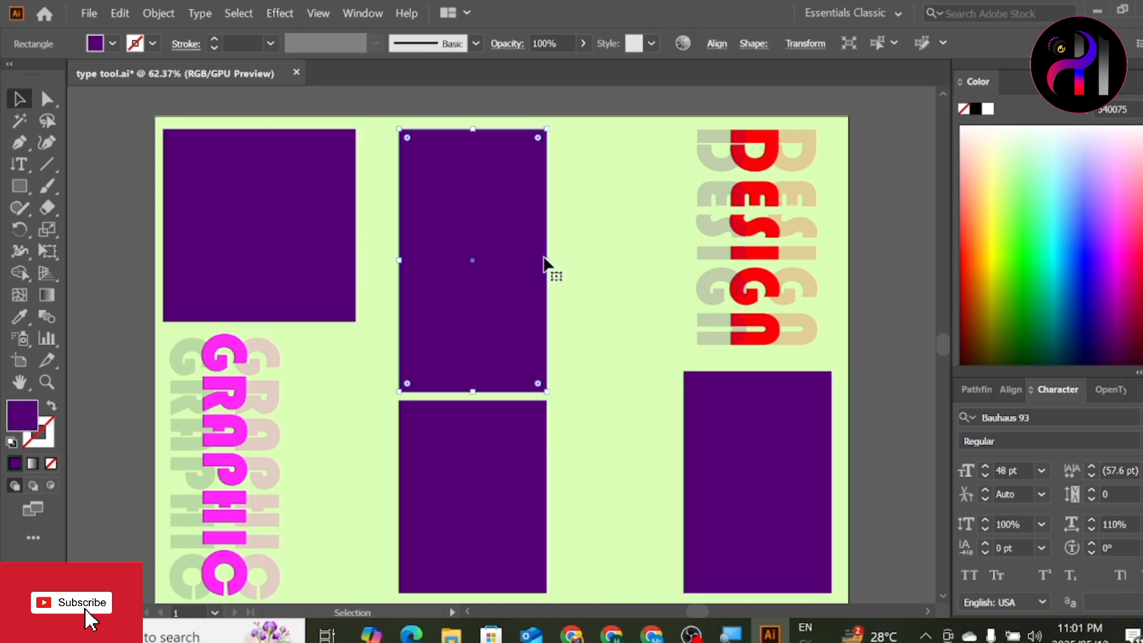
drag(547, 260, 651, 260)
click(524, 497)
drag(547, 498, 651, 498)
click(758, 515)
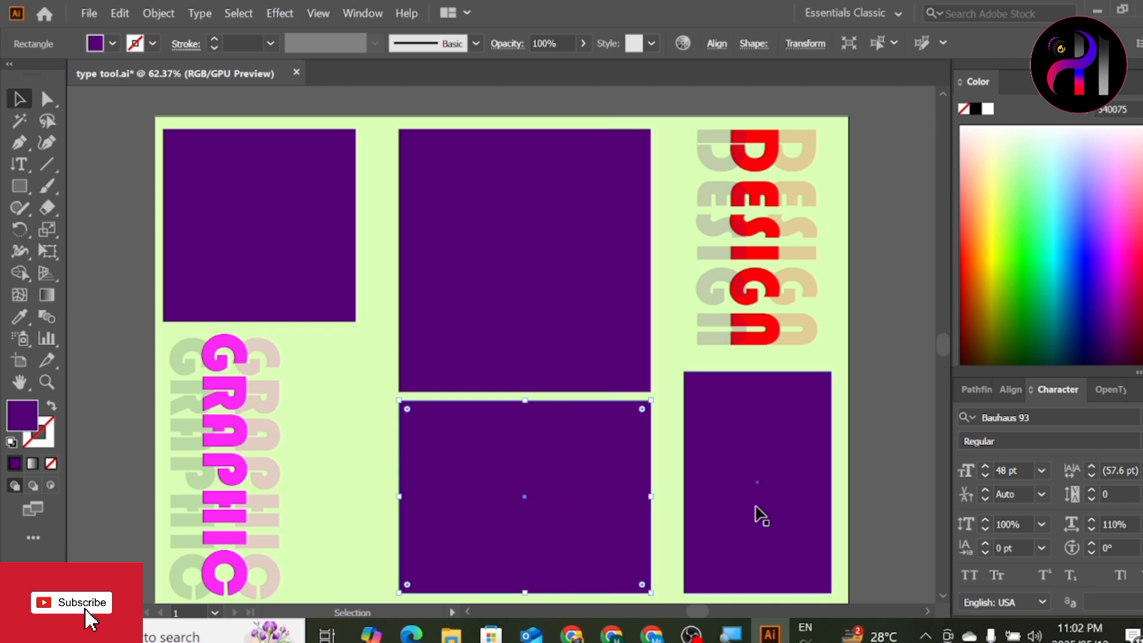
click(455, 458)
drag(399, 510, 350, 498)
Convert all four purple rectangles into area type frames filled with Lorem ipsum placeholder text using the Area Type tool.
click(68, 155)
key(t)
right_click(20, 164)
click(55, 187)
click(248, 129)
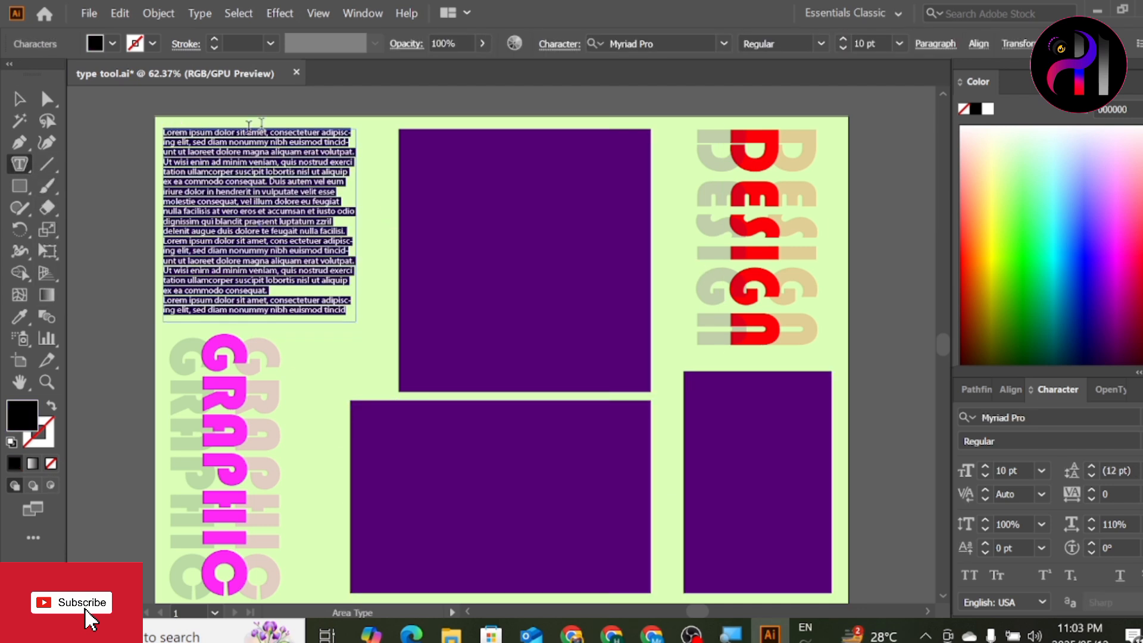
click(399, 131)
click(361, 411)
click(690, 380)
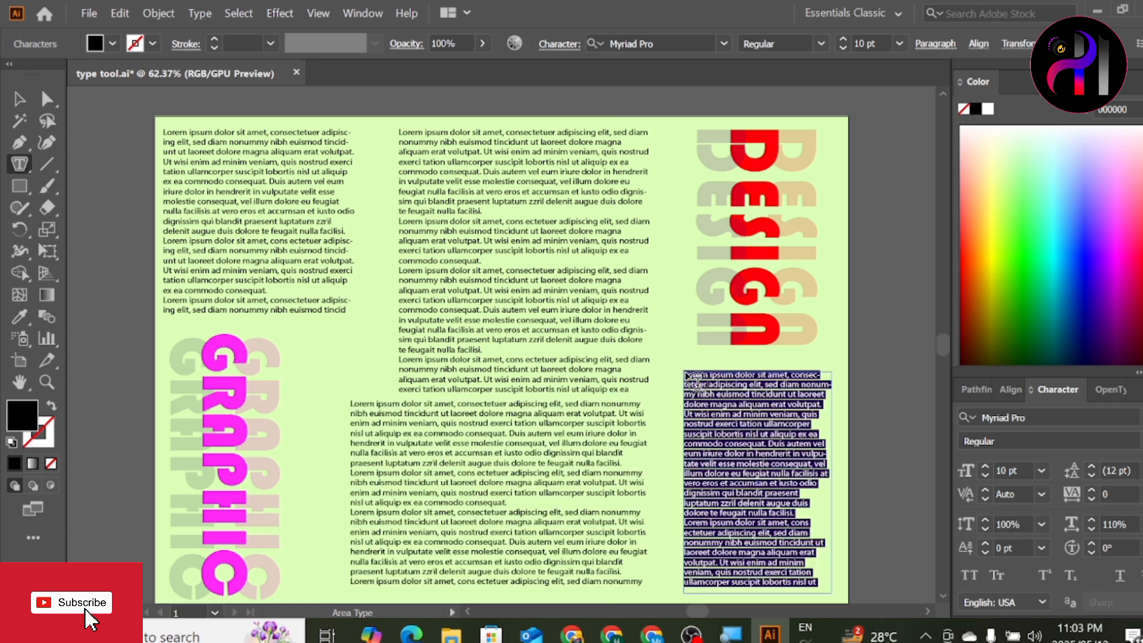
key(Escape)
Shrink the bottom-centre text frame from its top and left edges and align it beneath the middle text block.
click(502, 403)
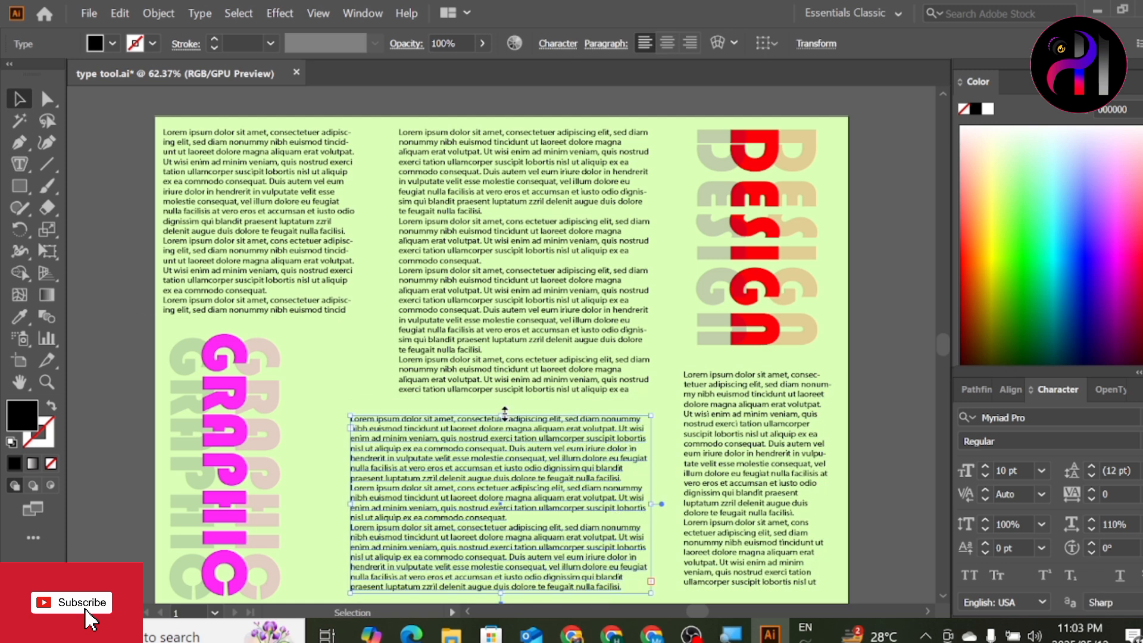
drag(357, 484, 411, 498)
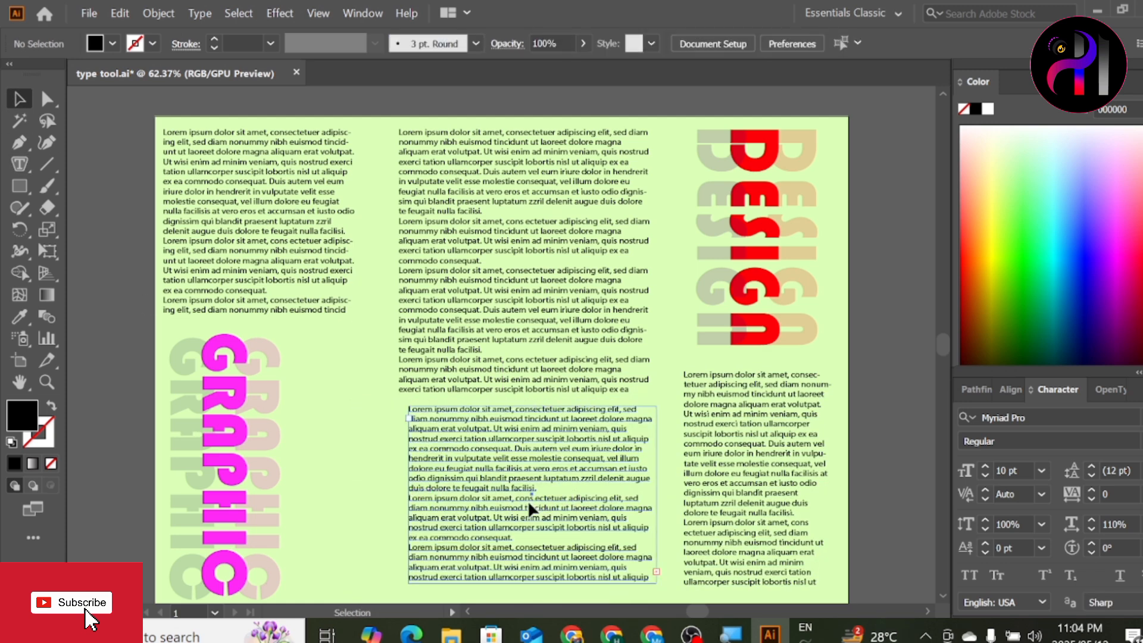
drag(527, 500, 523, 509)
click(921, 468)
Format the opening words "Lorem ipsum" of the upper-left text block in Bahnschrift Bold and open the font size choices.
scroll(943, 591, down, 2)
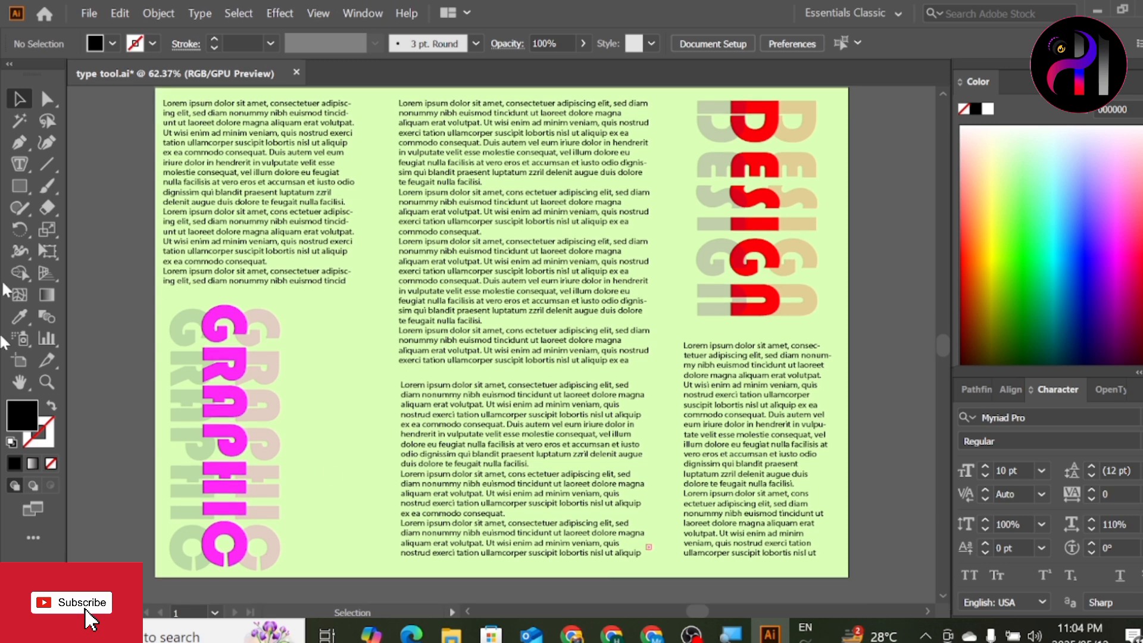
key(t)
click(211, 102)
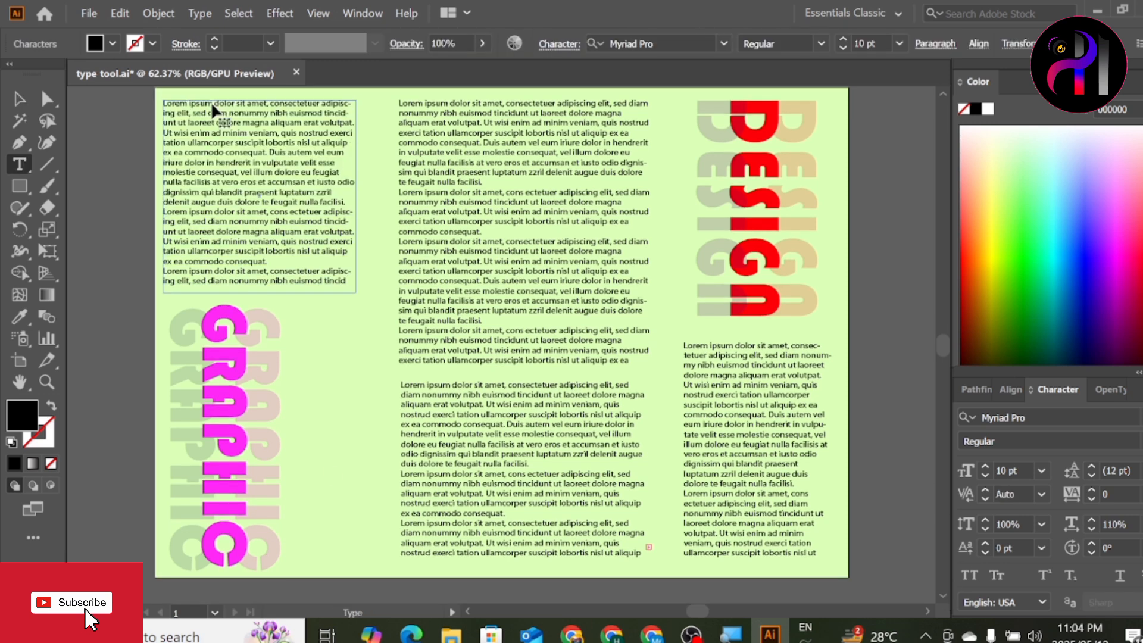
drag(211, 101, 164, 103)
click(1012, 417)
click(1009, 544)
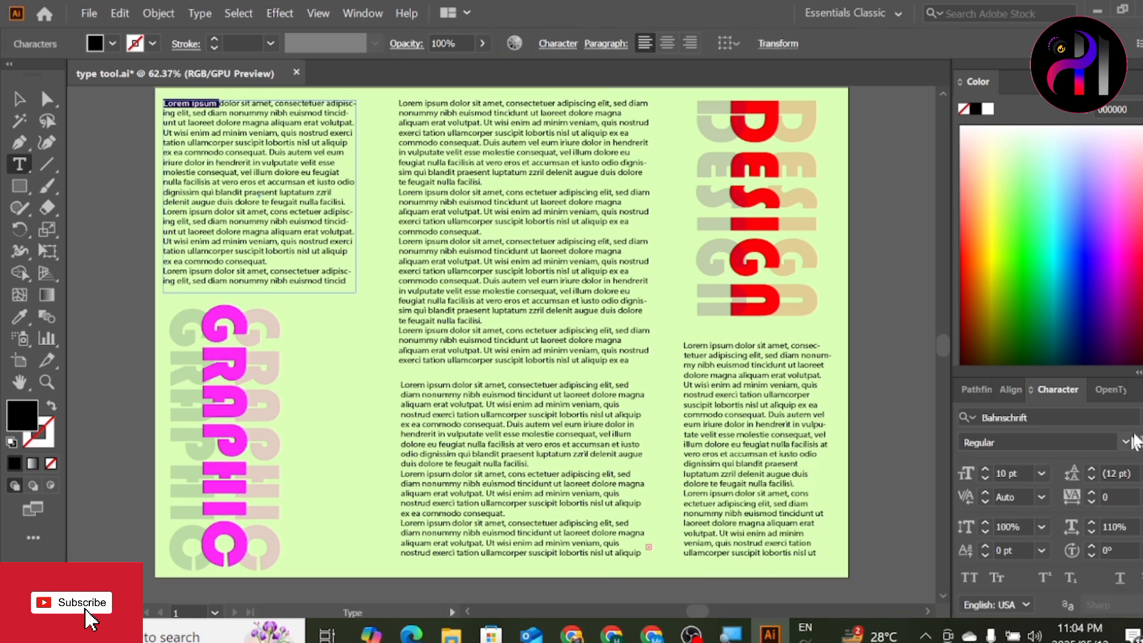
click(1012, 442)
click(1018, 420)
click(1041, 473)
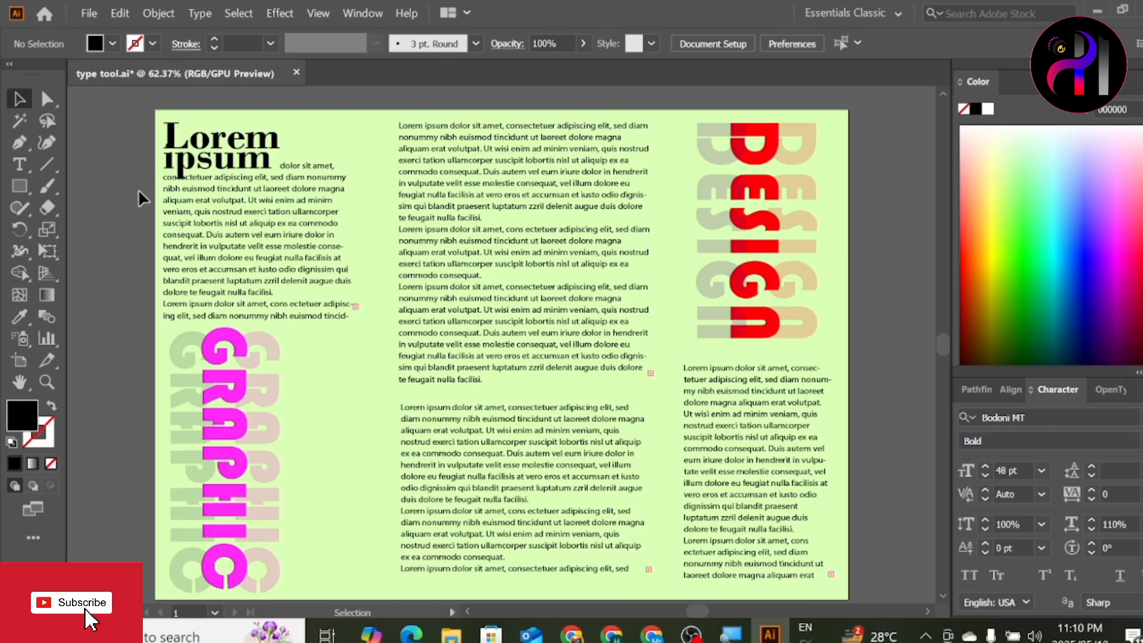
Shift the letter m of "ipsum" in the heading slightly right and down with the Touch Type tool.
drag(20, 165, 119, 295)
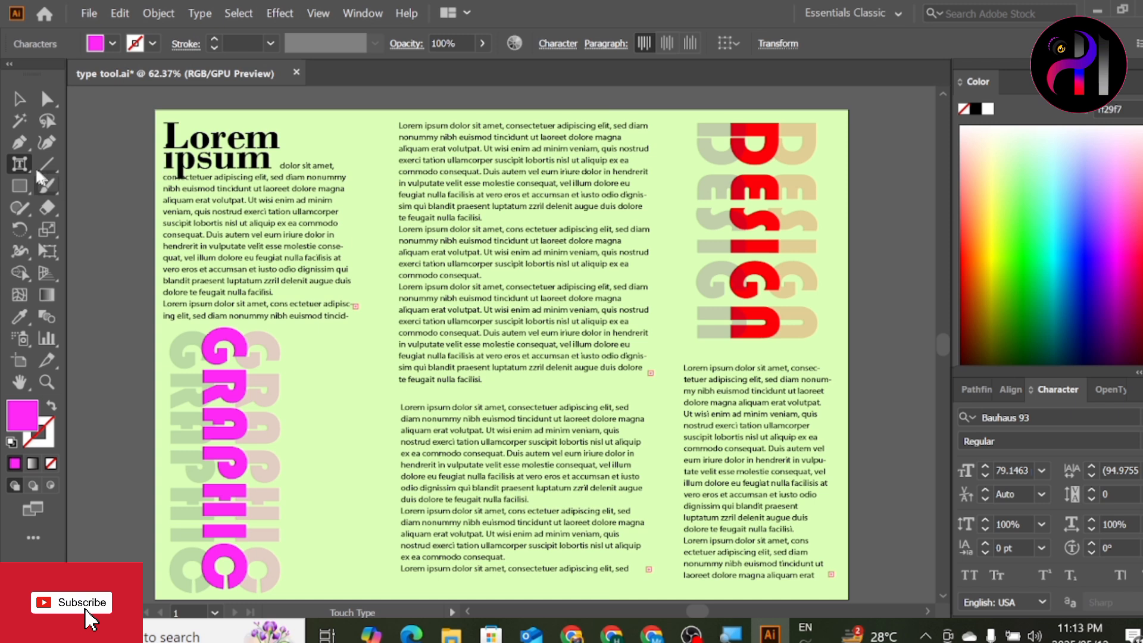
click(26, 162)
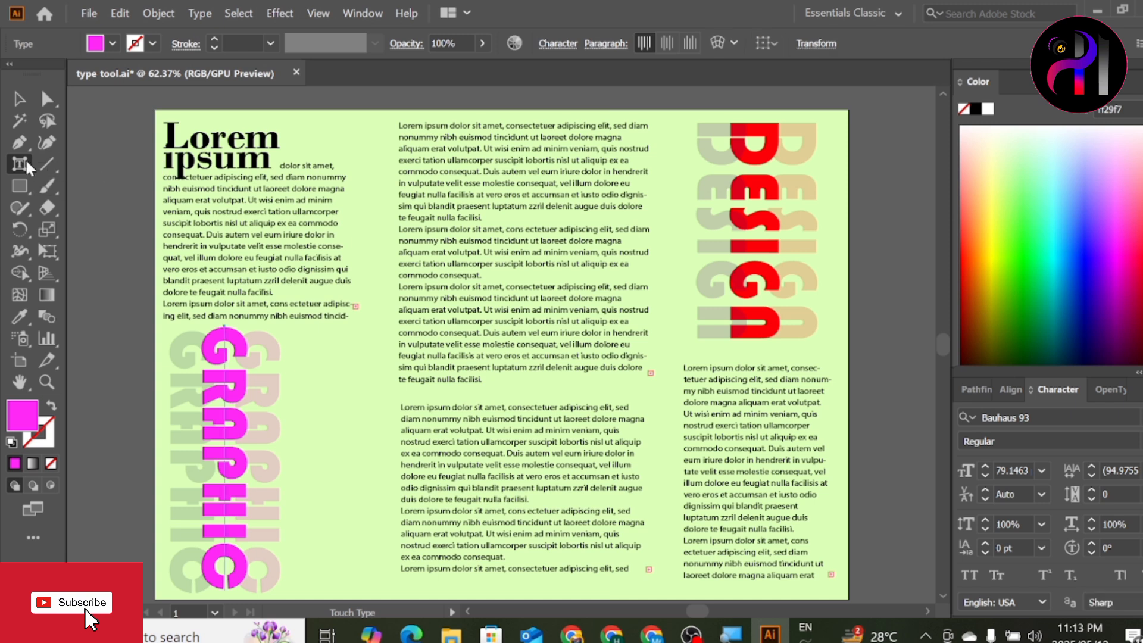
click(276, 142)
click(263, 163)
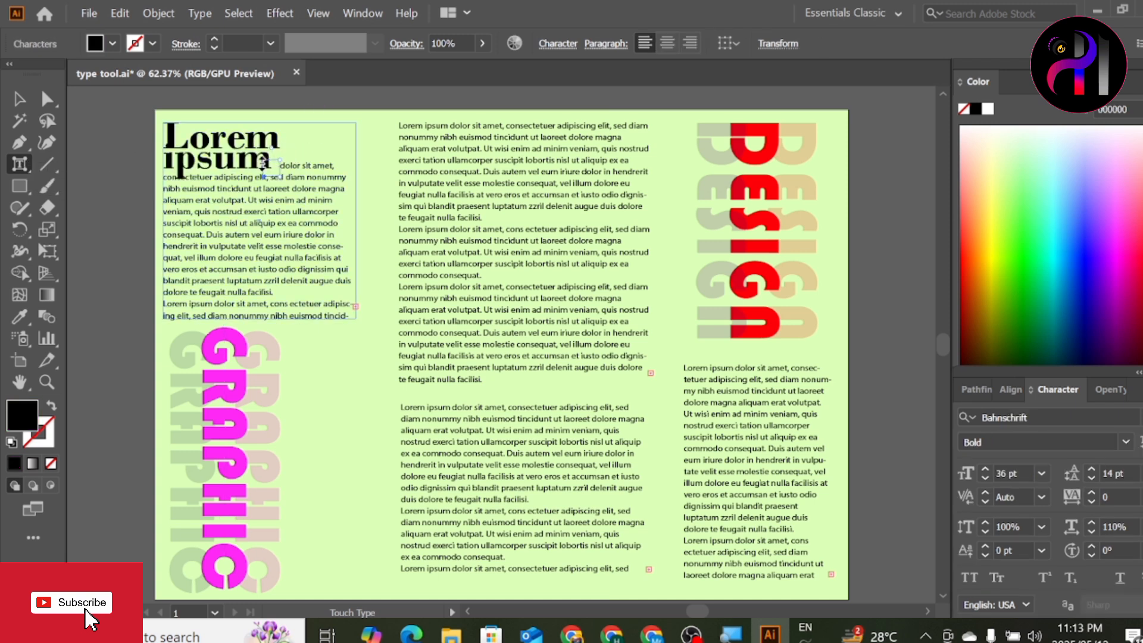
click(271, 159)
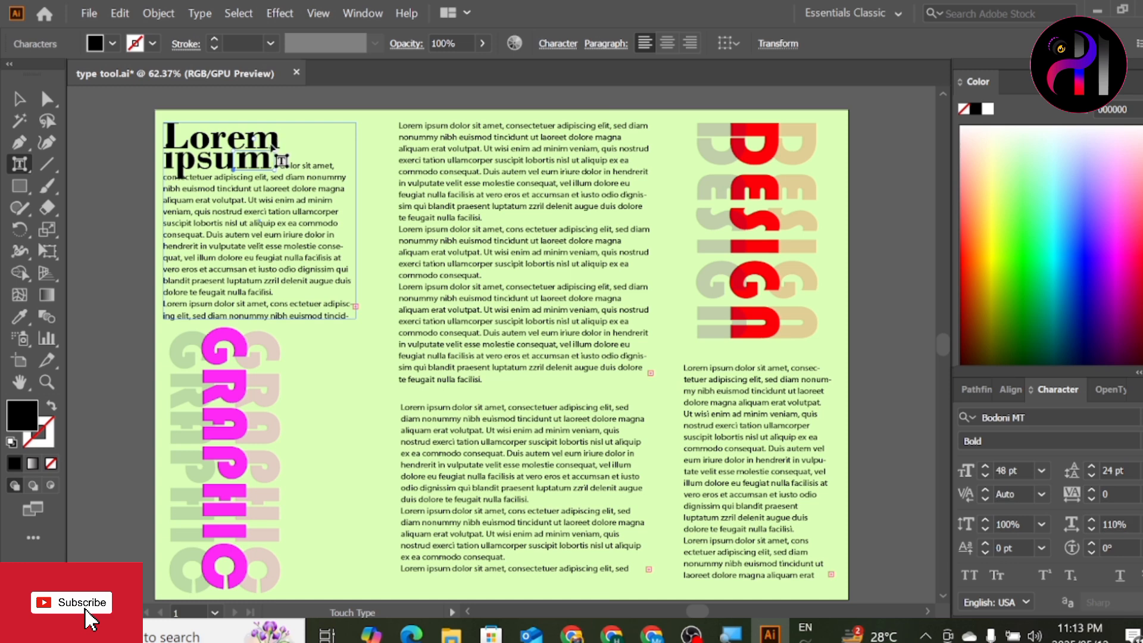
mouse_move(258, 159)
mouse_down()
mouse_move(342, 149)
mouse_move(263, 164)
mouse_up()
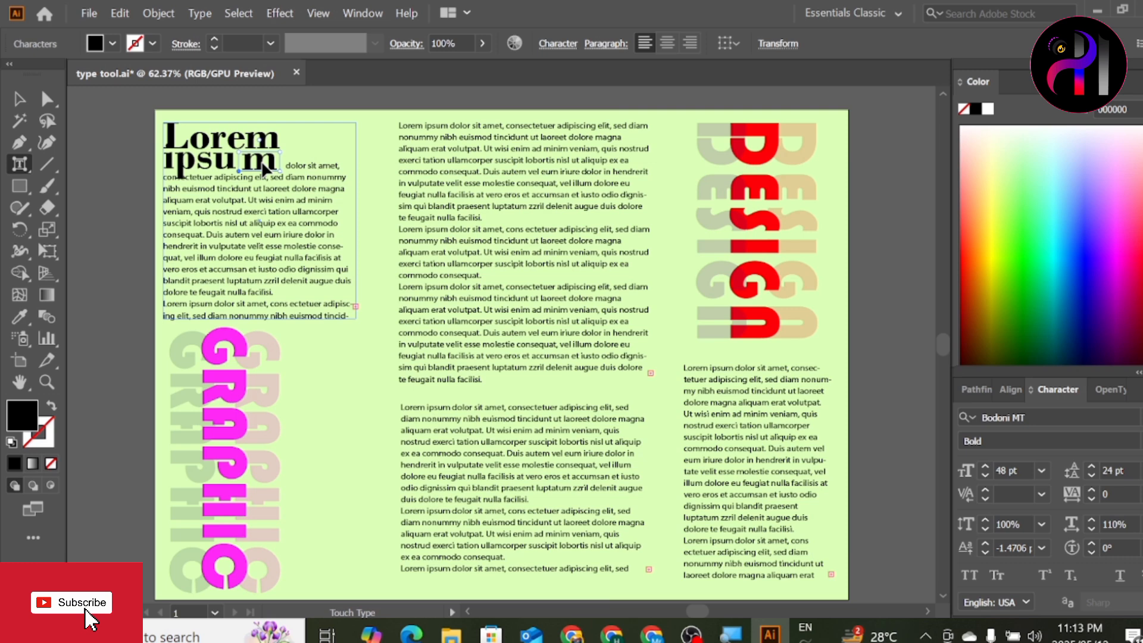
Shift the letter m of "Lorem" slightly right, then try moving the u of "ipsum" and undo that move.
click(272, 135)
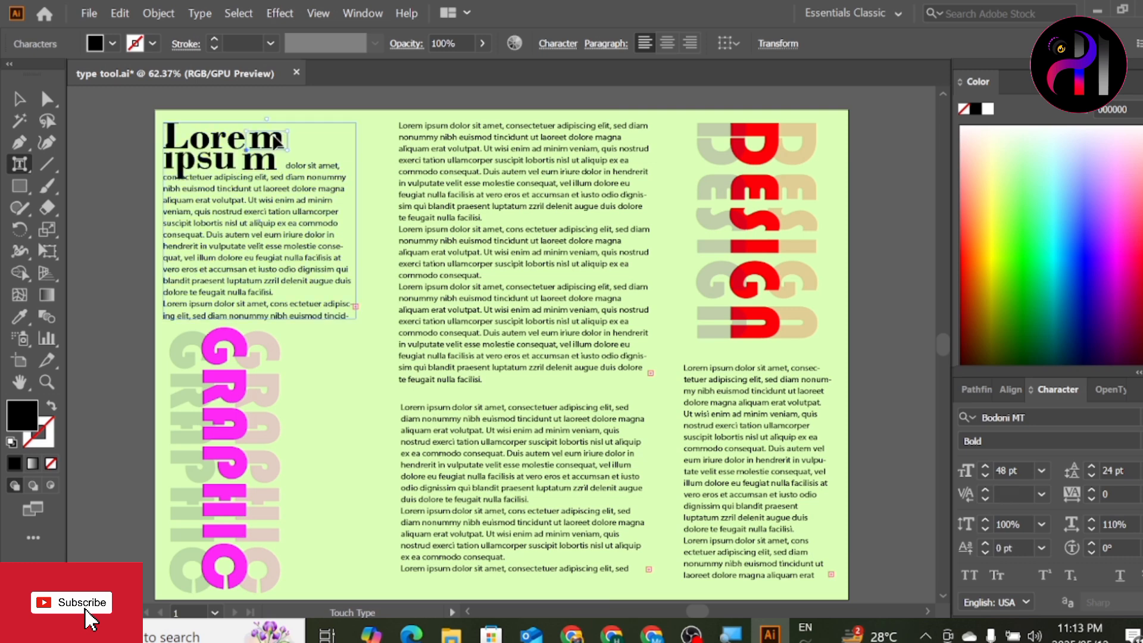
click(248, 154)
drag(230, 166, 236, 168)
key(ctrl+z)
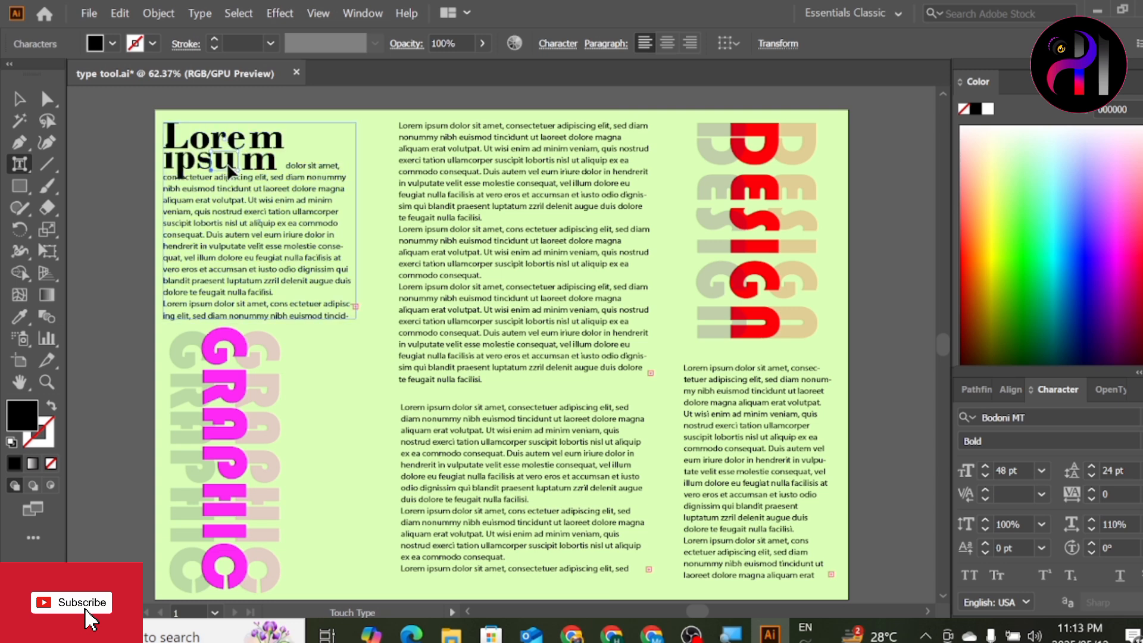